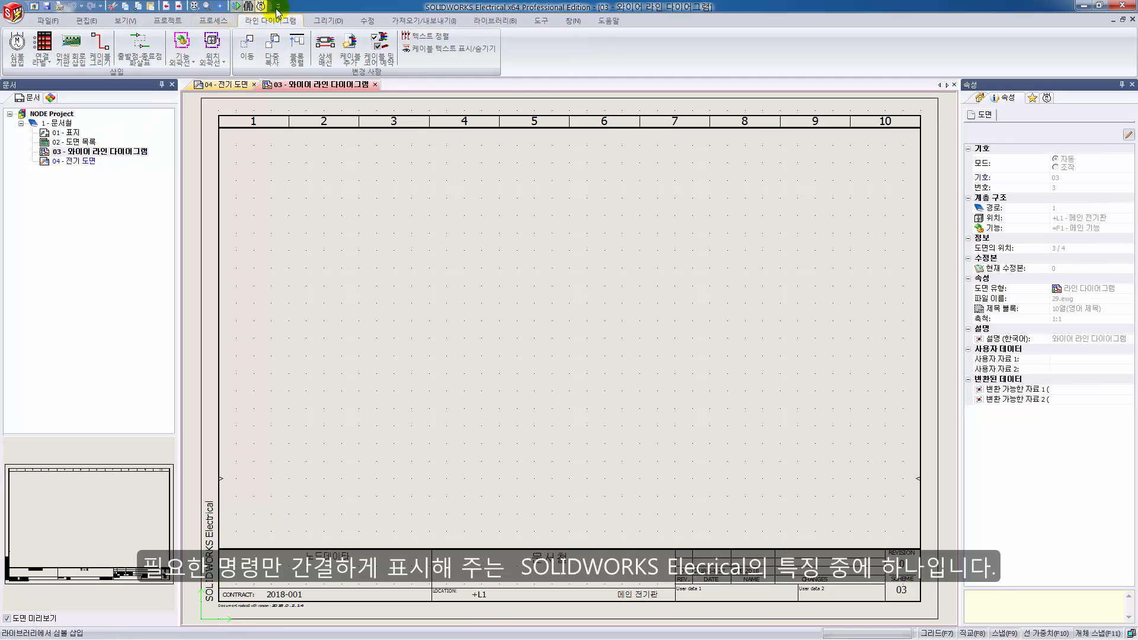
Switch to the 04 - 전기 도면 drawing and start drawing multiple wires
{"action": "left_click", "coordinate": [247, 48]}
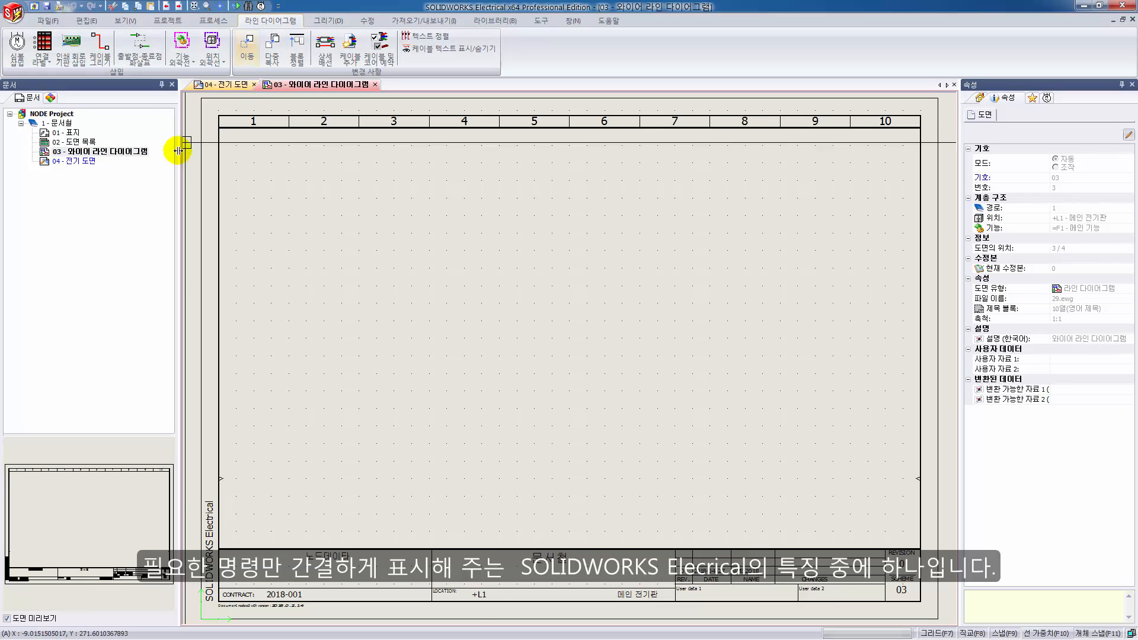
{"action": "left_click", "coordinate": [216, 87]}
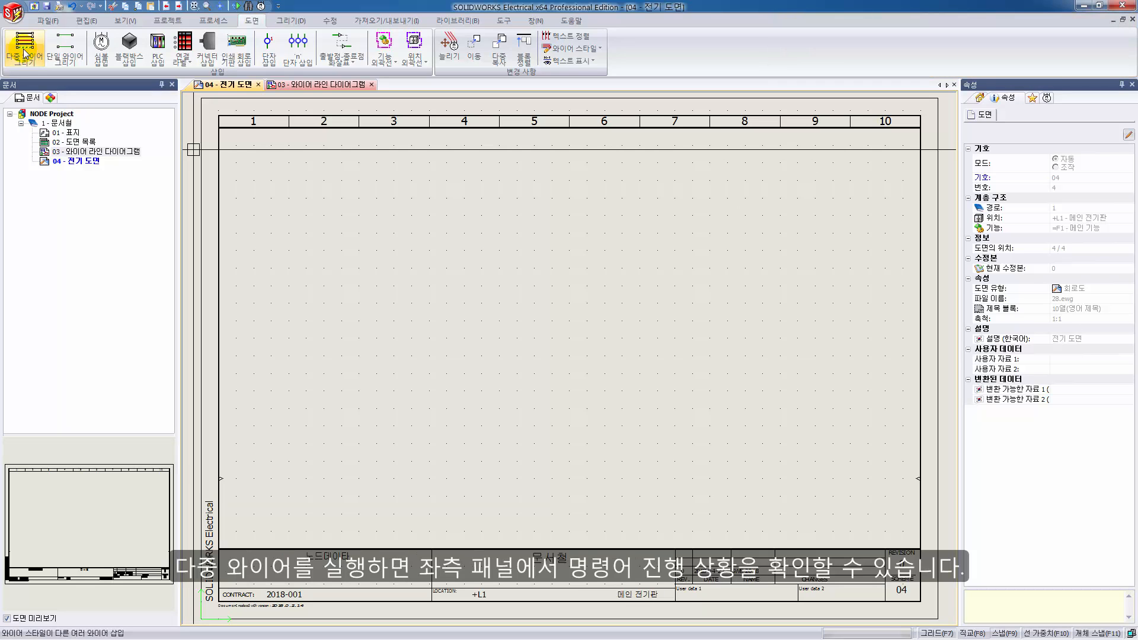
{"action": "left_click", "coordinate": [23, 52]}
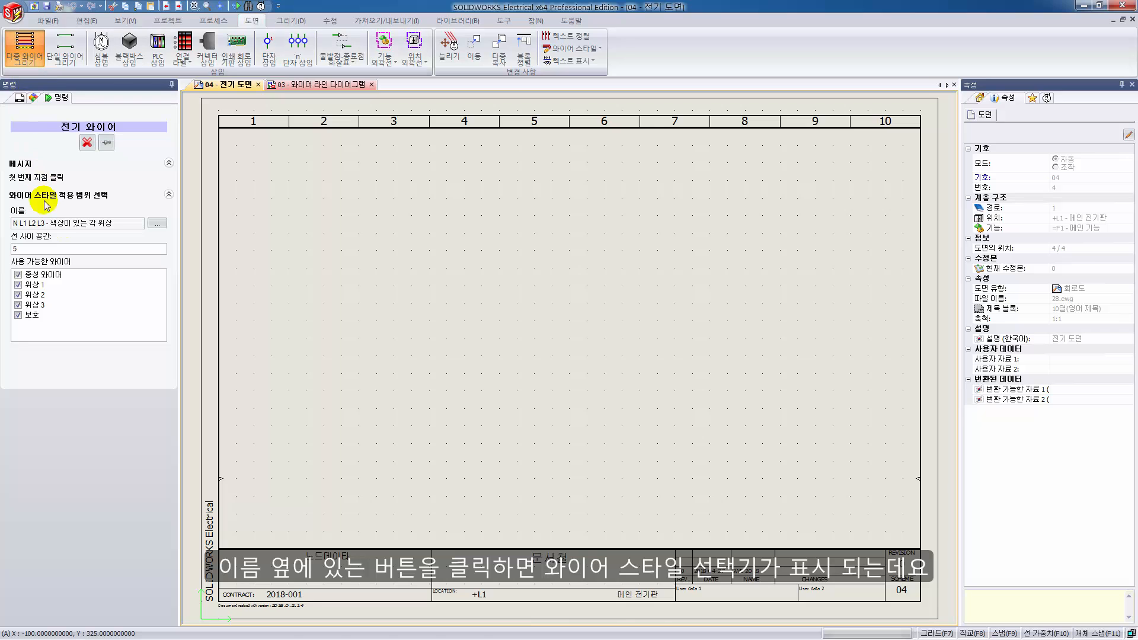
Compare the N L1 L2 L3 wire style variants and choose N L1 L2 L3 (색상이 있는 각 위상)
{"action": "left_click", "coordinate": [156, 224]}
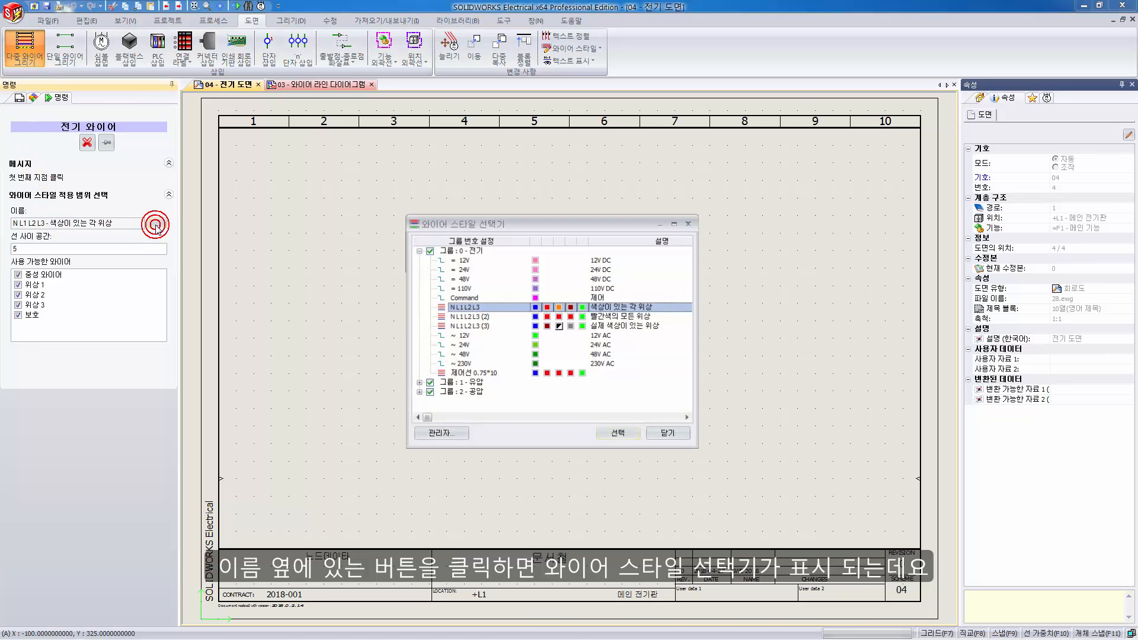
{"action": "left_click", "coordinate": [468, 316]}
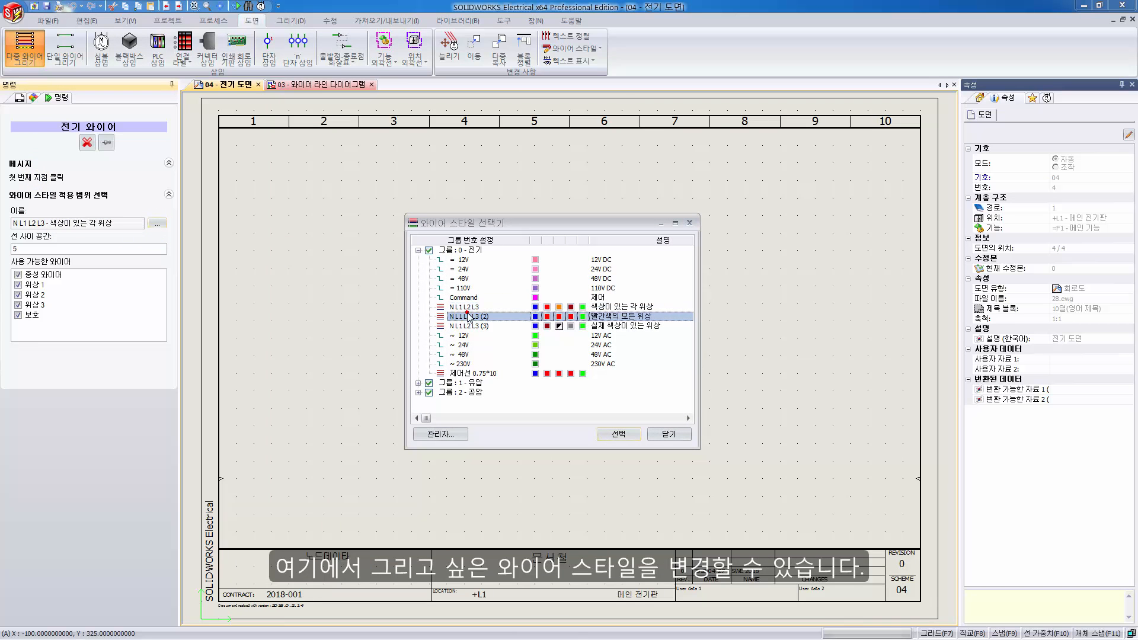
{"action": "left_click", "coordinate": [464, 325]}
{"action": "left_click", "coordinate": [471, 316]}
{"action": "left_click", "coordinate": [474, 307]}
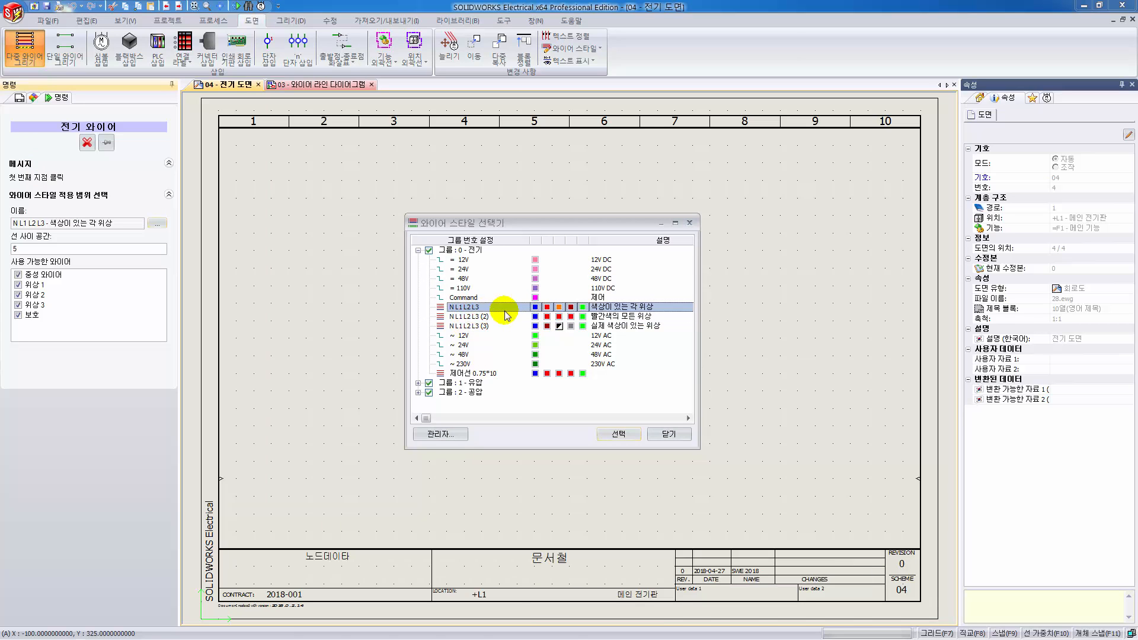
{"action": "left_click", "coordinate": [623, 430]}
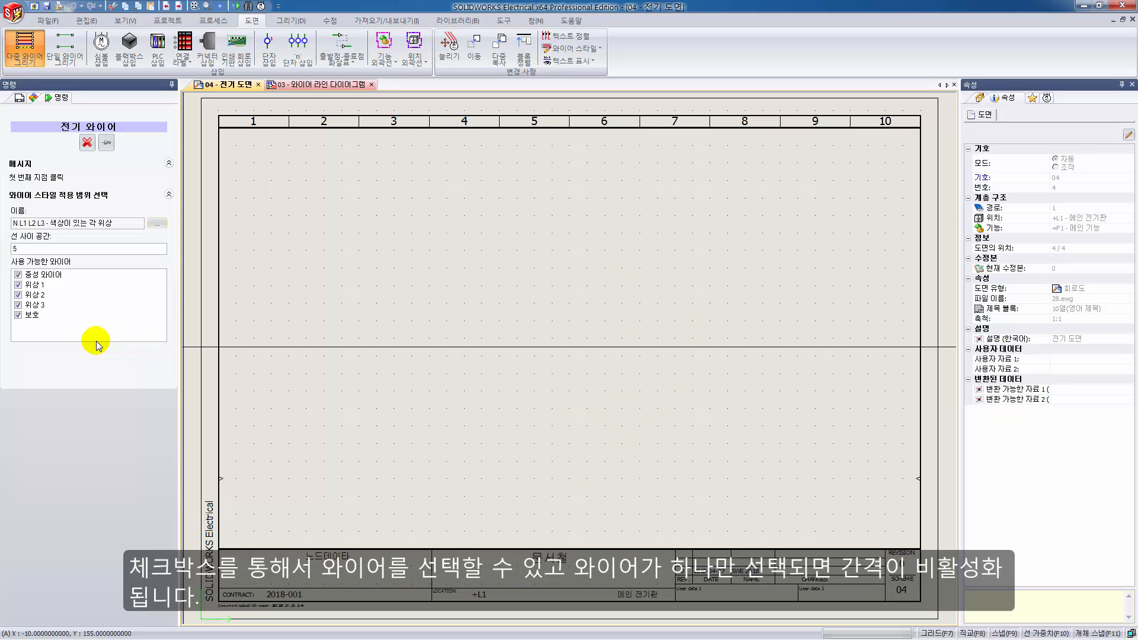
With all five wires included, start a run in column 3, turn it down near column 9, and invert the phase order at the corner
{"action": "left_click", "coordinate": [18, 315]}
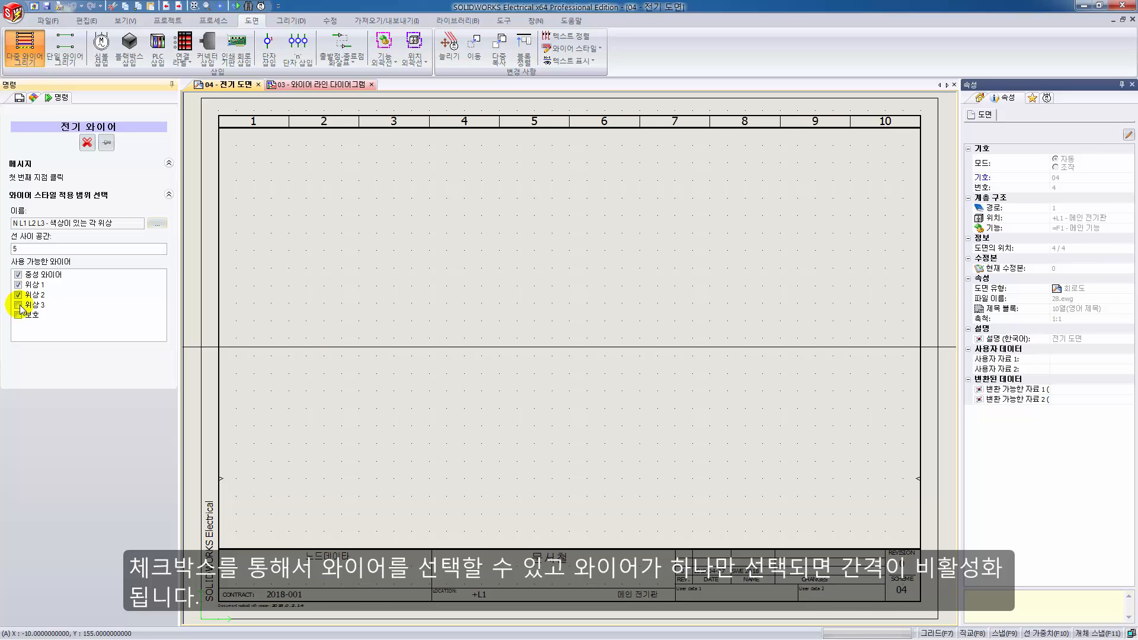
{"action": "left_click", "coordinate": [18, 316]}
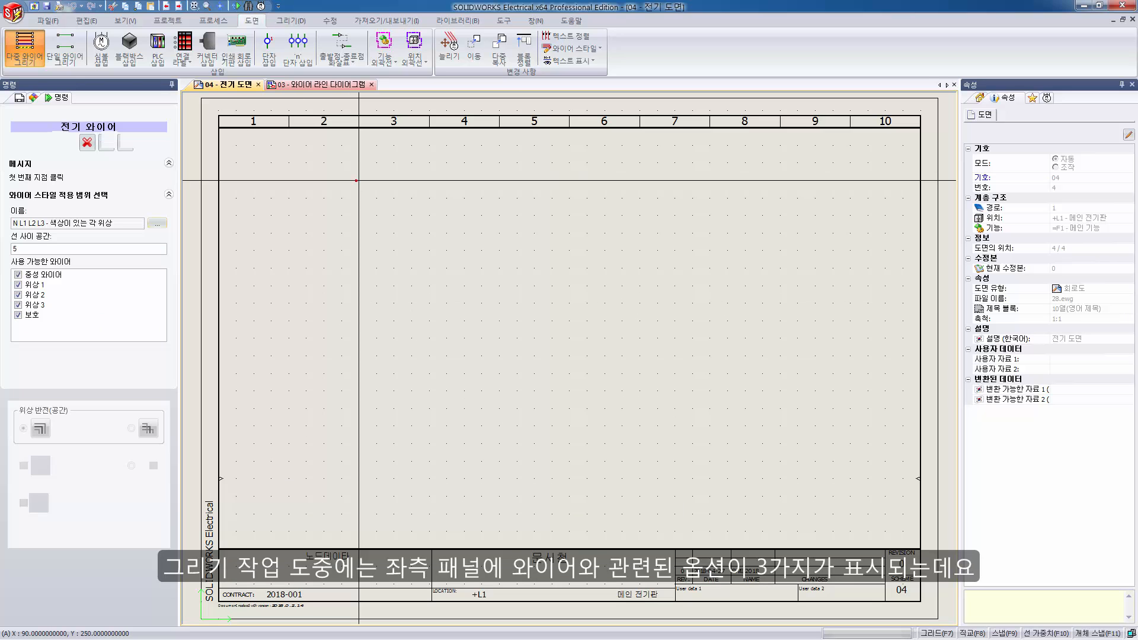
{"action": "left_click", "coordinate": [358, 179]}
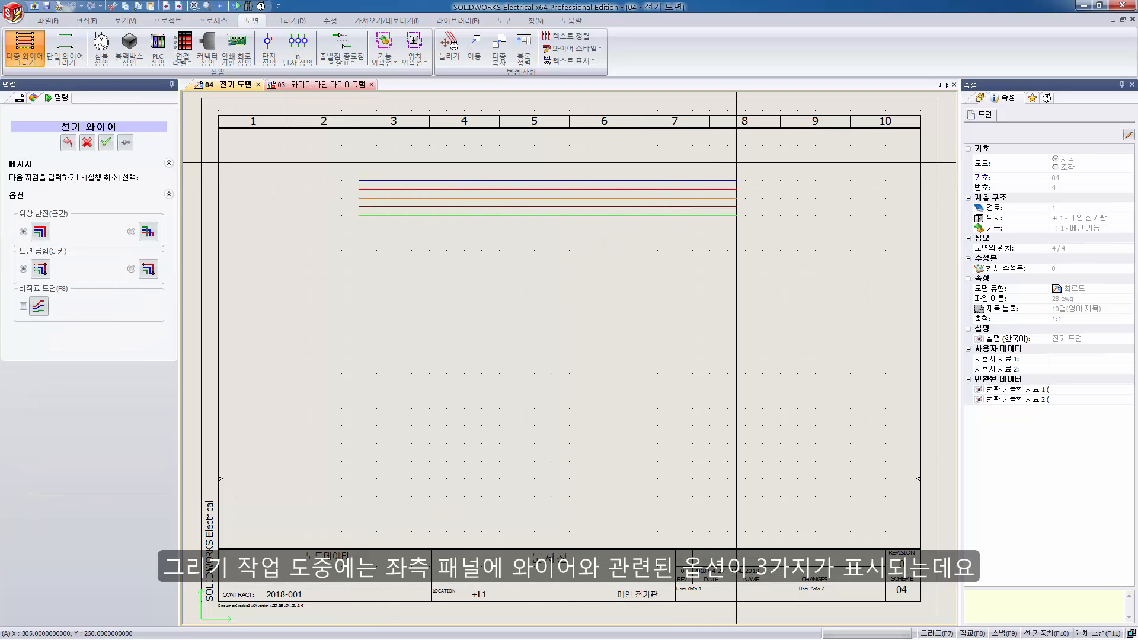
{"action": "left_click", "coordinate": [147, 232]}
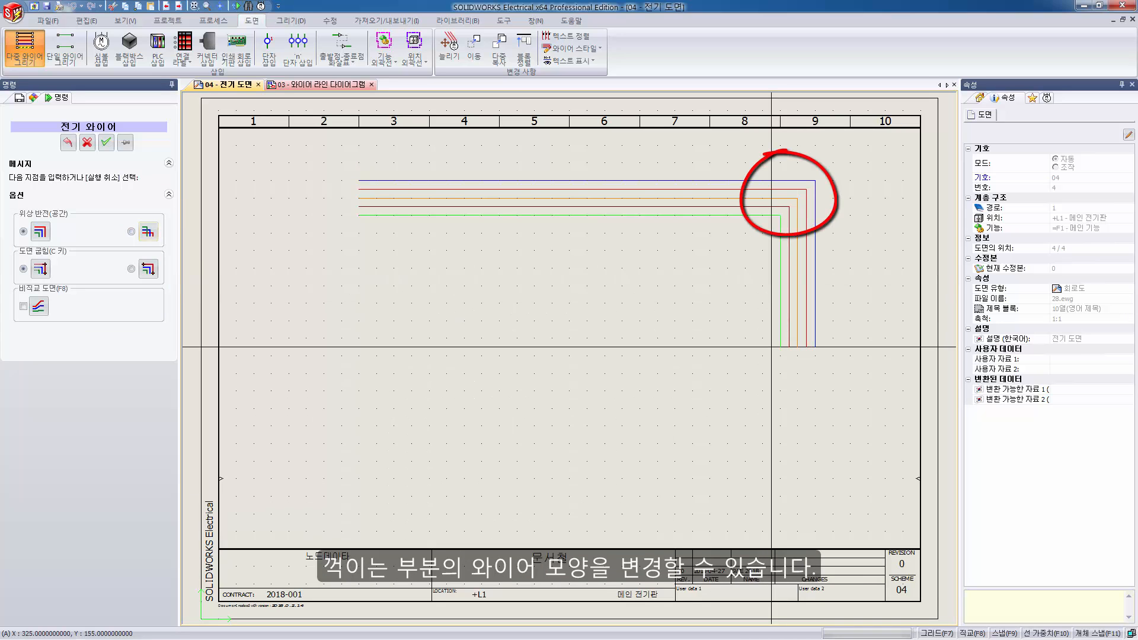
{"action": "key", "text": "space"}
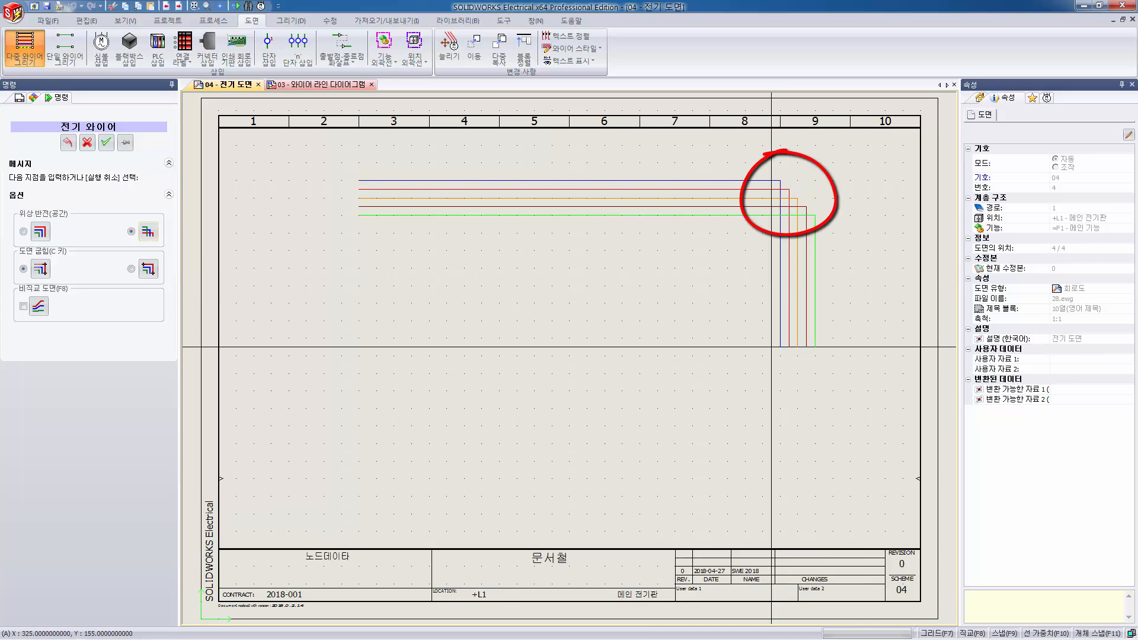
{"action": "key", "text": "space"}
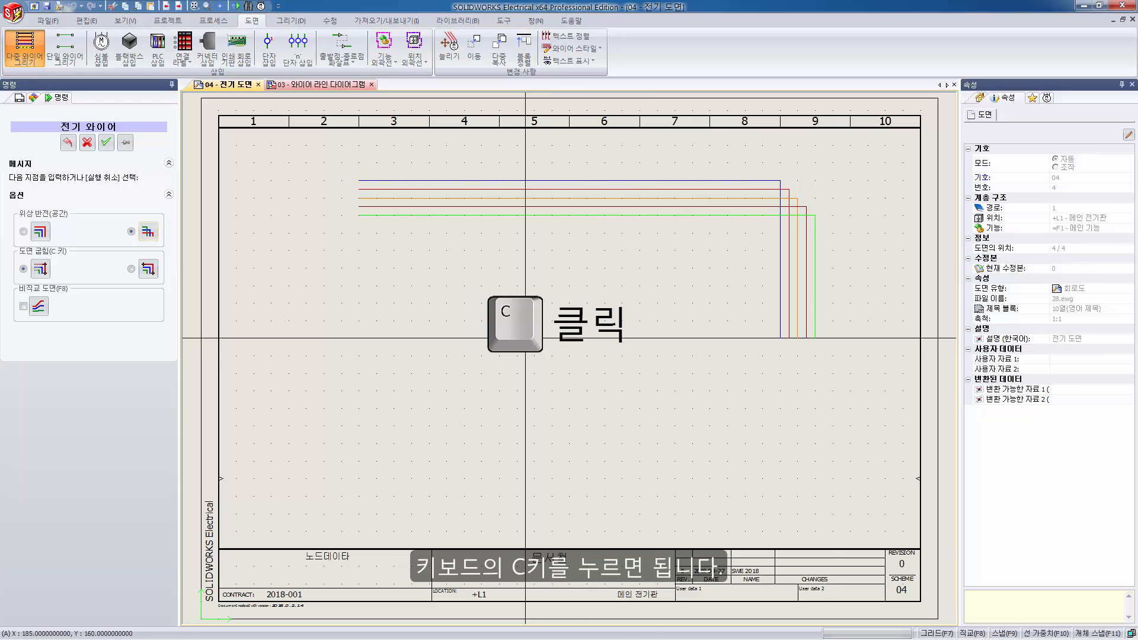
Turn the five-wire run back towards column 4 using the alternate bend direction, and toggle the phase inversion at the bend
{"action": "key", "text": "c"}
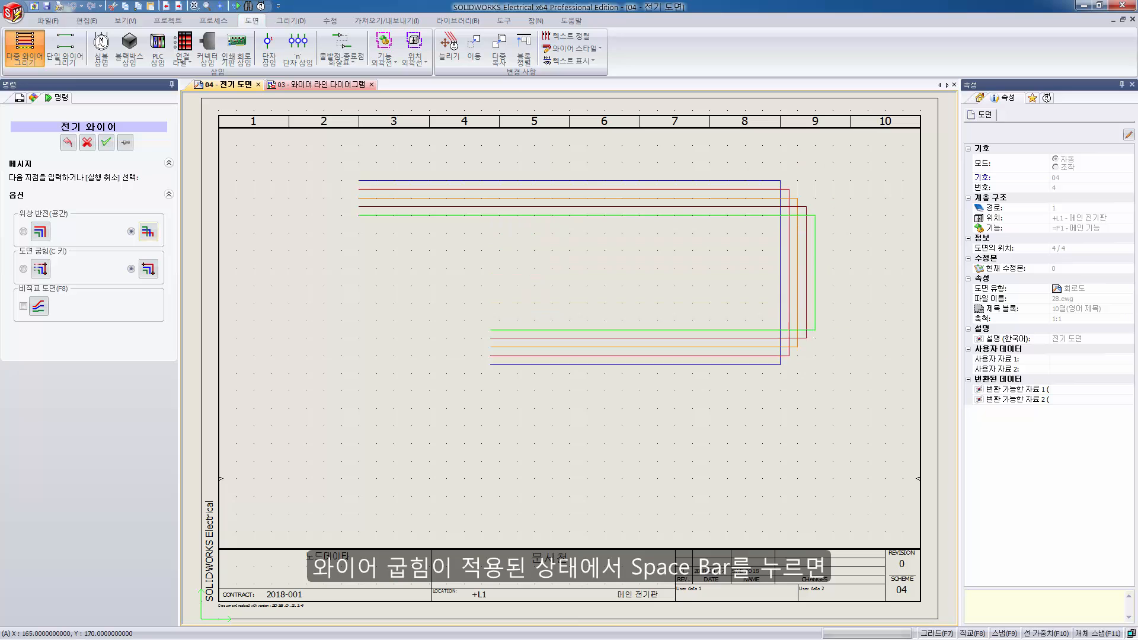
{"action": "key", "text": "space"}
{"action": "key", "text": "space"}
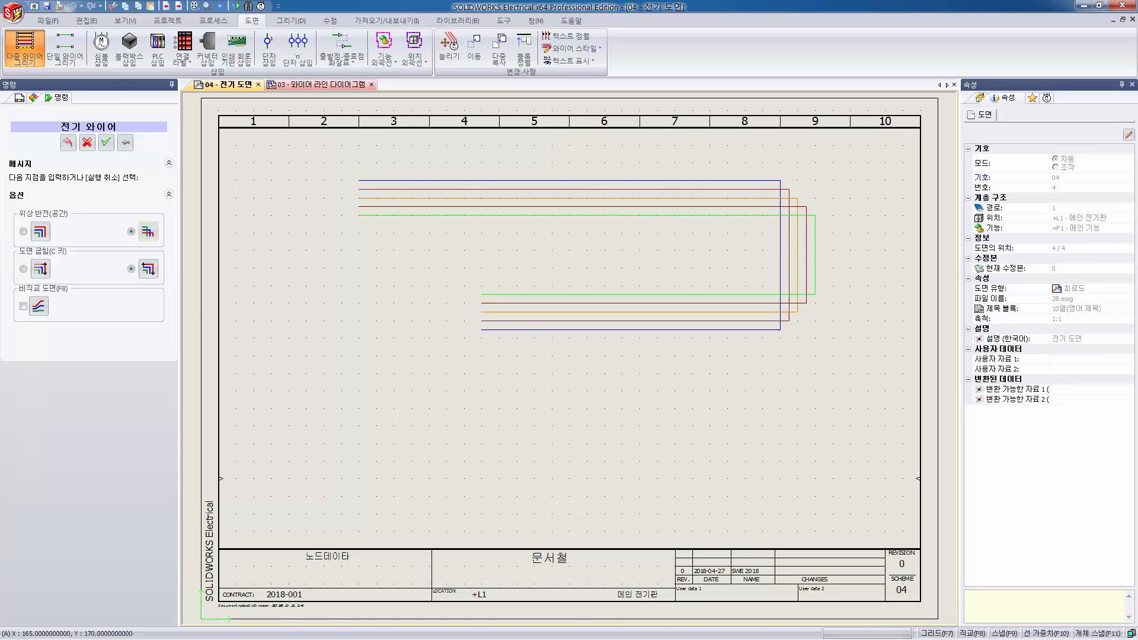
{"action": "key", "text": "space"}
{"action": "key", "text": "space"}
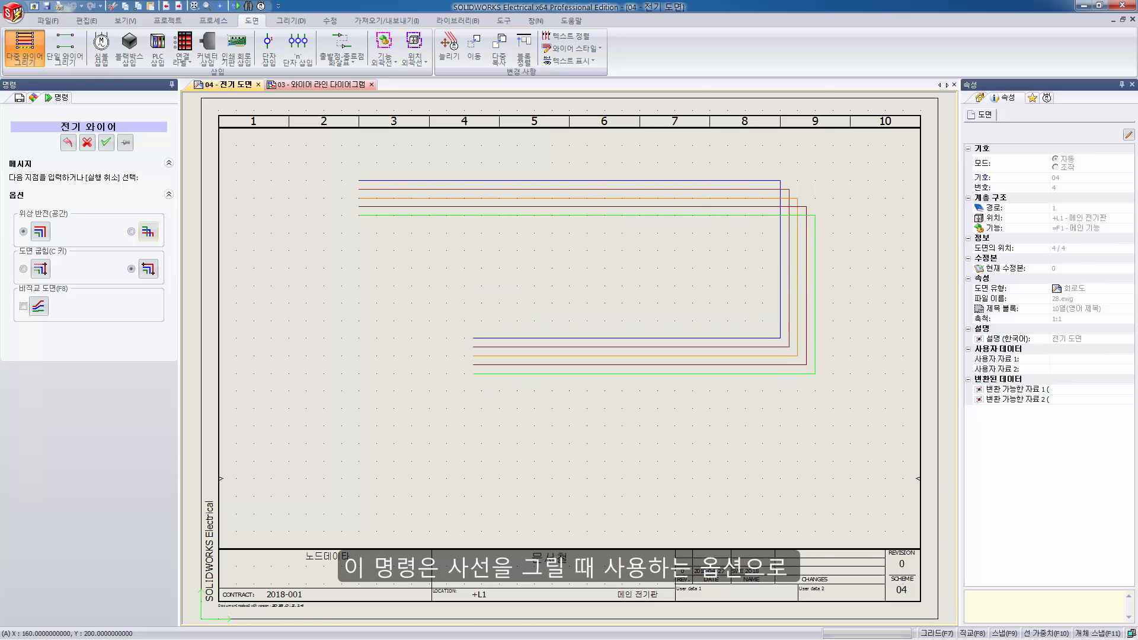
Spread the five vertical wires wider apart with non-orthogonal segments, then extend them straight down and finish the run
{"action": "key", "text": "F8"}
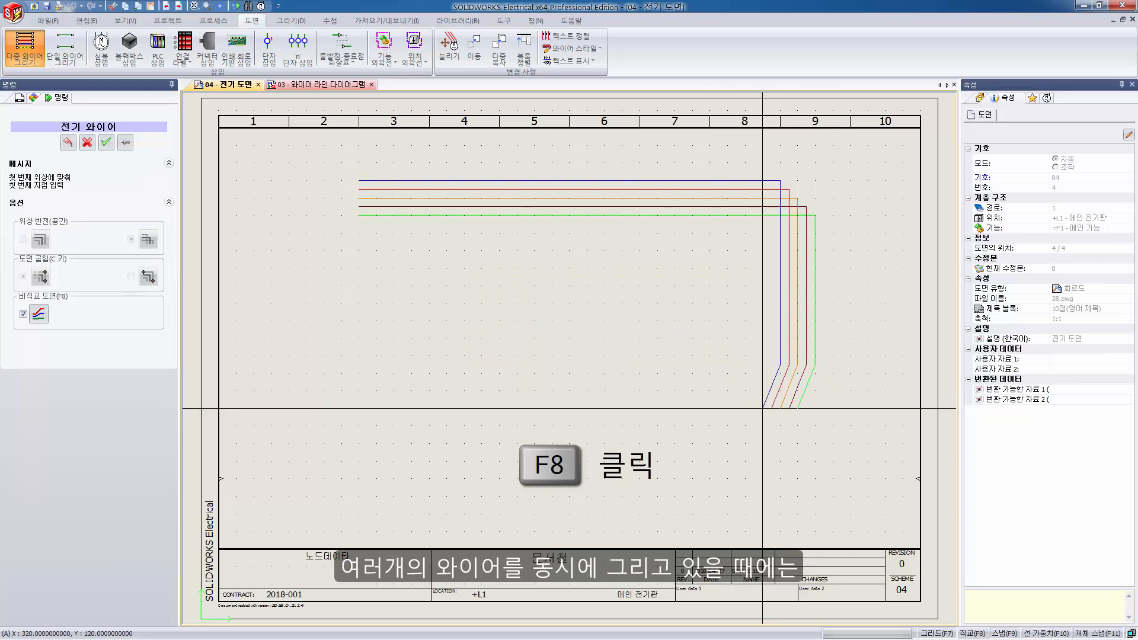
{"action": "left_click", "coordinate": [762, 390]}
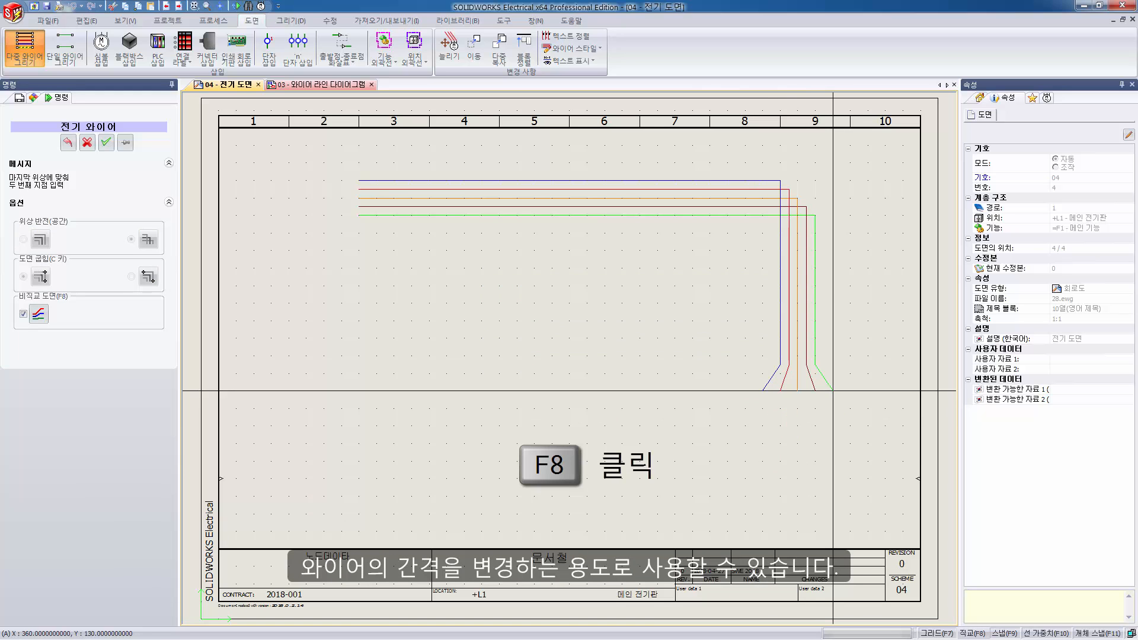
{"action": "key", "text": "F8"}
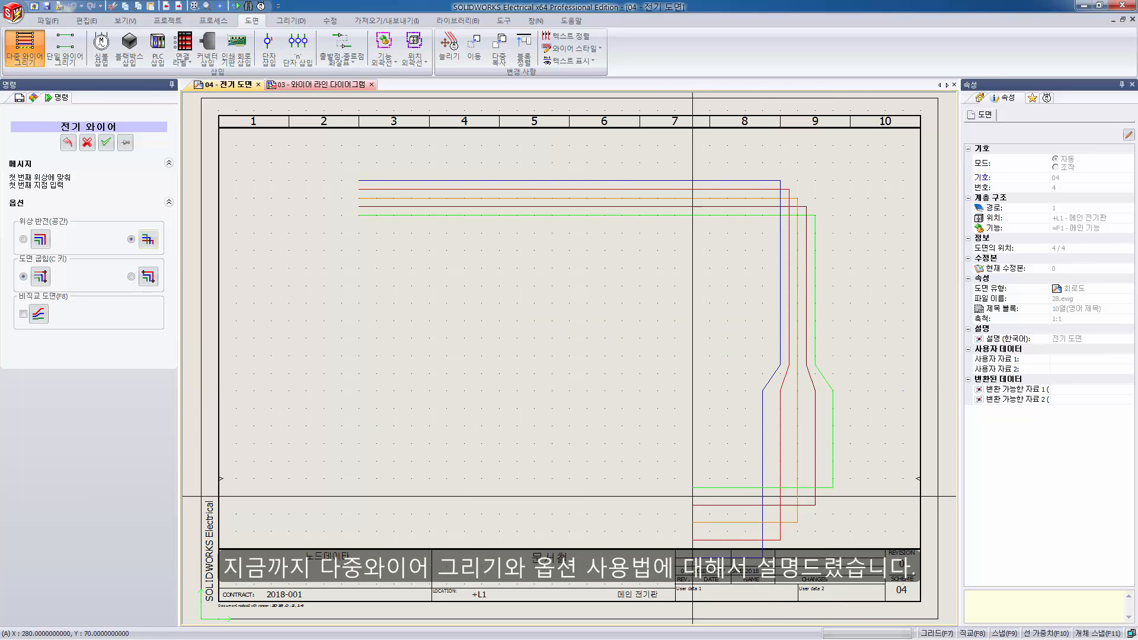
{"action": "left_click", "coordinate": [757, 486]}
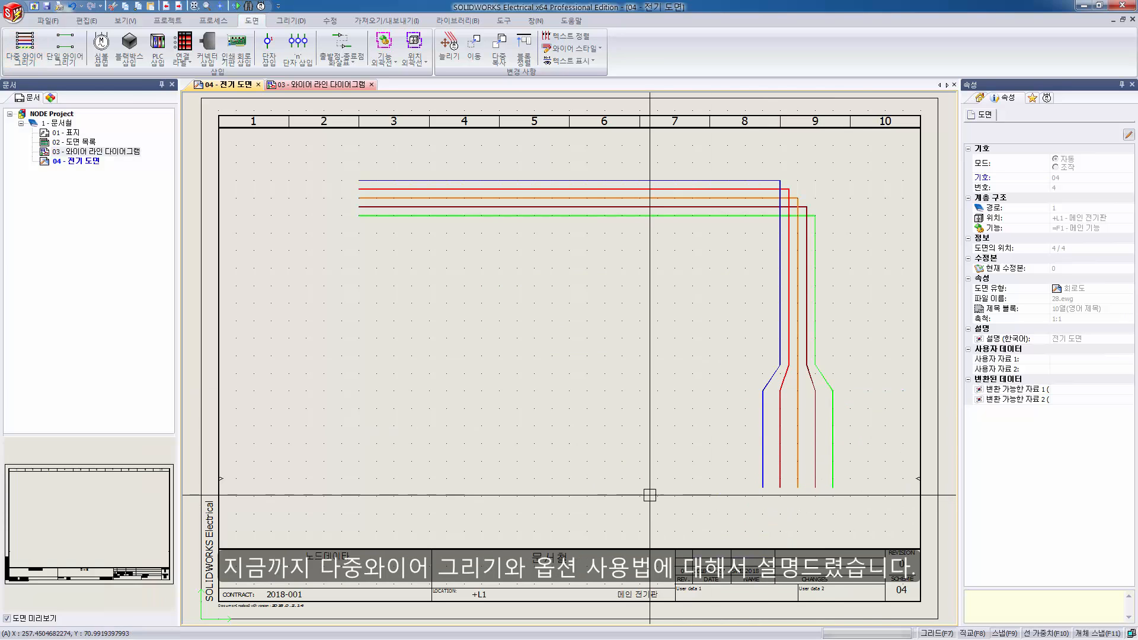
Delete all the practice wires from the drawing
{"action": "left_click", "coordinate": [865, 513]}
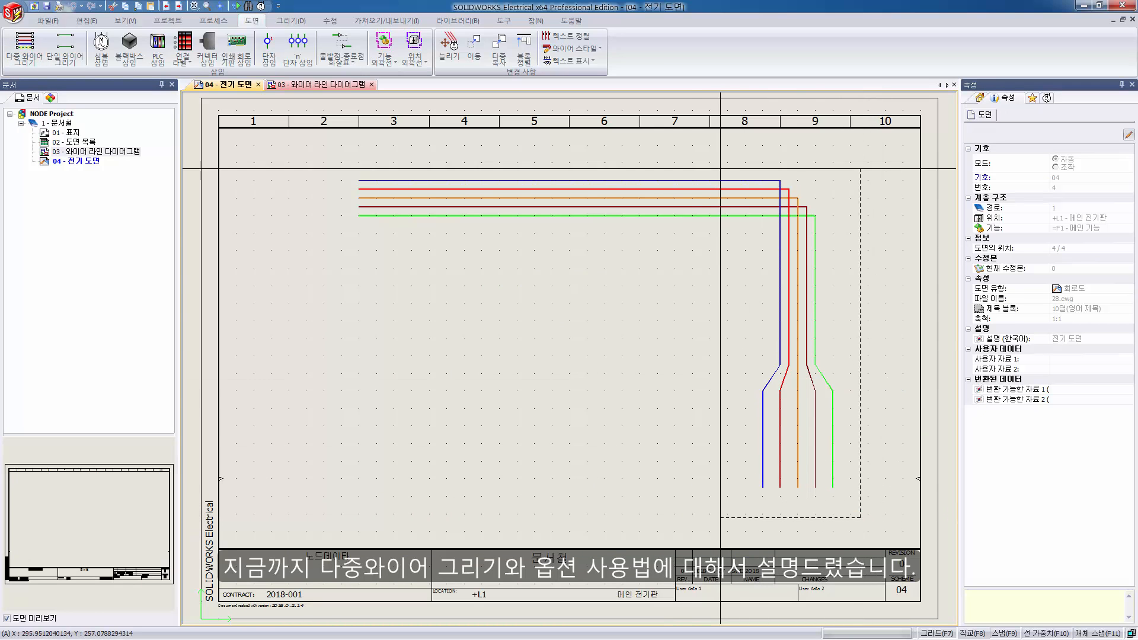
{"action": "left_click", "coordinate": [523, 389]}
{"action": "key", "text": "Delete"}
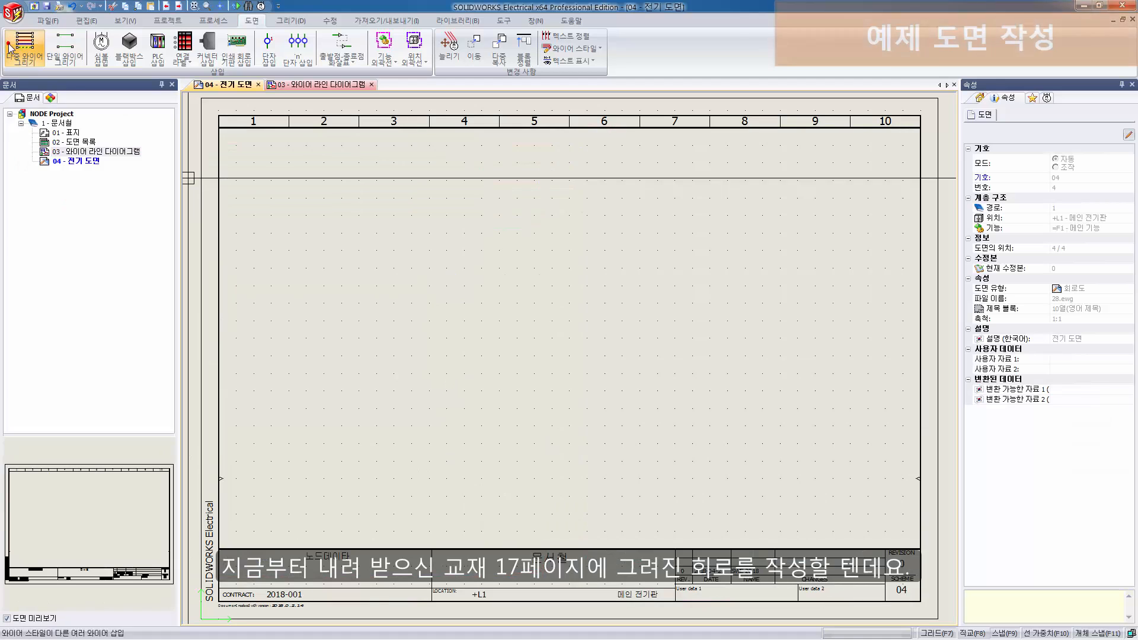
Draw a horizontal five-wire supply line from X 90 to X 330 near the sheet's upper edge, with the blue neutral wire uppermost
{"action": "left_click", "coordinate": [359, 180]}
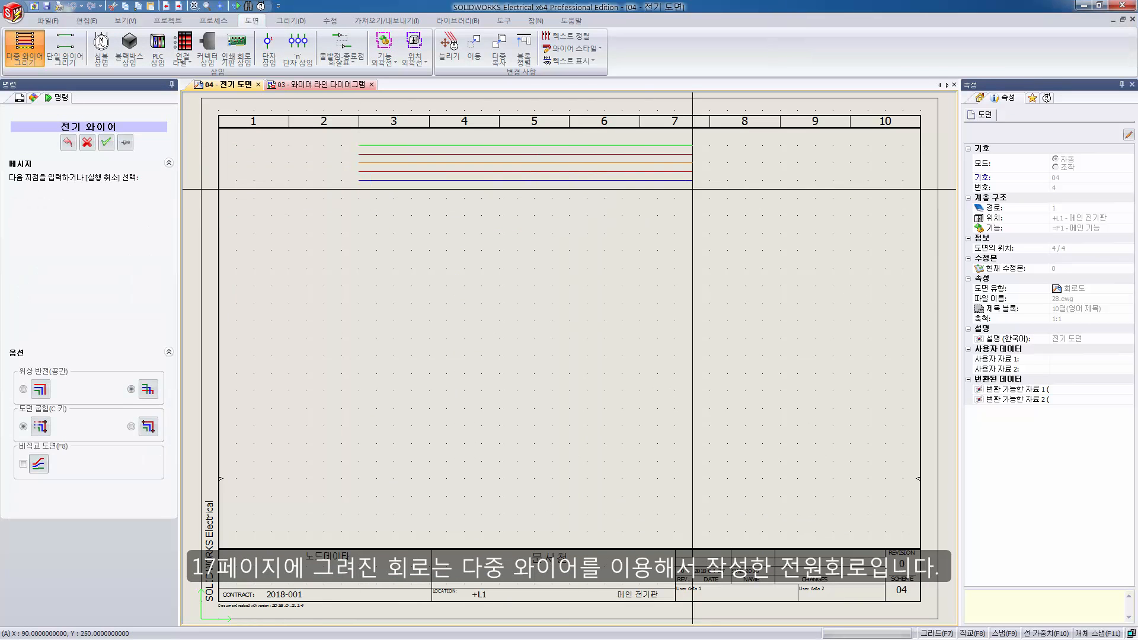
{"action": "key", "text": "space"}
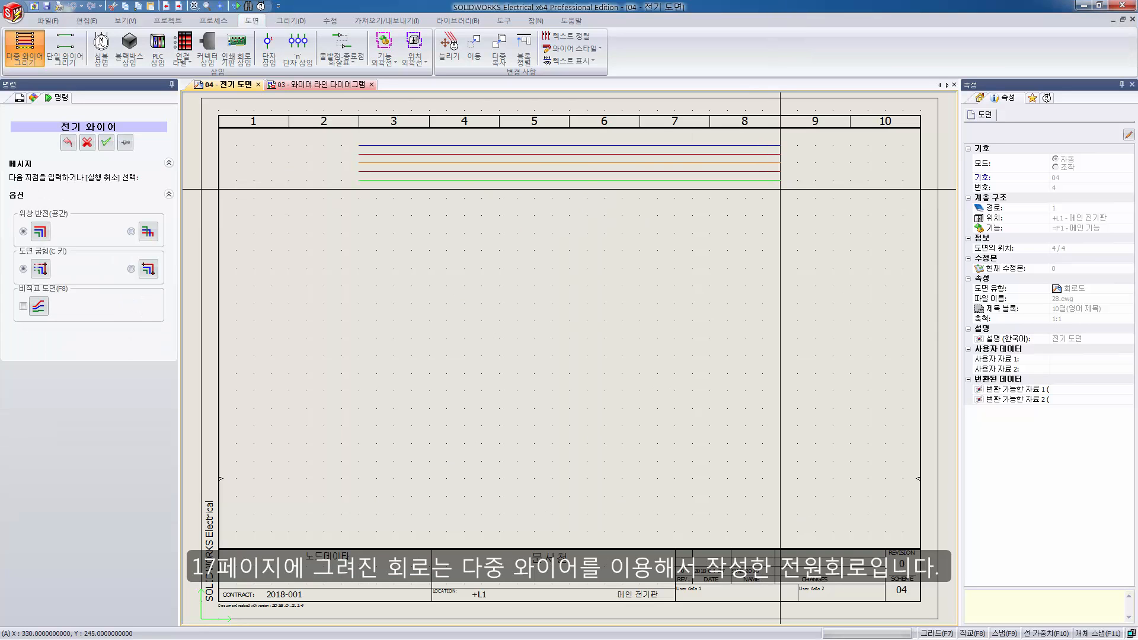
{"action": "left_click", "coordinate": [781, 186]}
{"action": "key", "text": "Escape"}
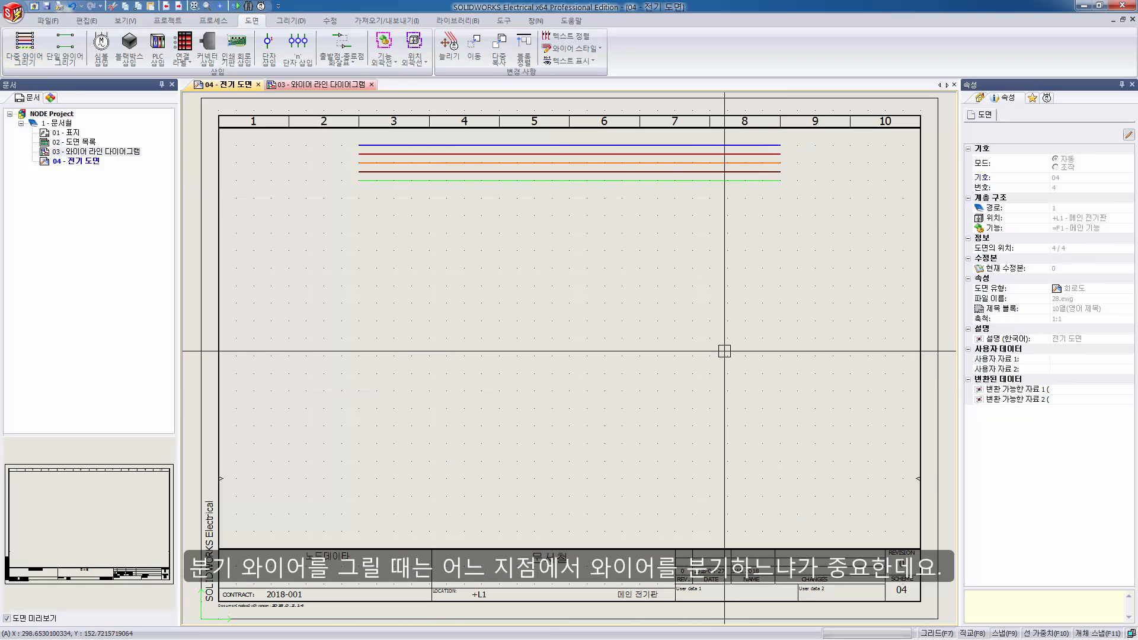
Branch only 위상 1, 위상 2 and 위상 3 straight down from the supply lines in column 4, excluding the neutral and protective wires
{"action": "left_click", "coordinate": [12, 52]}
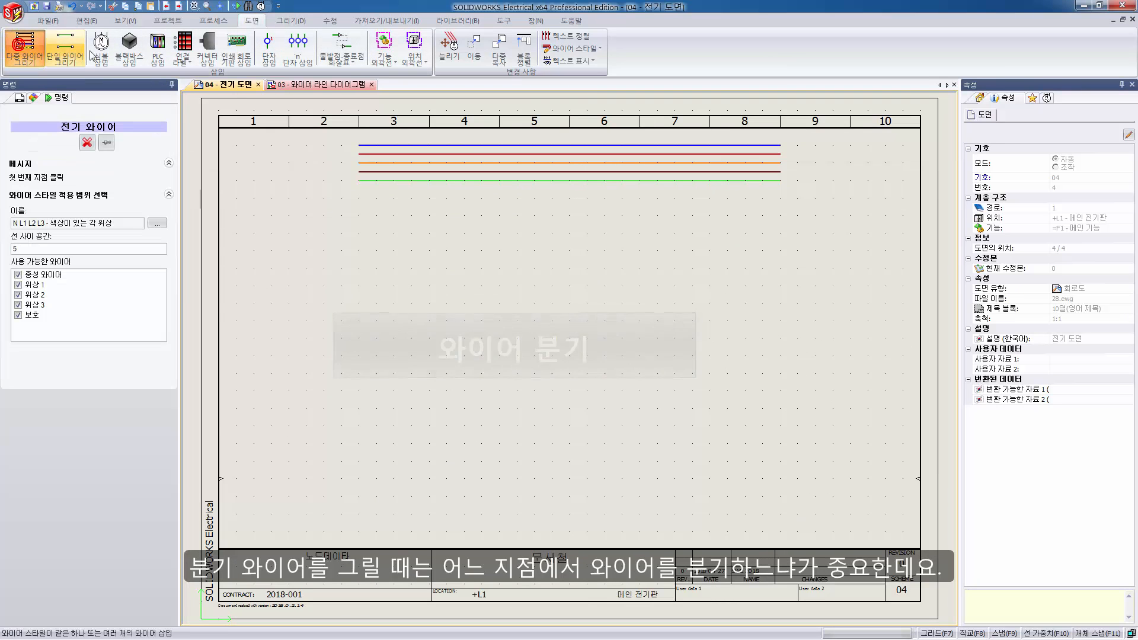
{"action": "left_click", "coordinate": [27, 318]}
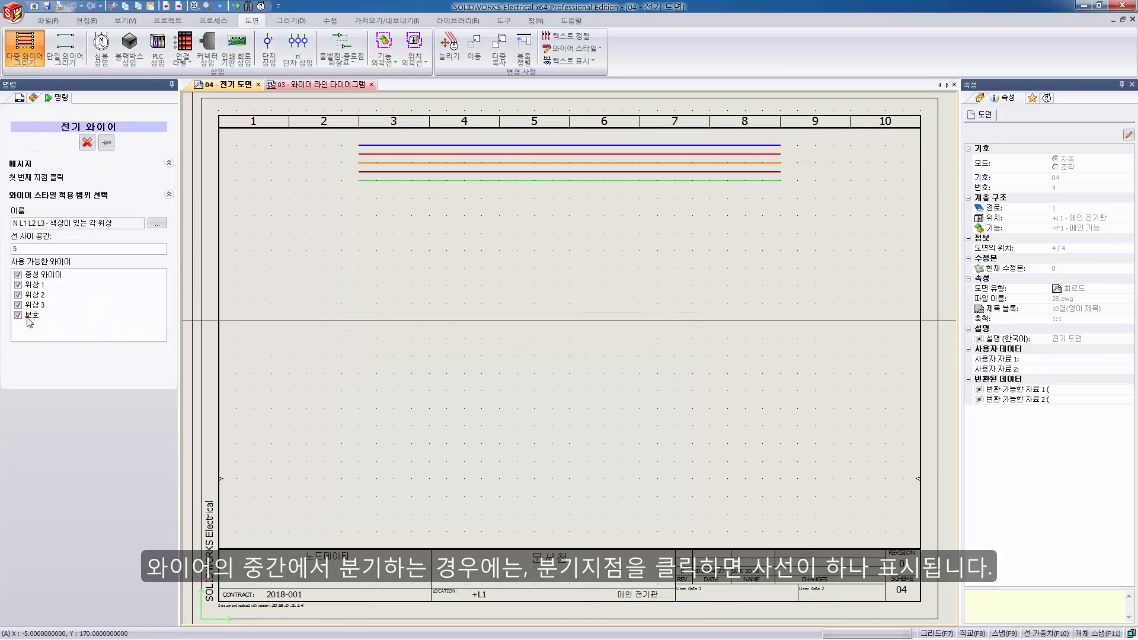
{"action": "left_click", "coordinate": [23, 316]}
{"action": "left_click", "coordinate": [16, 274]}
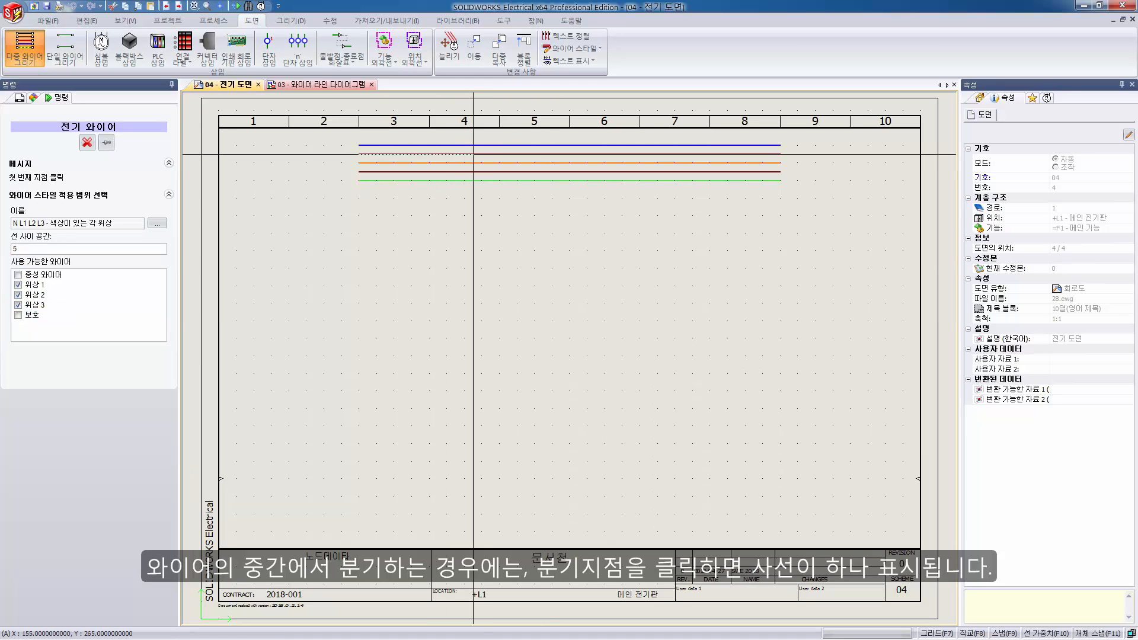
{"action": "left_click", "coordinate": [482, 155]}
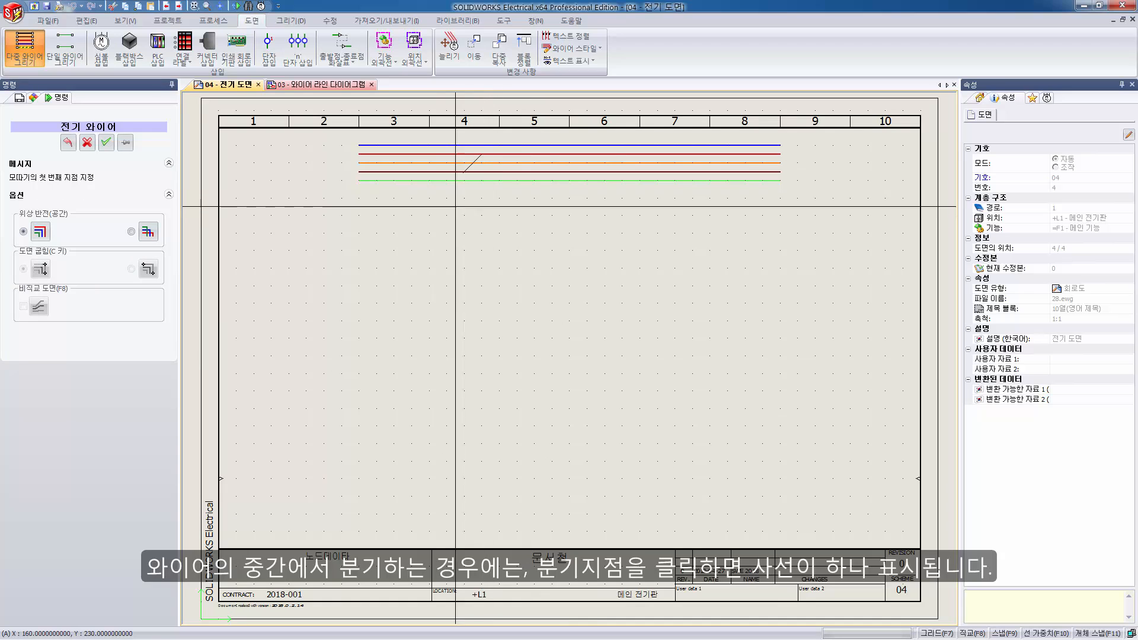
{"action": "left_click", "coordinate": [534, 216]}
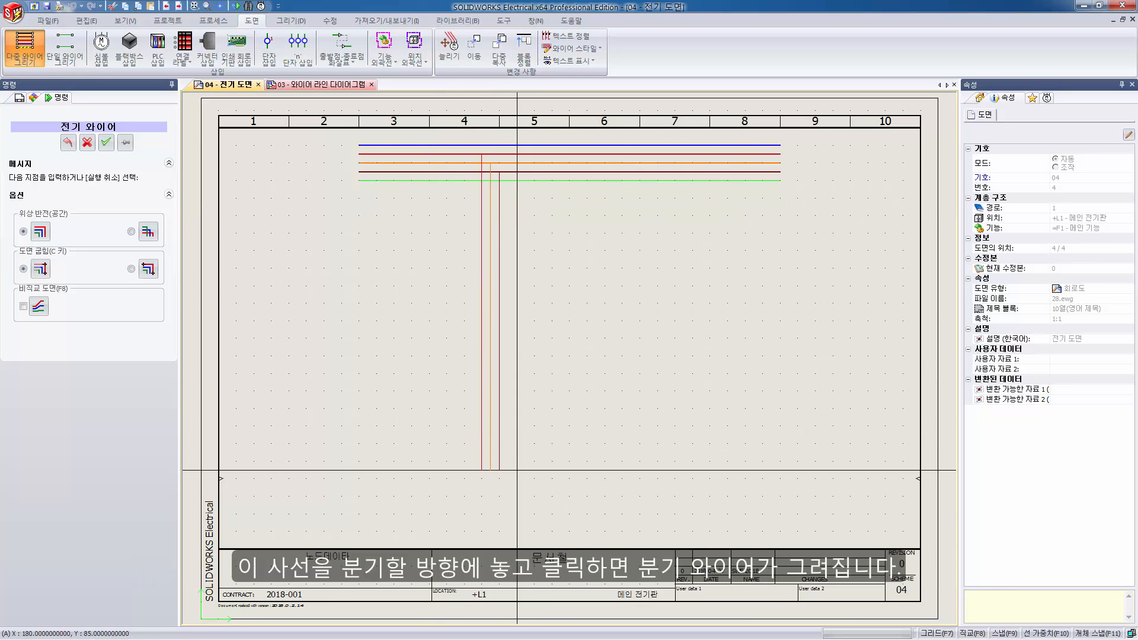
{"action": "left_click", "coordinate": [523, 452]}
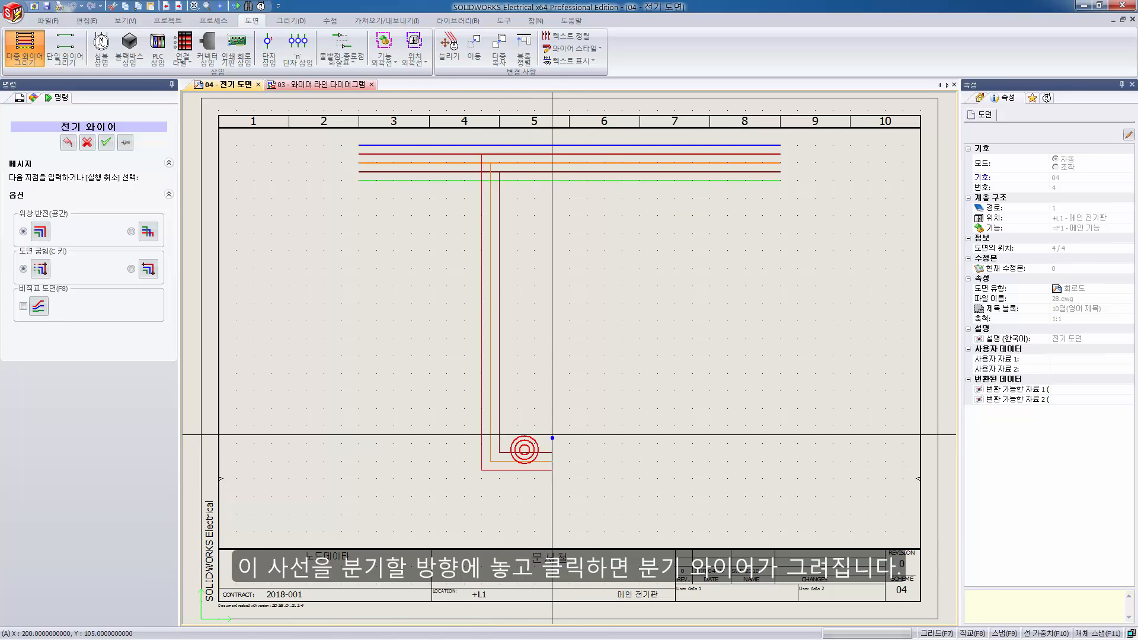
Branch only 중성 와이어 and 위상 1 straight down from the supply lines in column 8, with the phase order swapped
{"action": "left_click", "coordinate": [21, 51]}
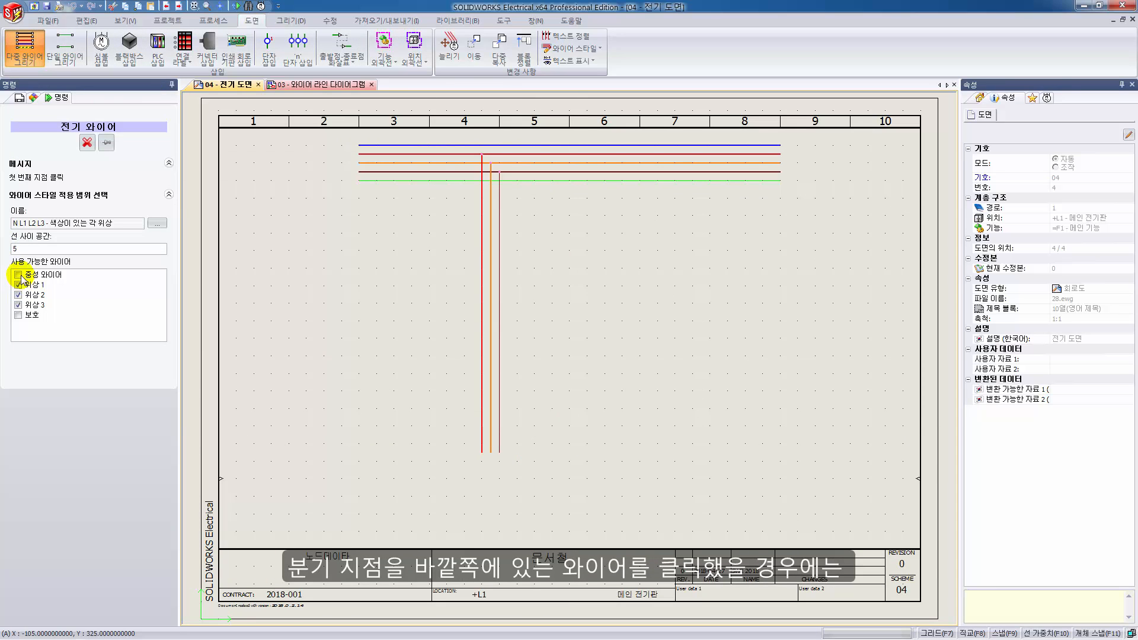
{"action": "left_click", "coordinate": [18, 275]}
{"action": "left_click", "coordinate": [19, 305]}
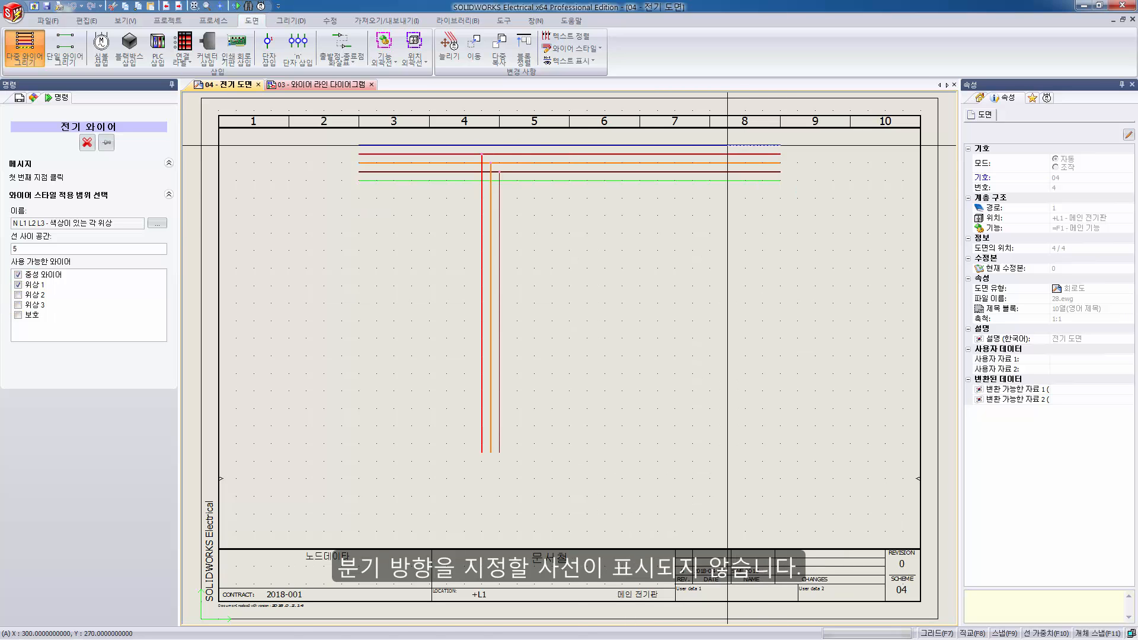
{"action": "left_click", "coordinate": [728, 146]}
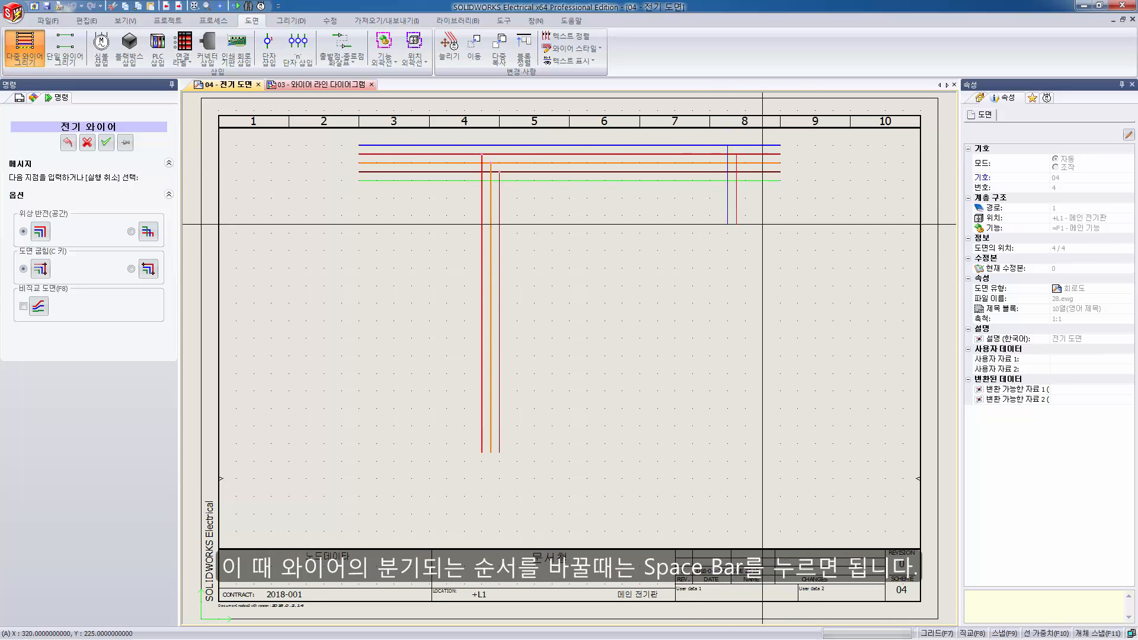
{"action": "left_click", "coordinate": [780, 452]}
{"action": "key", "text": "Escape"}
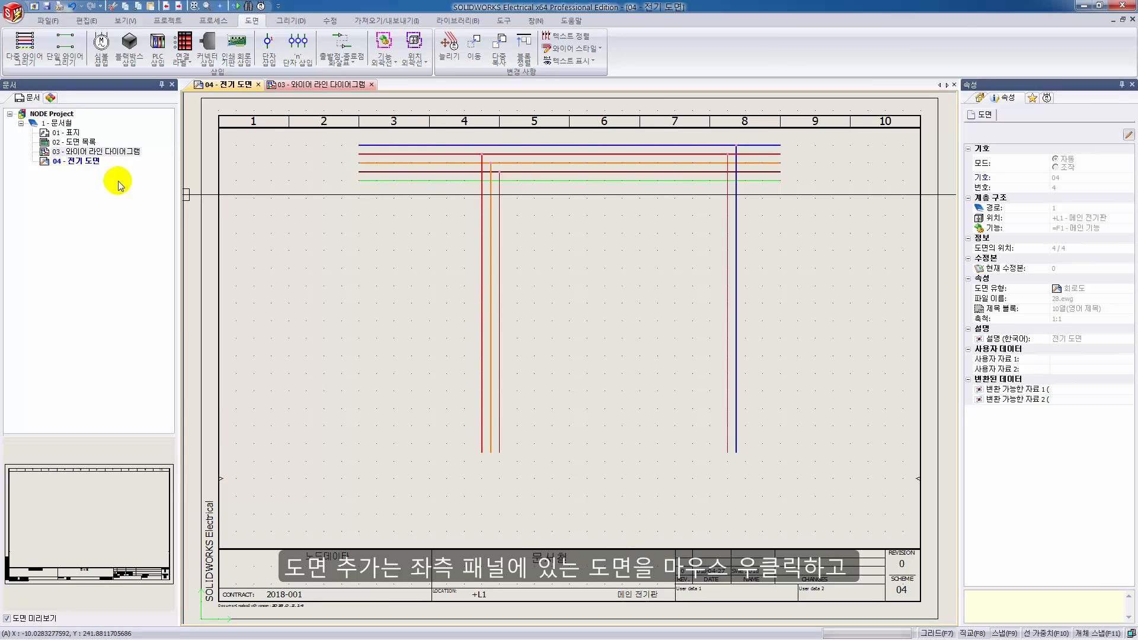
Create a new 회로도 drawing after 04 - 전기 도면 in the project's document book
{"action": "right_click", "coordinate": [79, 163]}
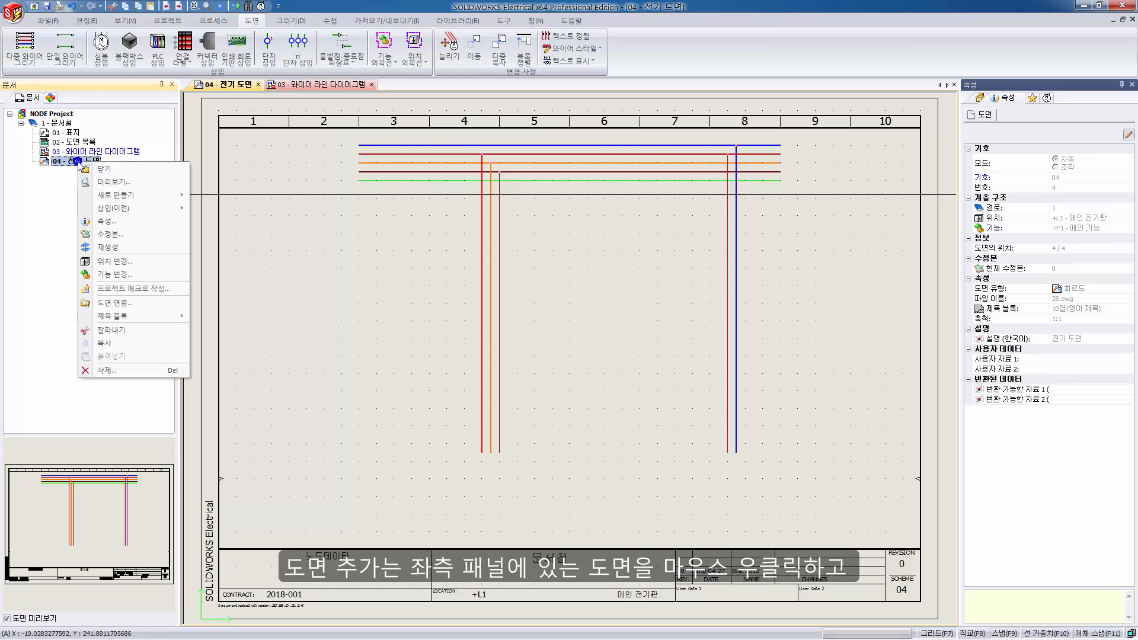
{"action": "mouse_move", "coordinate": [139, 194]}
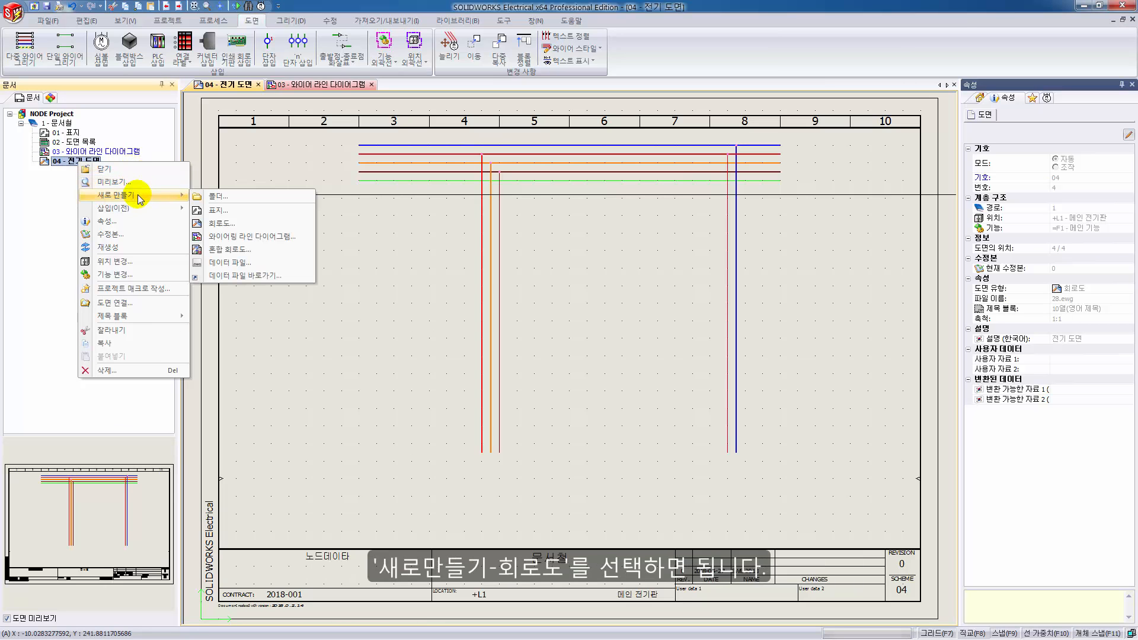
{"action": "left_click", "coordinate": [226, 225]}
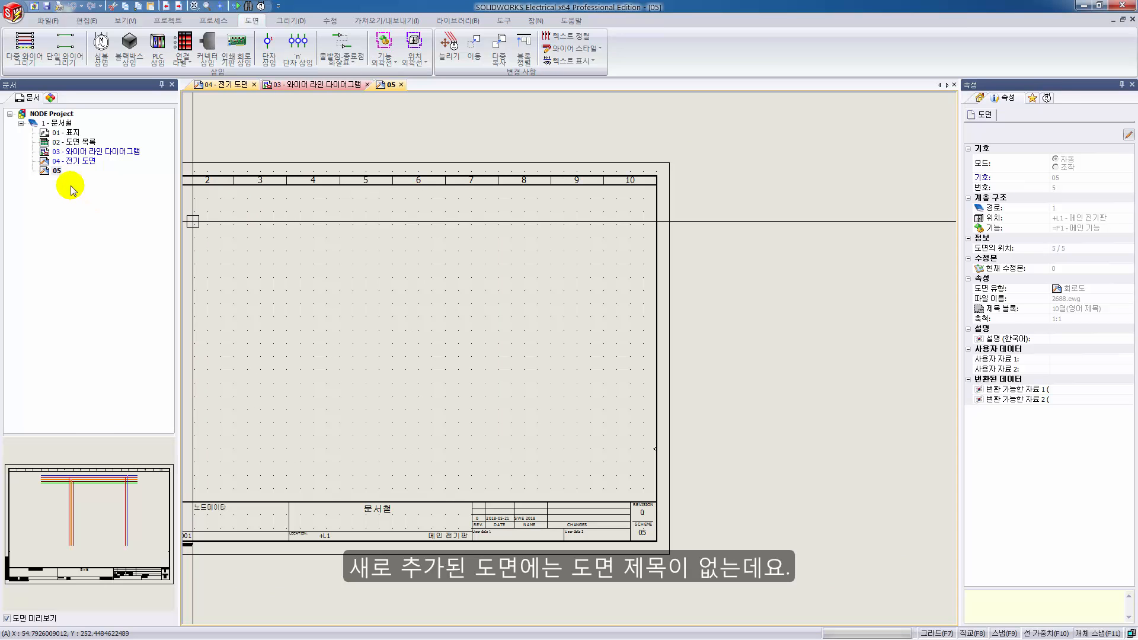
Title the new drawing 05 as 제어 도면 through the 설명 (한국어) entry in its properties
{"action": "right_click", "coordinate": [61, 175]}
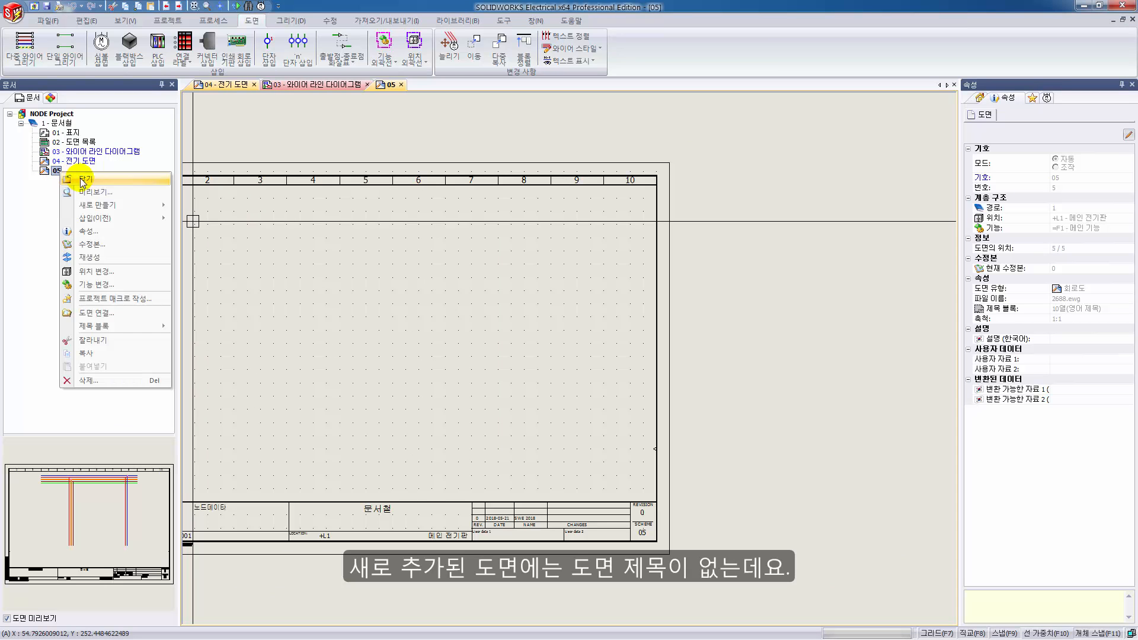
{"action": "left_click", "coordinate": [106, 233]}
{"action": "left_click", "coordinate": [657, 383]}
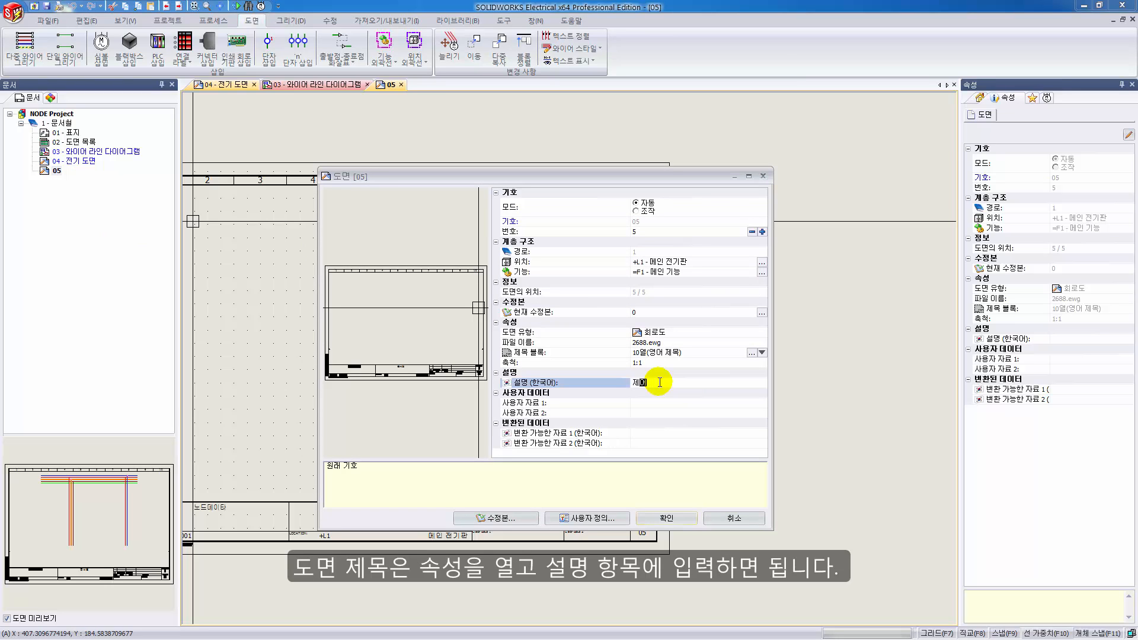
{"action": "type", "text": "제어 도면"}
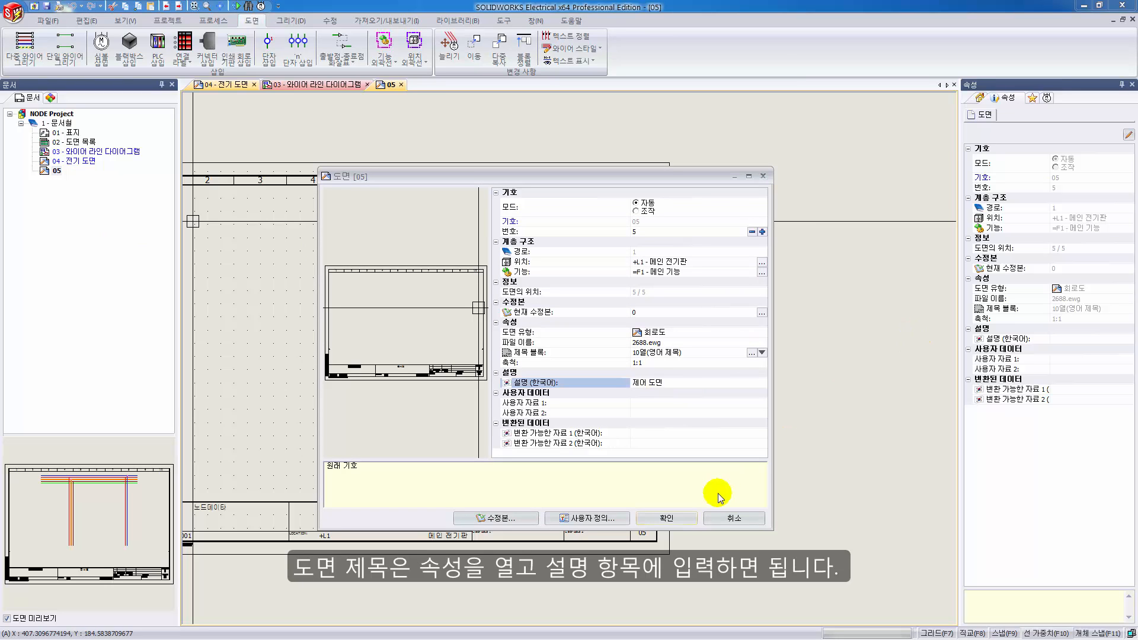
{"action": "left_click", "coordinate": [666, 520]}
{"action": "left_click", "coordinate": [664, 522]}
{"action": "middle_click", "coordinate": [585, 462]}
{"action": "middle_click", "coordinate": [585, 463]}
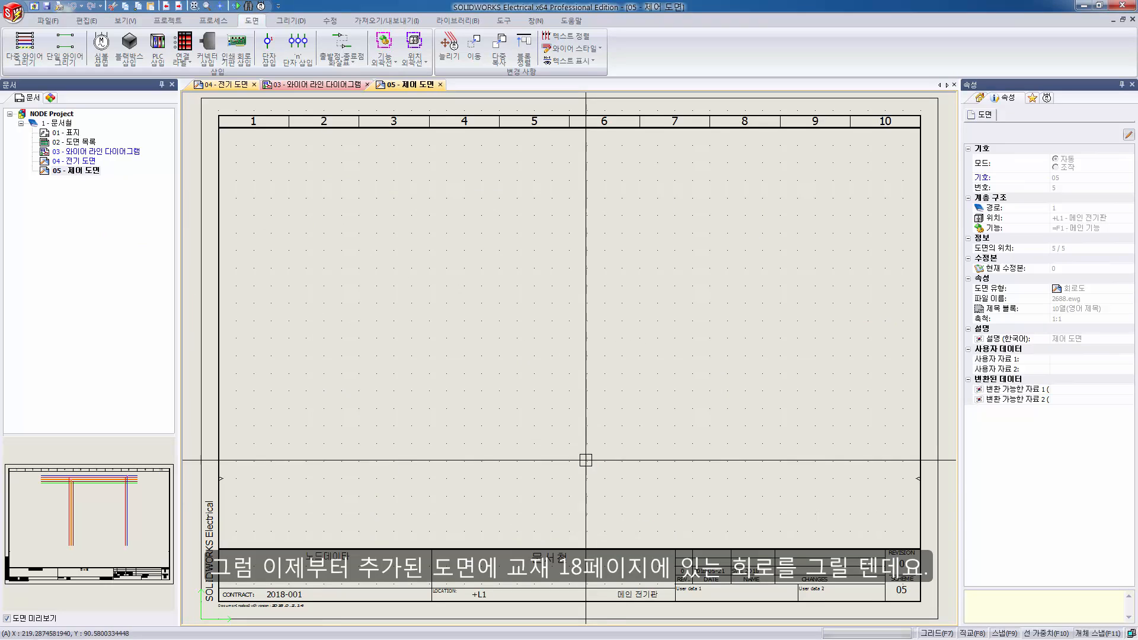
Set up single-wire drawing with the = 24V (24V DC) wire style, a line spacing of 5 and one line
{"action": "left_click", "coordinate": [65, 50]}
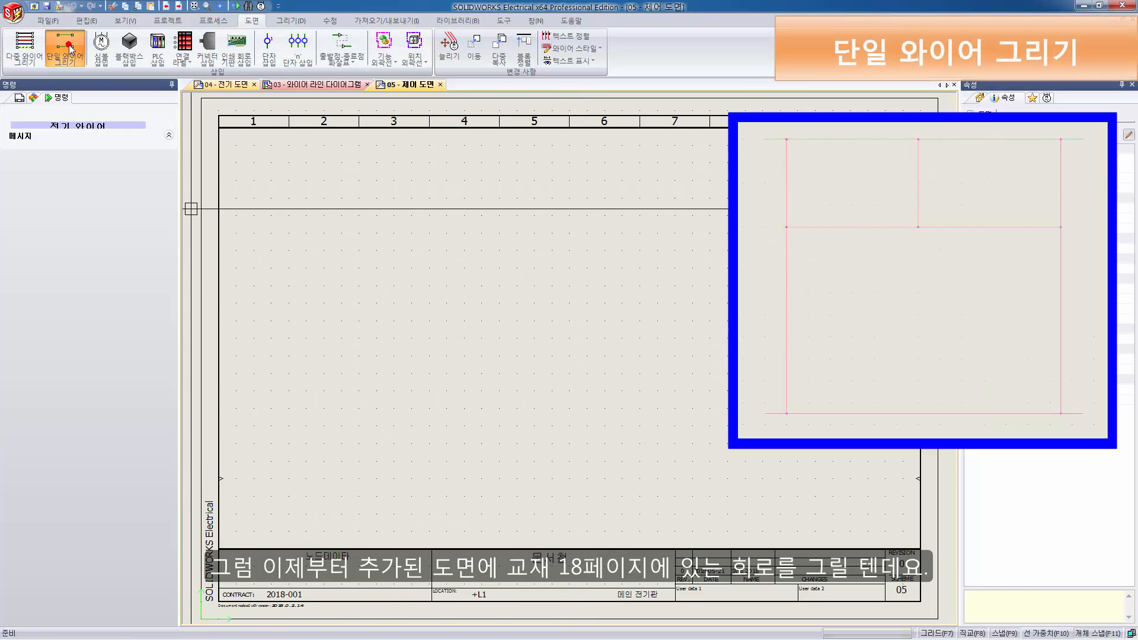
{"action": "left_click", "coordinate": [157, 223]}
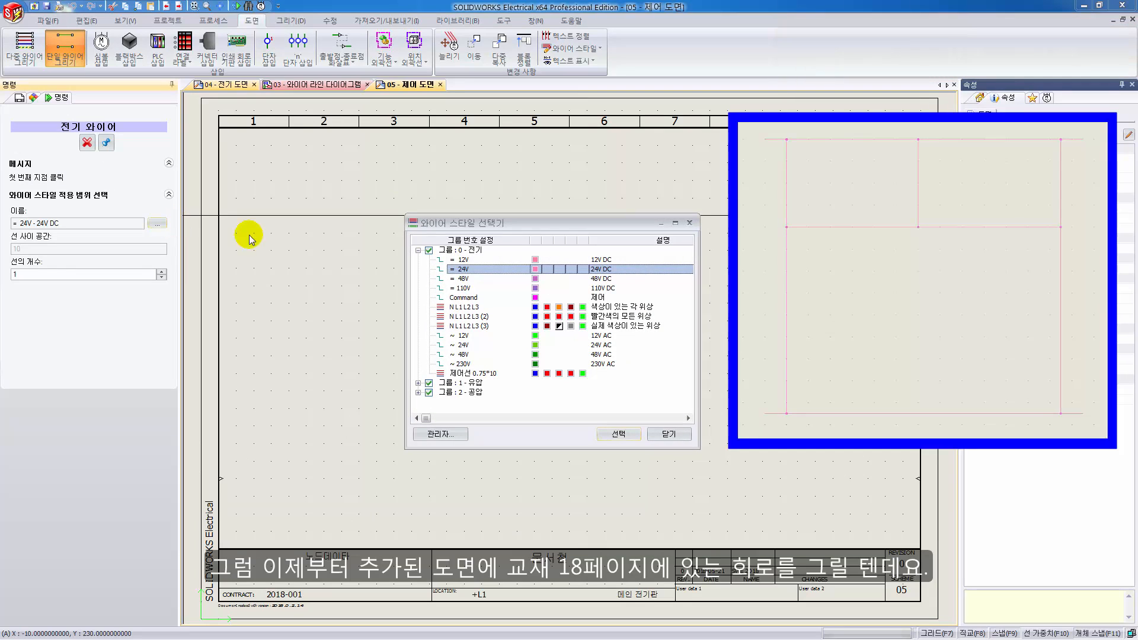
{"action": "left_click", "coordinate": [475, 268]}
{"action": "left_click", "coordinate": [471, 288]}
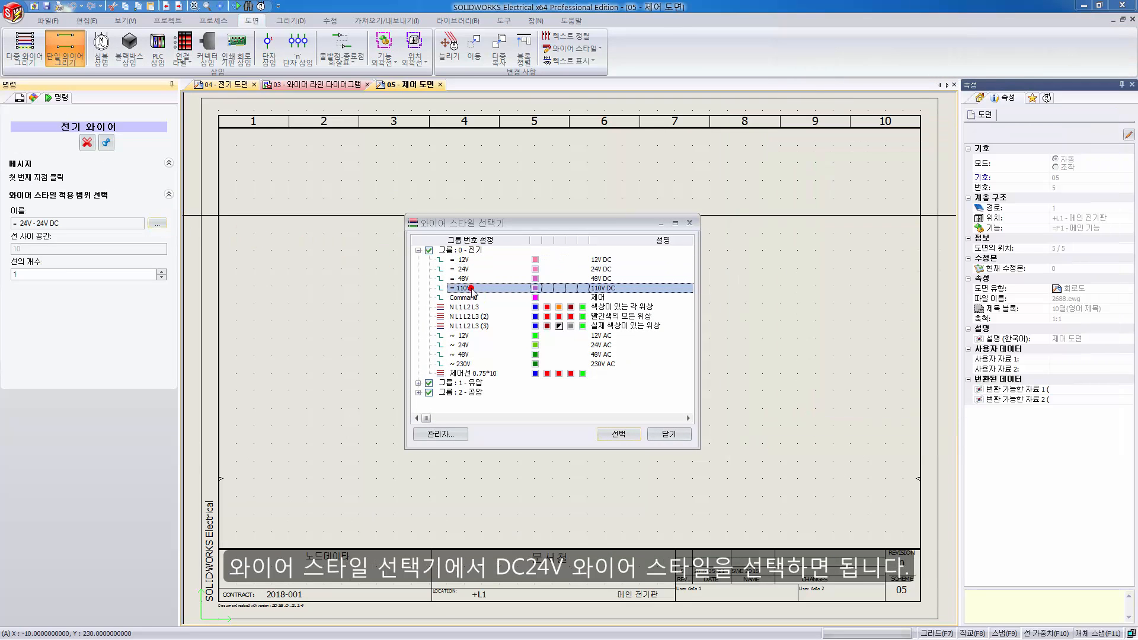
{"action": "left_click", "coordinate": [471, 270]}
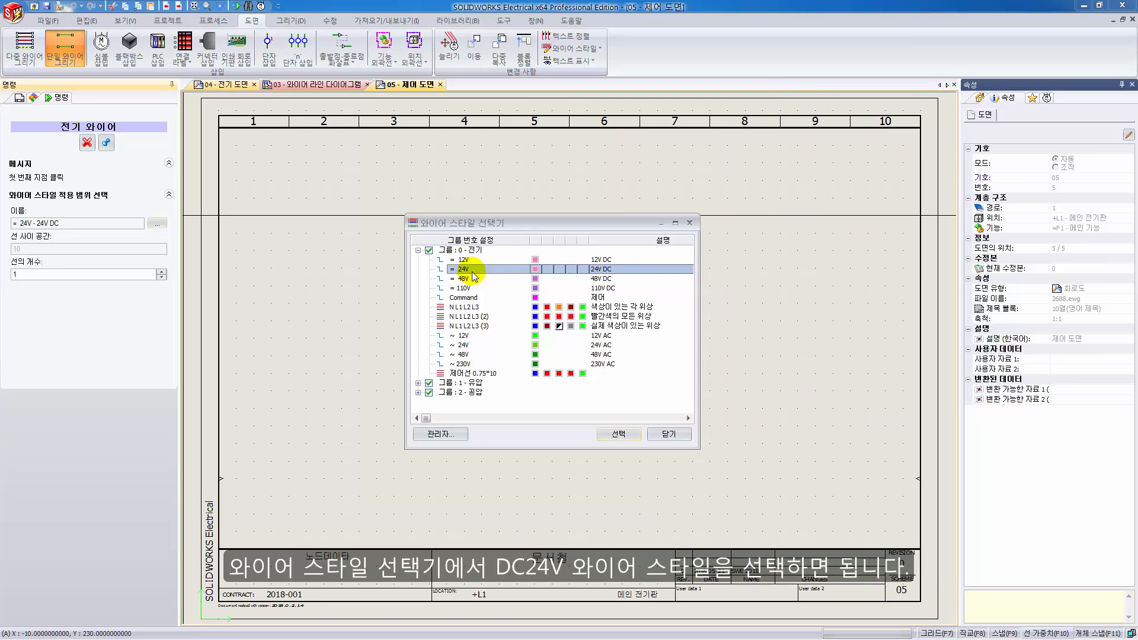
{"action": "left_click", "coordinate": [634, 436]}
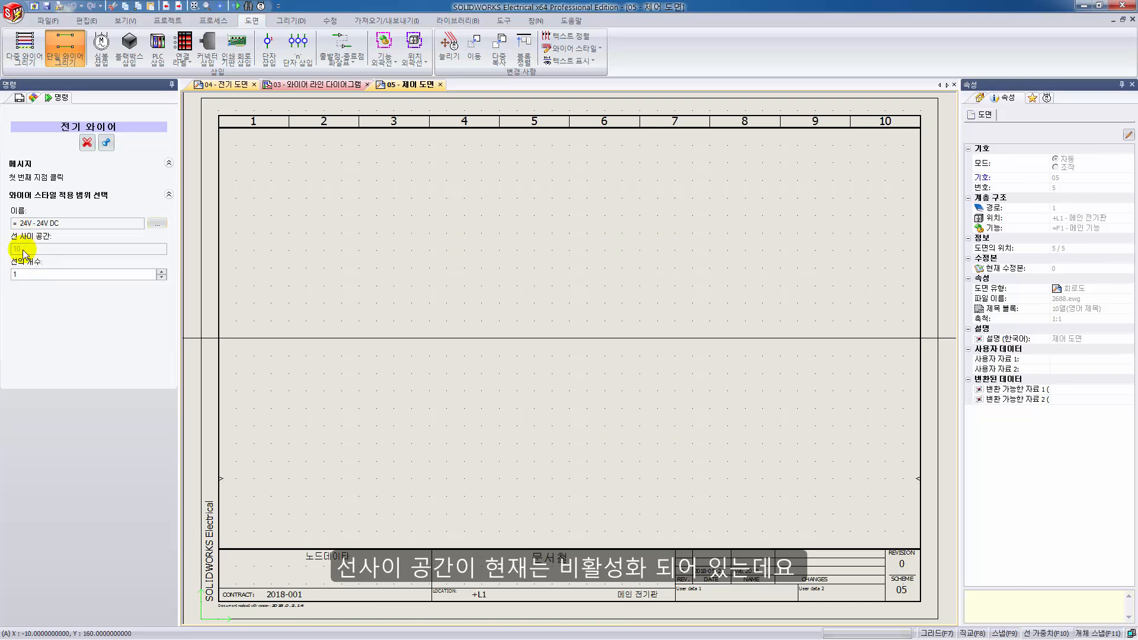
{"action": "left_click", "coordinate": [160, 272]}
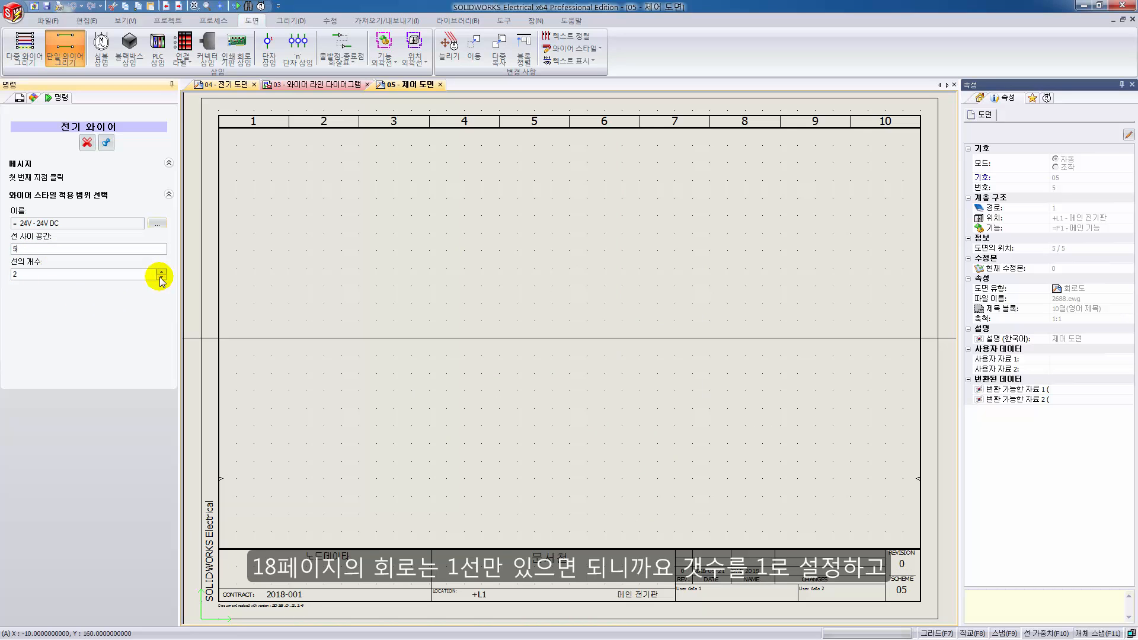
{"action": "left_click", "coordinate": [161, 278]}
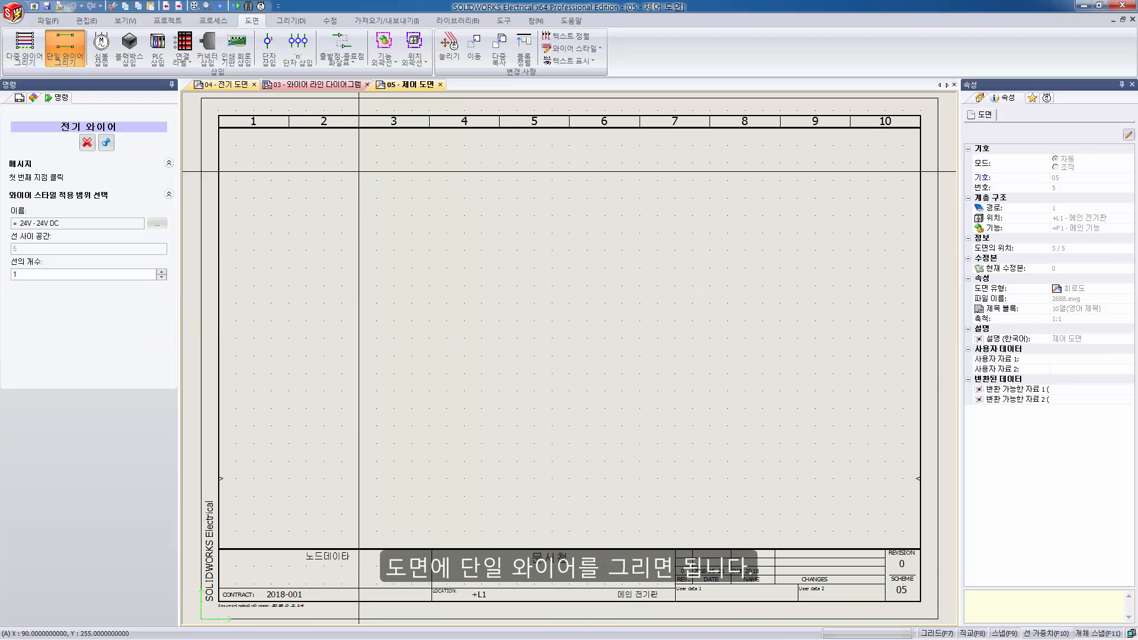
Draw an upper horizontal wire at Y 260 from X 70 to X 330, and a vertical wire from it at X 90 down to Y 90
{"action": "left_click", "coordinate": [323, 162]}
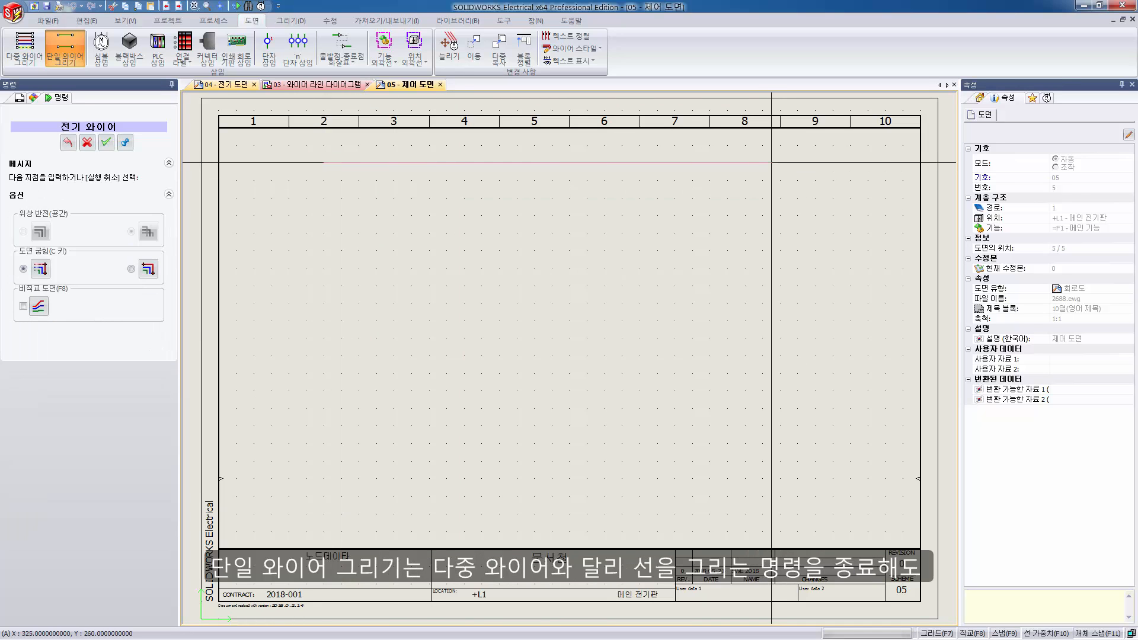
{"action": "left_click", "coordinate": [781, 162]}
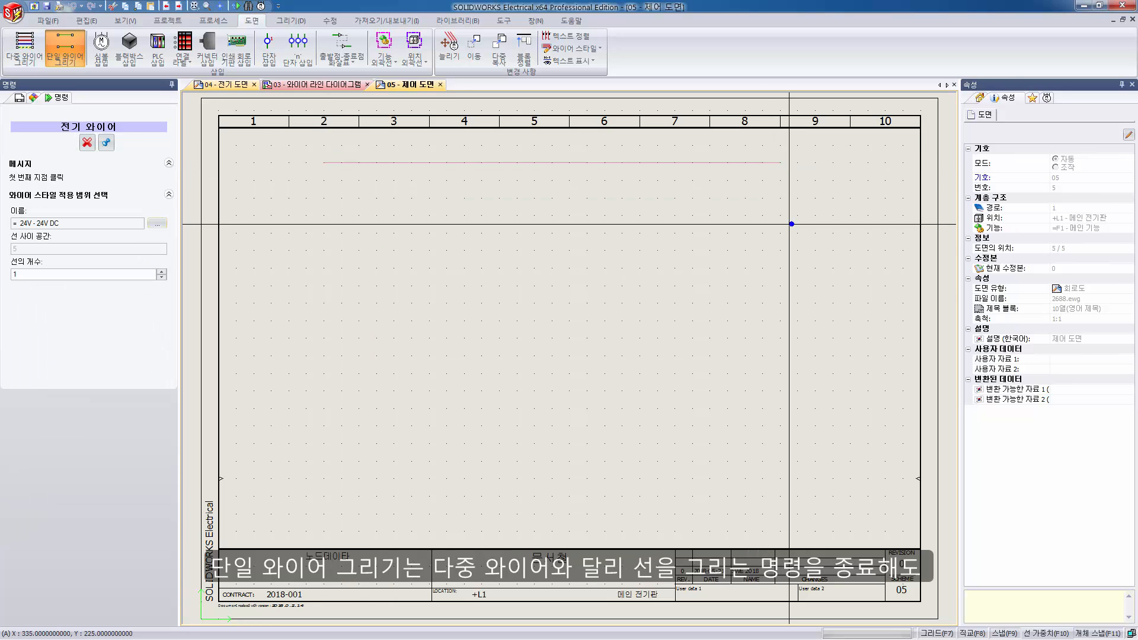
{"action": "left_click", "coordinate": [359, 162]}
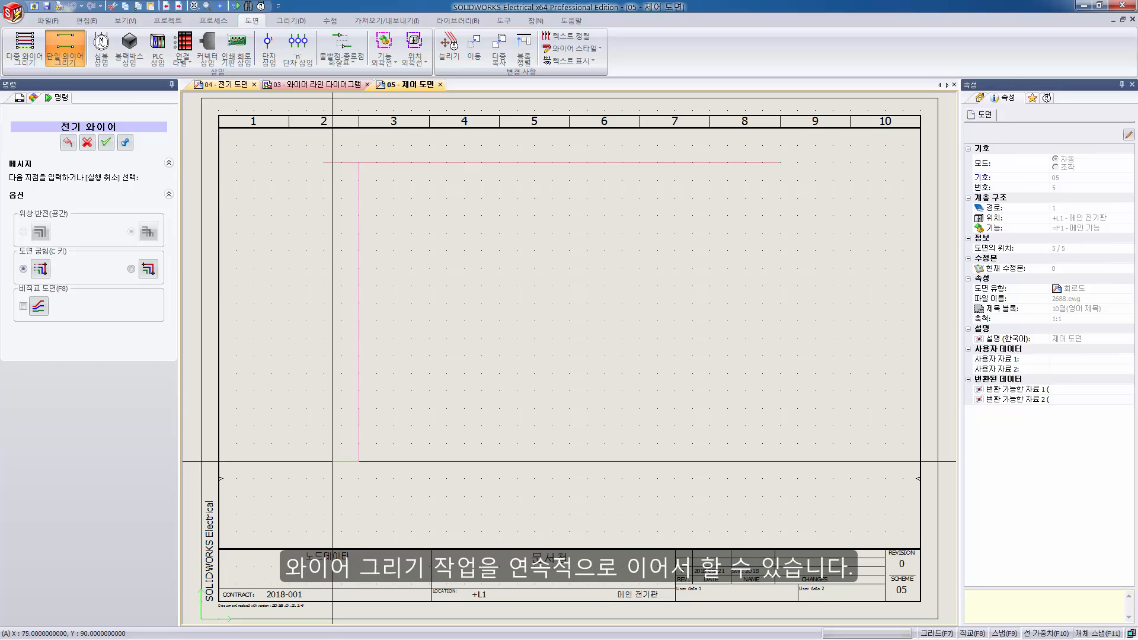
{"action": "left_click", "coordinate": [333, 461]}
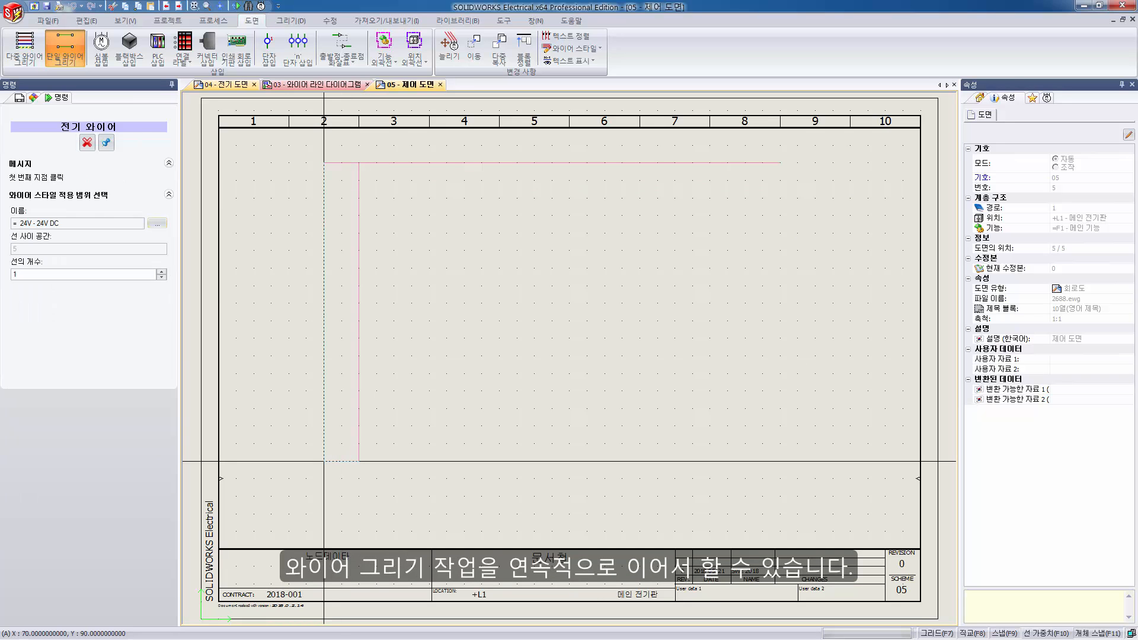
Draw a lower horizontal wire at Y 90 from X 70 to X 330, and join both horizontal wires with a vertical wire at X 310
{"action": "left_click", "coordinate": [324, 461]}
{"action": "left_click", "coordinate": [780, 462]}
{"action": "left_click", "coordinate": [745, 163]}
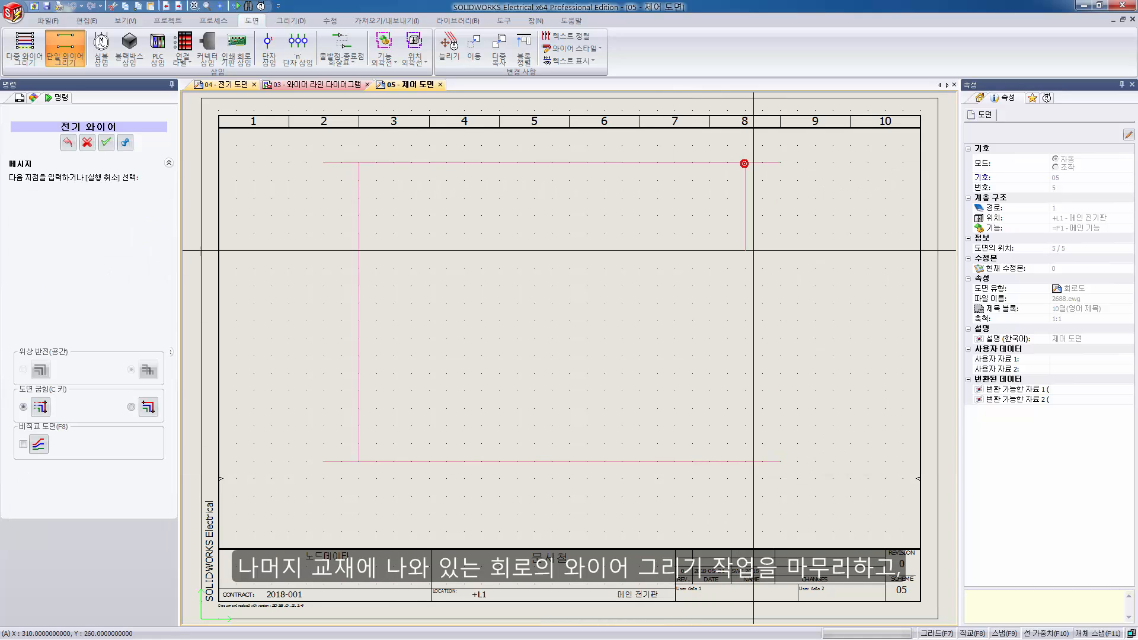
{"action": "left_click", "coordinate": [746, 462]}
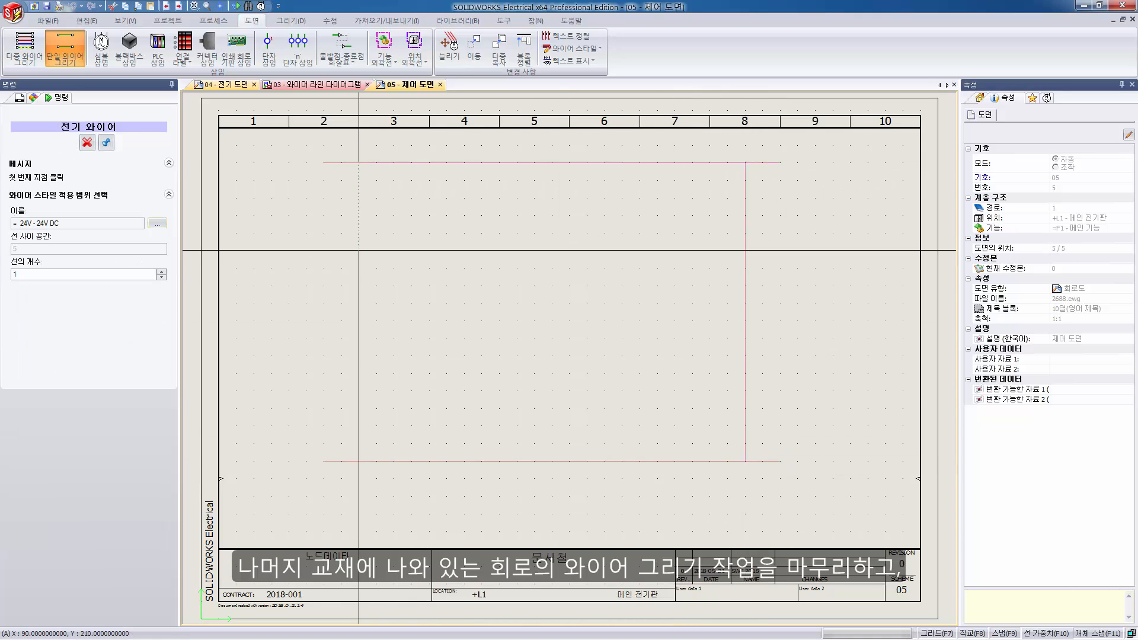
Bridge the two vertical wires horizontally at Y 210, and connect the bridge up to the upper wire with a vertical wire near X 200
{"action": "left_click", "coordinate": [549, 161]}
{"action": "left_click", "coordinate": [543, 250]}
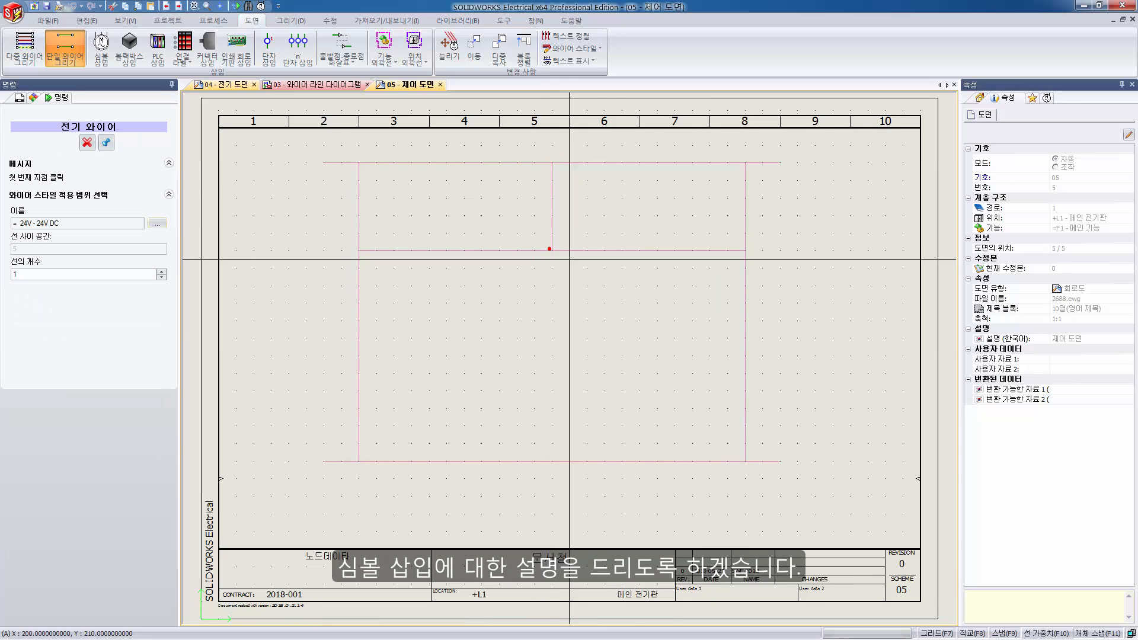
{"action": "left_click", "coordinate": [87, 143]}
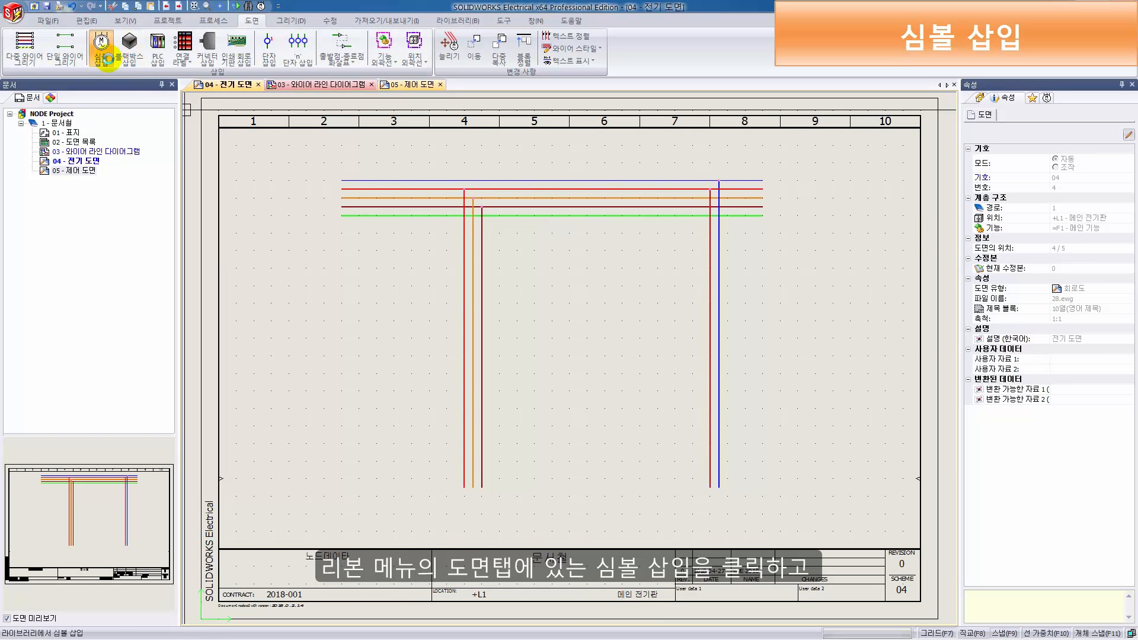
Start inserting a symbol on 04 - 전기 도면 and browse the 모터 class in the symbol selector
{"action": "left_click", "coordinate": [102, 53]}
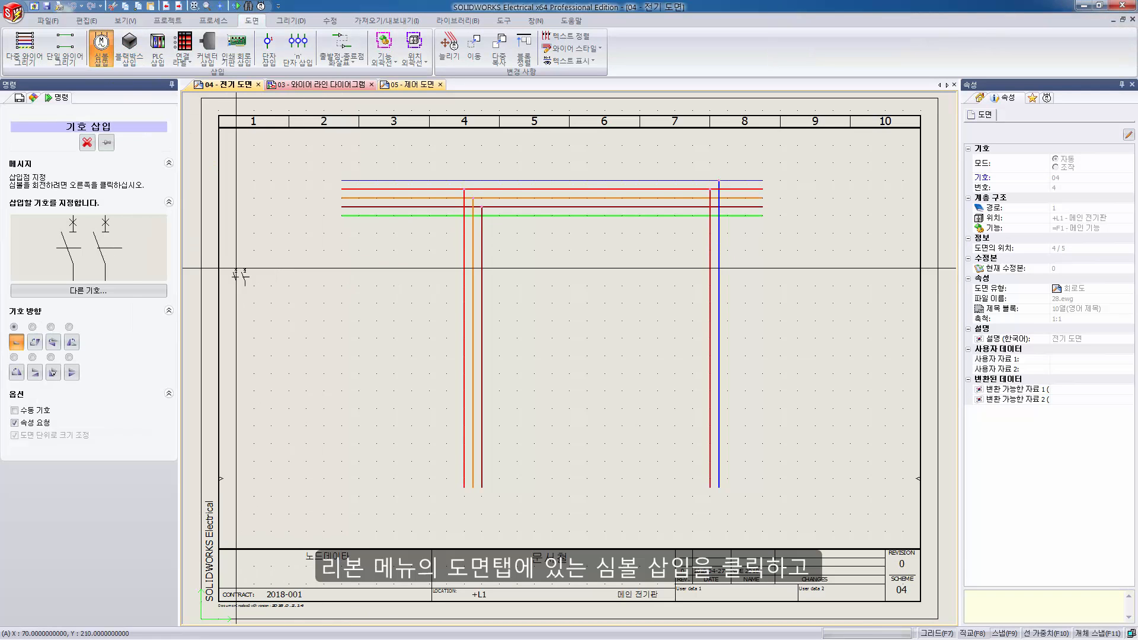
{"action": "left_click", "coordinate": [114, 290]}
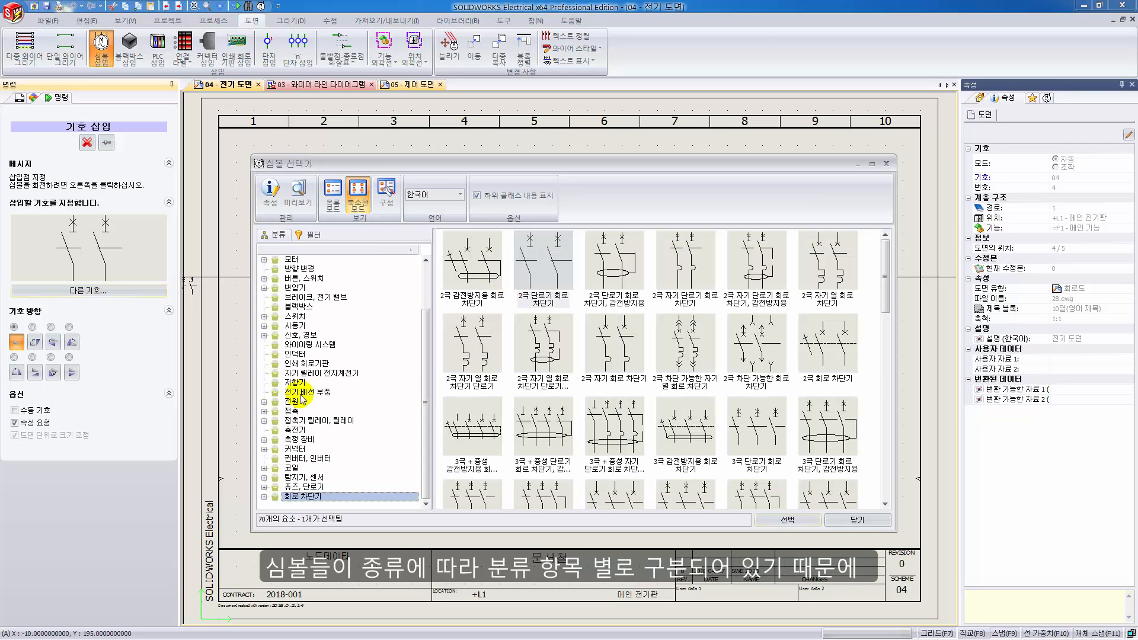
{"action": "left_click", "coordinate": [291, 259]}
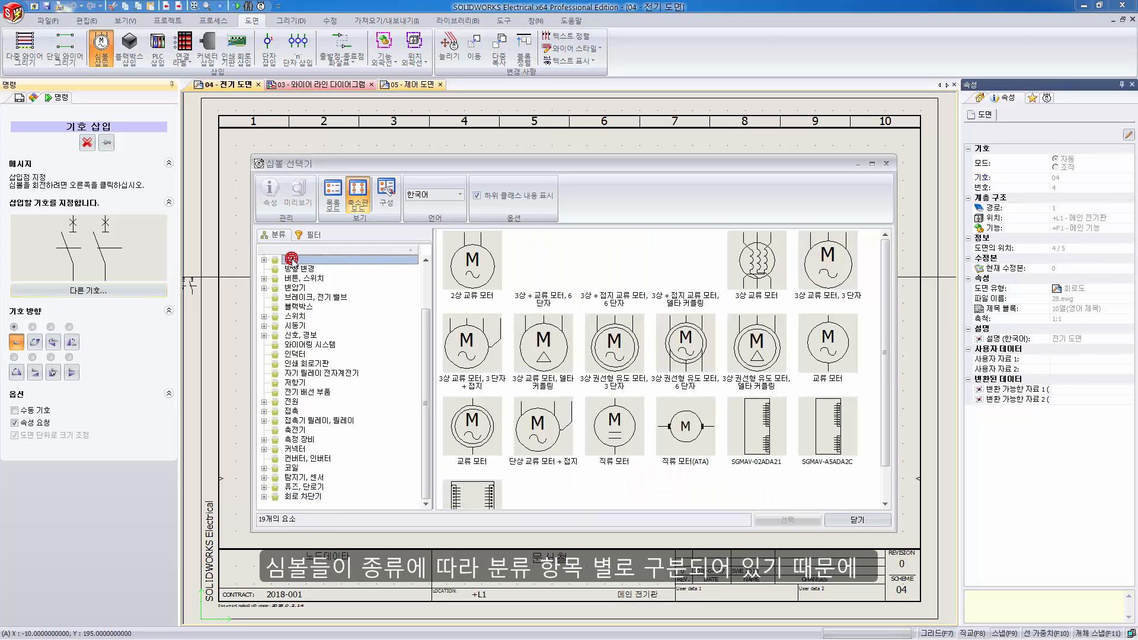
{"action": "scroll", "coordinate": [291, 288], "scroll_direction": "up", "scroll_amount": 2}
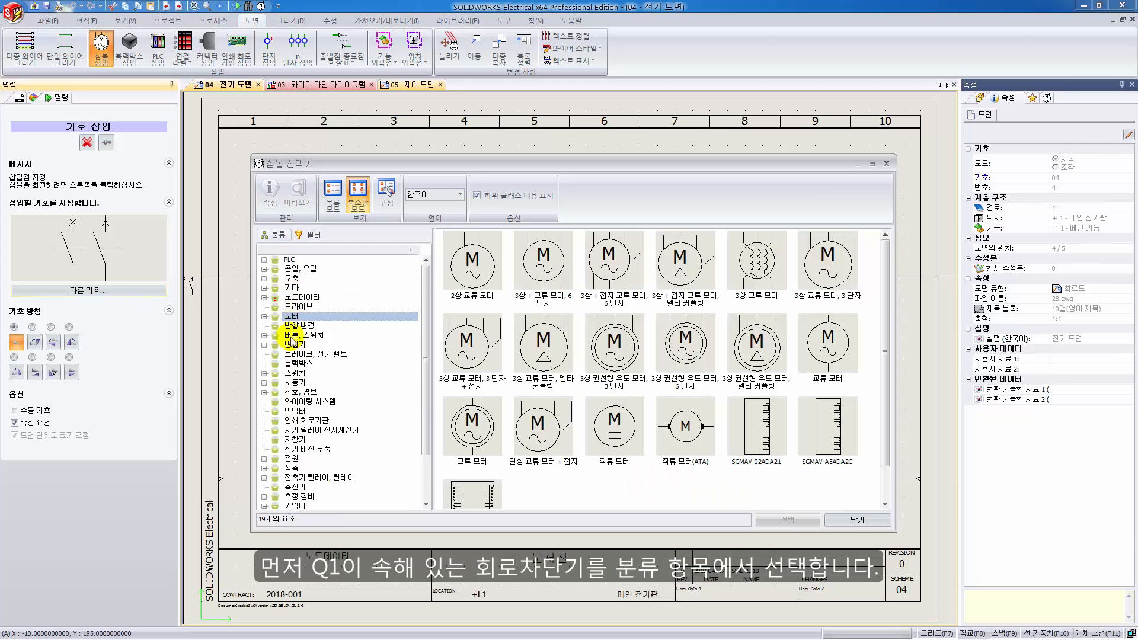
{"action": "scroll", "coordinate": [292, 350], "scroll_direction": "down", "scroll_amount": 2}
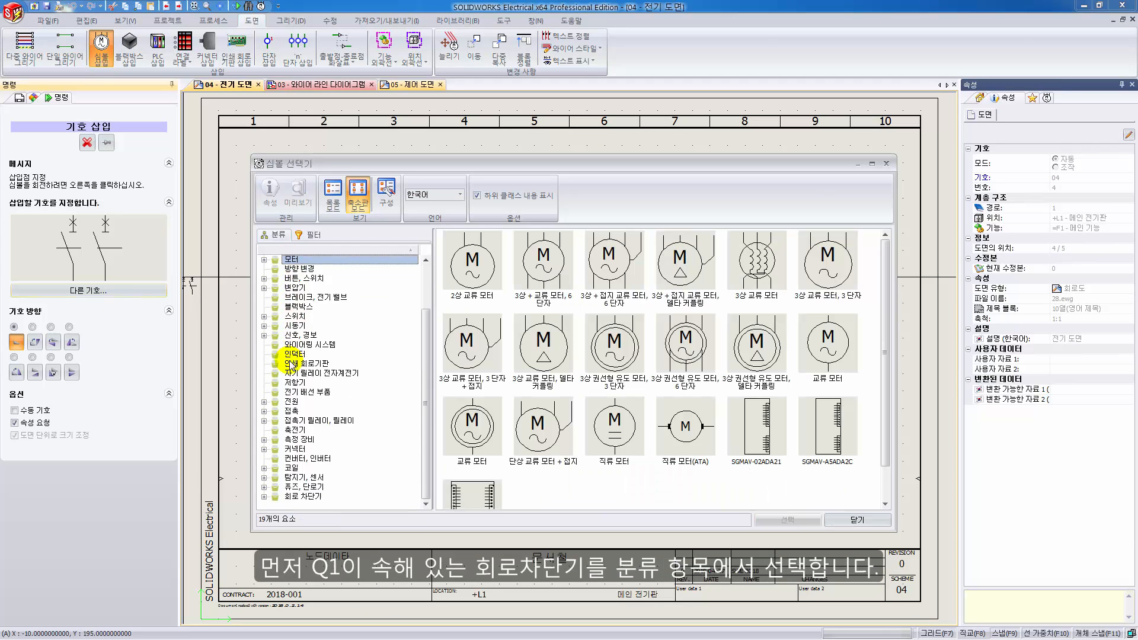
Choose the 4극 자기 열 회로 차단기 symbol from the 회로 차단기 class for insertion
{"action": "left_click", "coordinate": [298, 498]}
{"action": "scroll", "coordinate": [711, 450], "scroll_direction": "down", "scroll_amount": 4}
{"action": "left_click", "coordinate": [752, 448]}
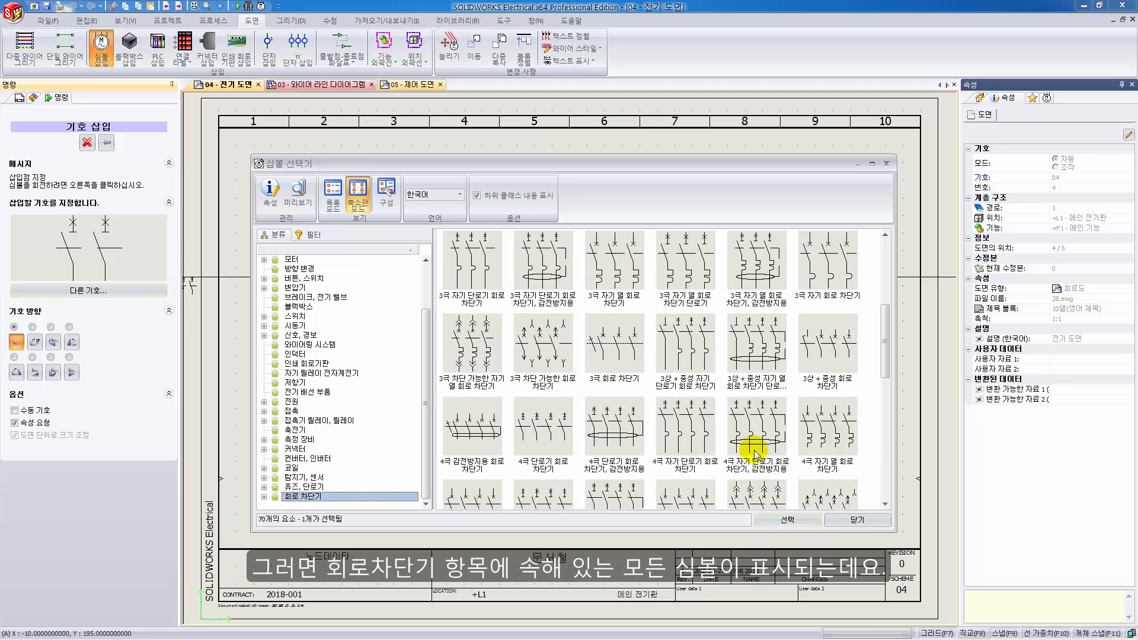
{"action": "scroll", "coordinate": [564, 437], "scroll_direction": "down", "scroll_amount": 1}
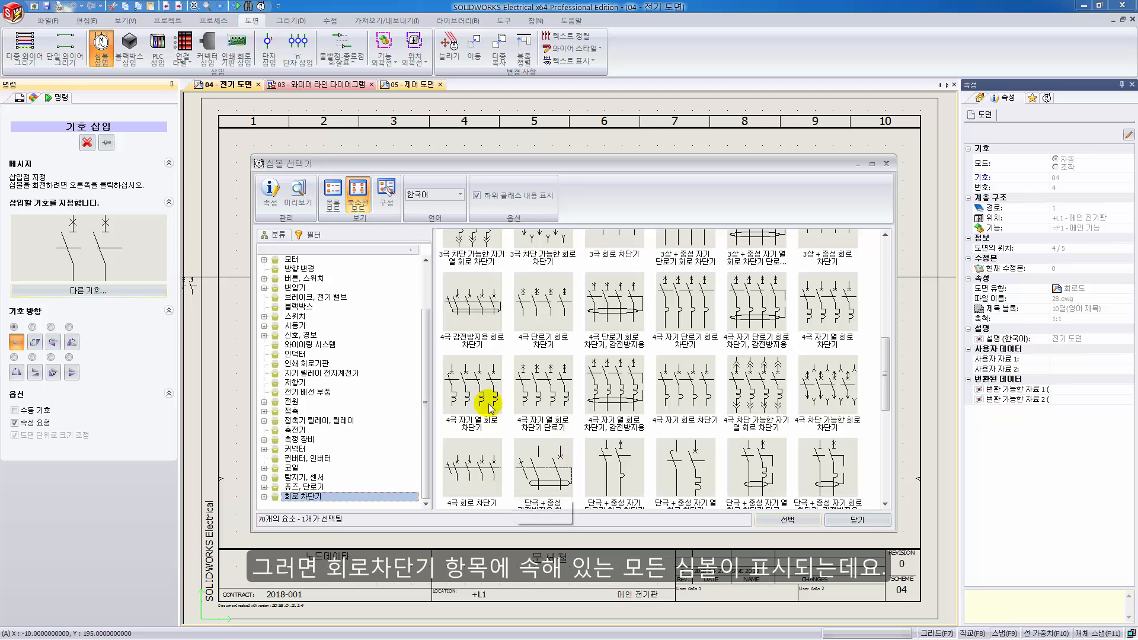
{"action": "left_click", "coordinate": [474, 393]}
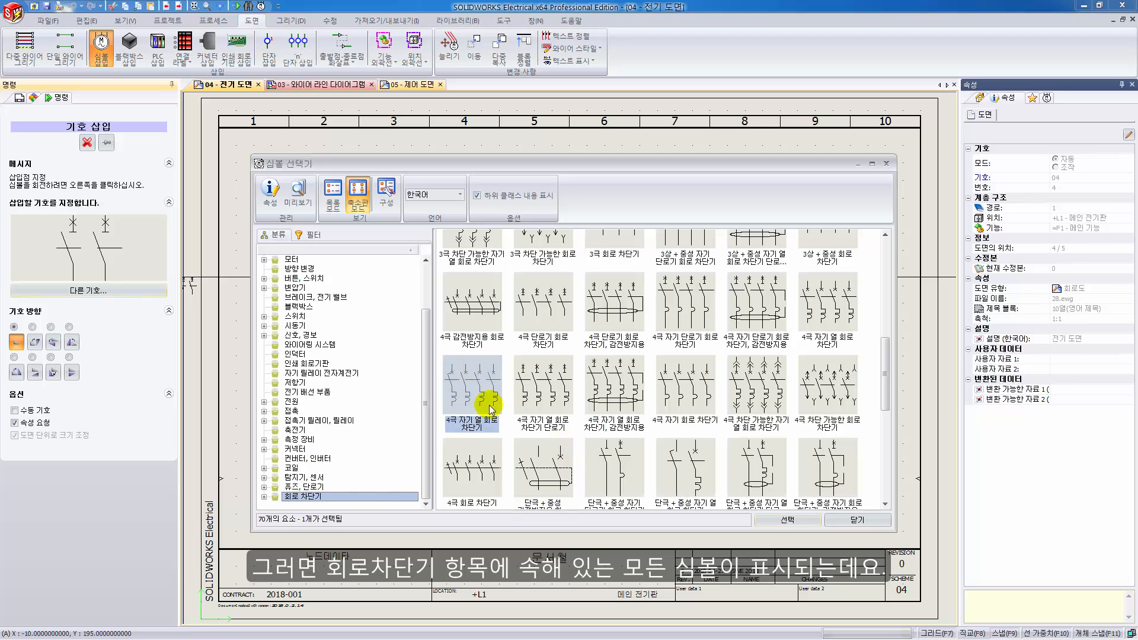
{"action": "left_click", "coordinate": [797, 520]}
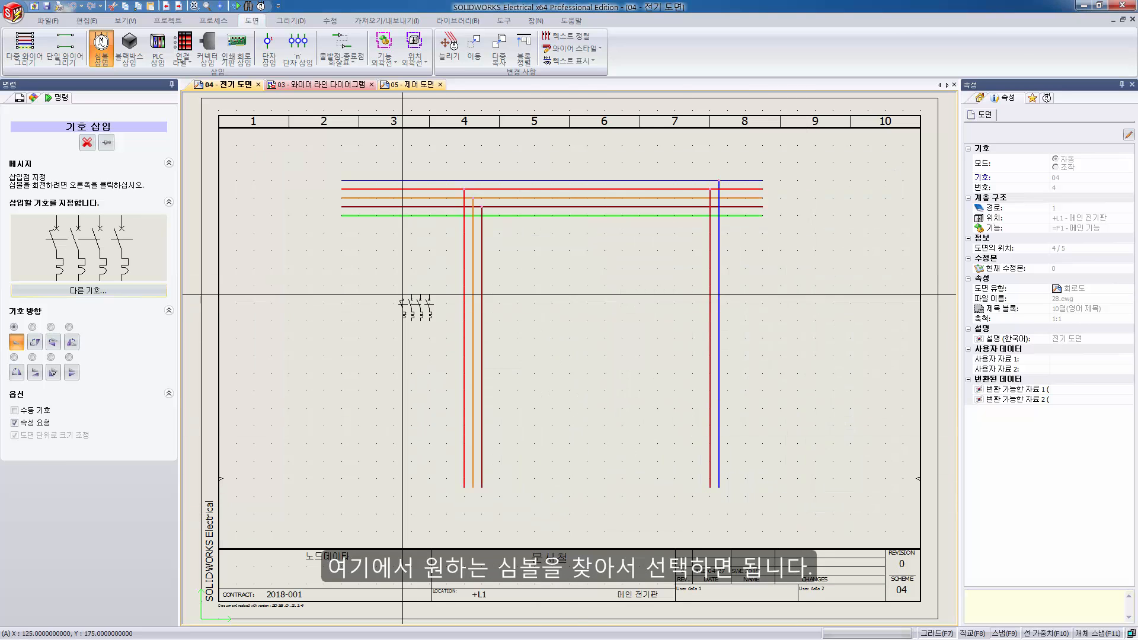
Cycle the four-pole breaker symbol through its orientations, including the 180-degree rotation, and return it to the unrotated orientation
{"action": "right_click", "coordinate": [385, 233]}
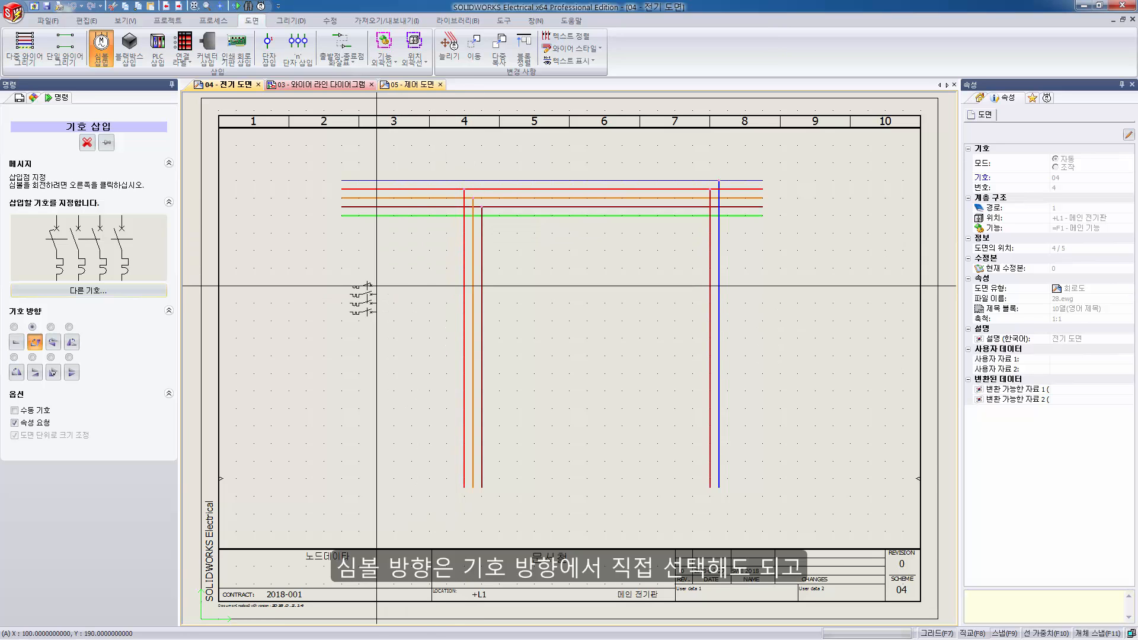
{"action": "left_click", "coordinate": [53, 345]}
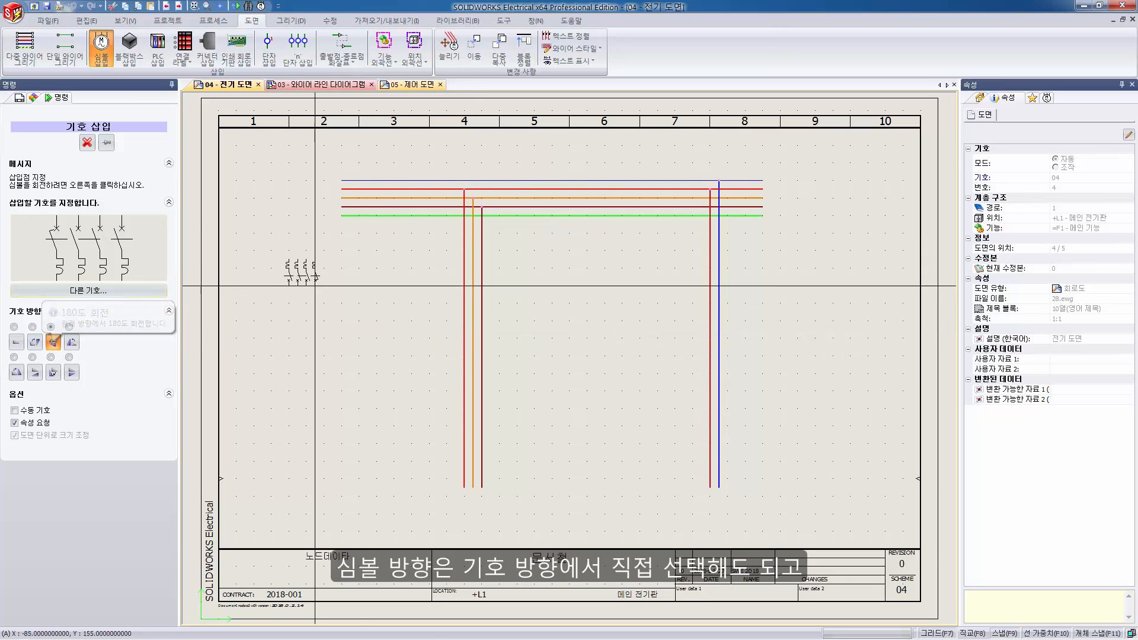
{"action": "left_click", "coordinate": [70, 343]}
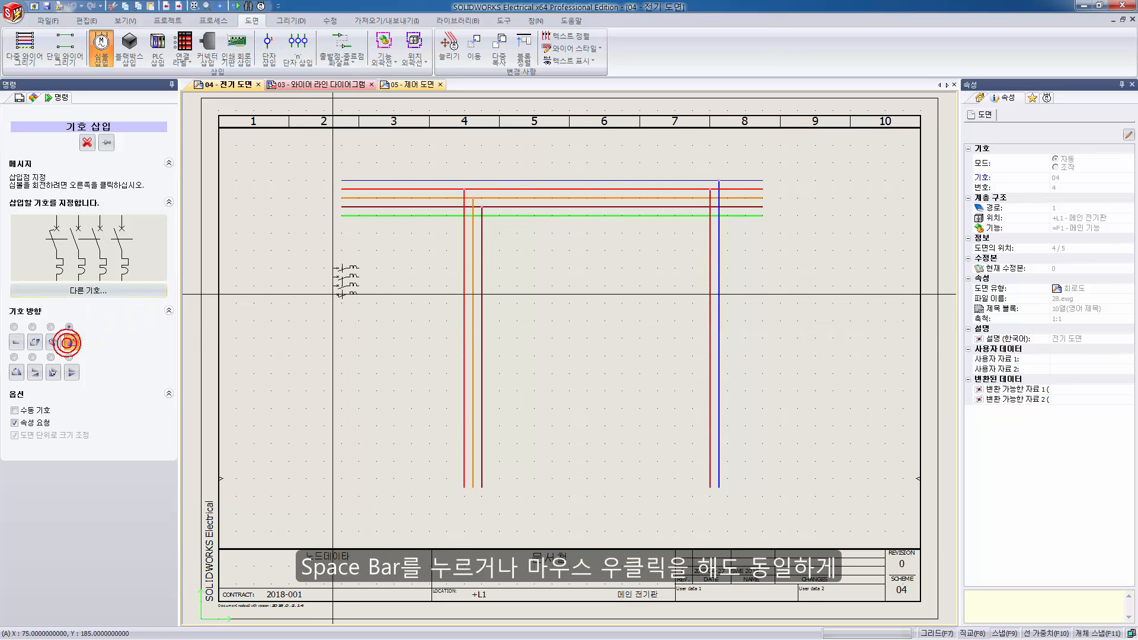
{"action": "key", "text": "space"}
{"action": "key", "text": "space"}
{"action": "key", "text": "space"}
{"action": "key", "text": "space"}
{"action": "key", "text": "space"}
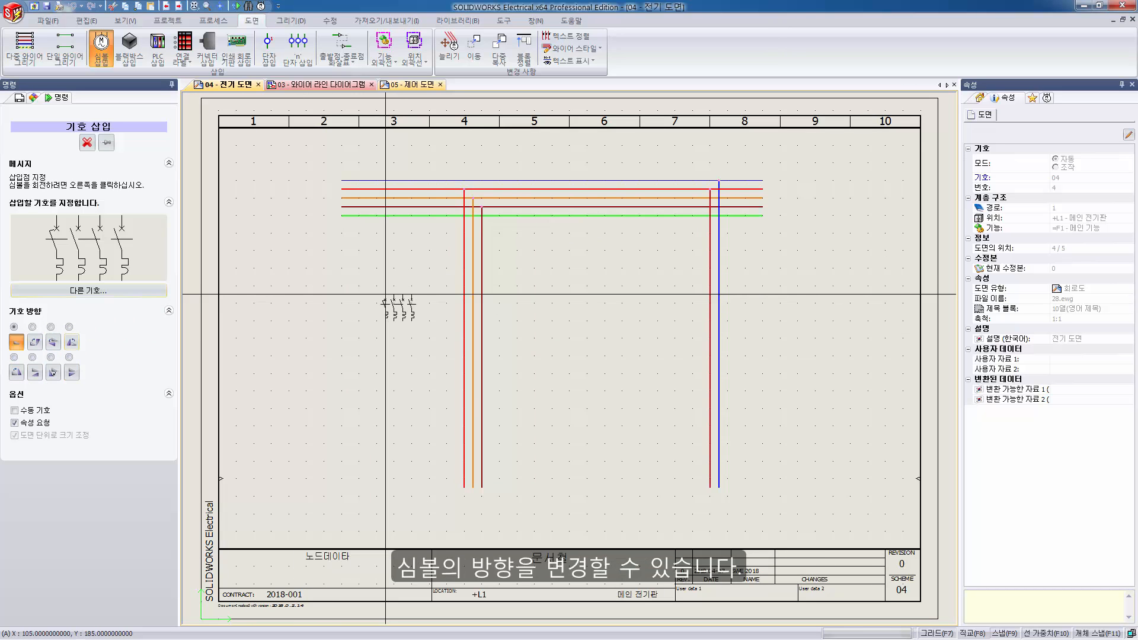
Cycle the four-pole breaker symbol through its orientations and place it across the four upper horizontal wires at X 100, Y 235
{"action": "key", "text": "space"}
{"action": "key", "text": "space"}
{"action": "key", "text": "space"}
{"action": "key", "text": "space"}
{"action": "key", "text": "space"}
{"action": "key", "text": "space"}
{"action": "key", "text": "space"}
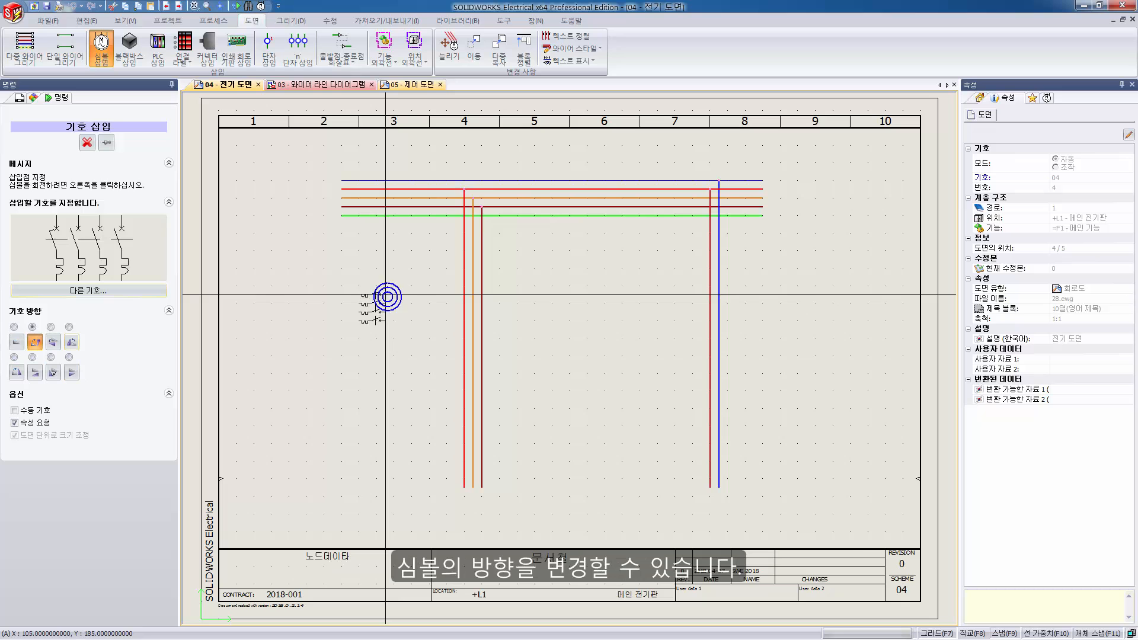
{"action": "key", "text": "space"}
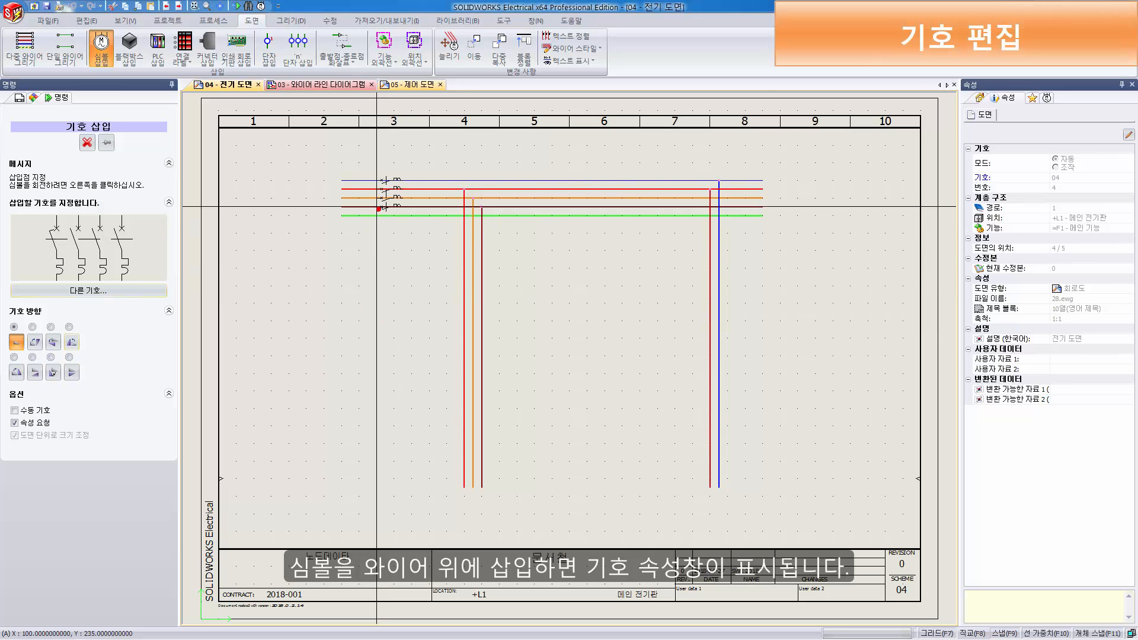
{"action": "left_click", "coordinate": [380, 208]}
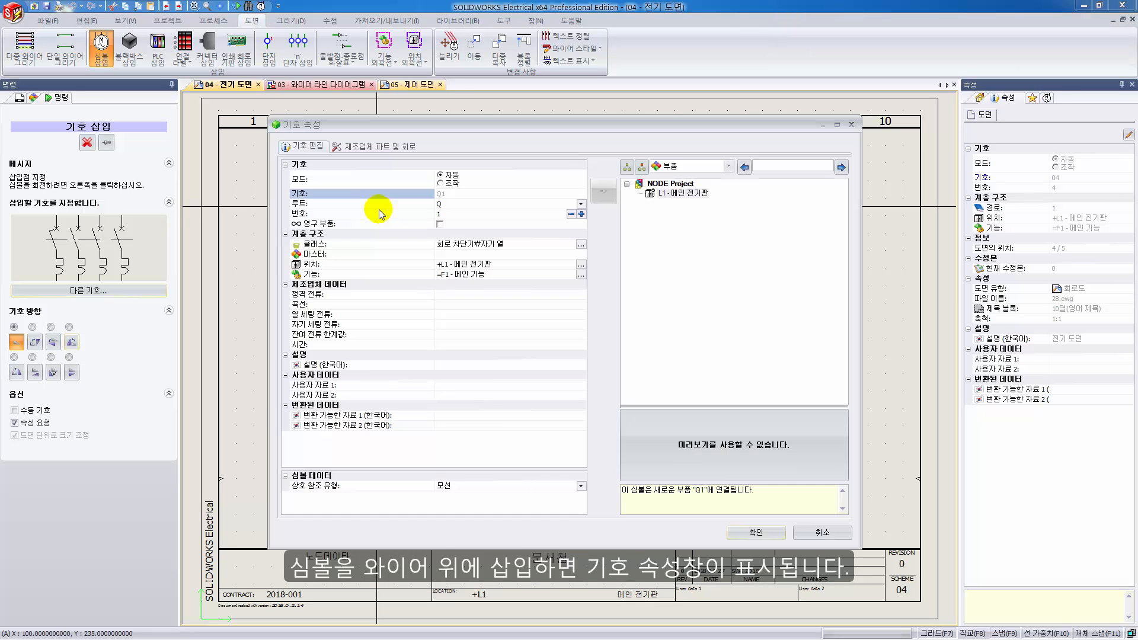
Inspect the breaker's root and number fields, switch its mark mode to 조작 to check the editable mark, and return it to 자동
{"action": "left_click", "coordinate": [446, 205]}
{"action": "left_click", "coordinate": [445, 215]}
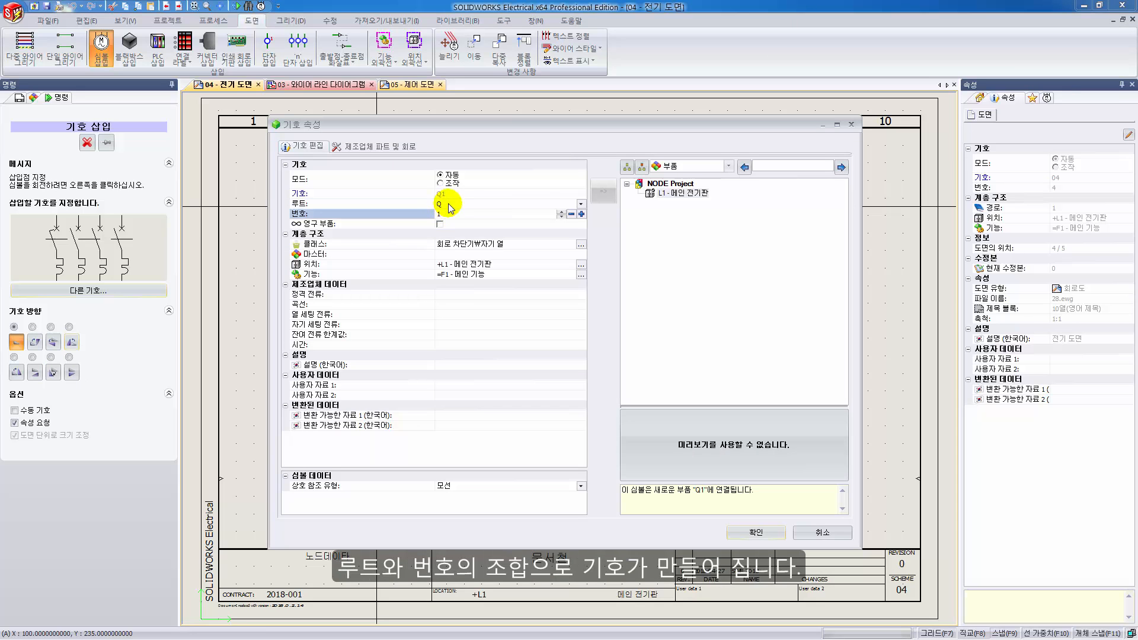
{"action": "left_click", "coordinate": [454, 195]}
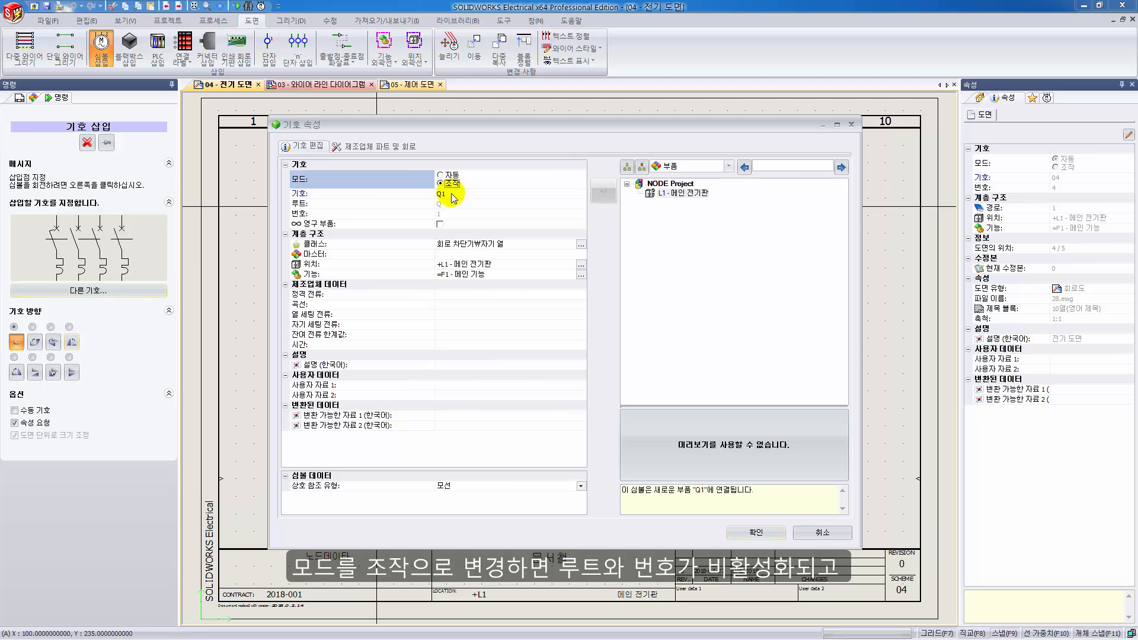
{"action": "left_click", "coordinate": [447, 186]}
{"action": "left_click", "coordinate": [458, 196]}
{"action": "left_click", "coordinate": [467, 195]}
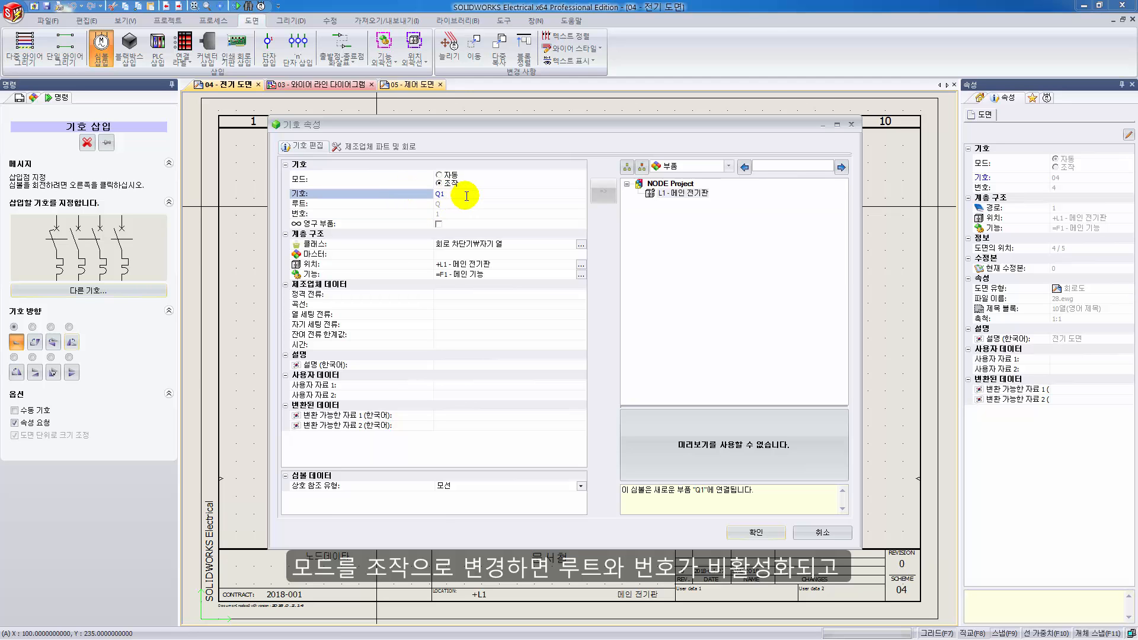
{"action": "left_click", "coordinate": [446, 176]}
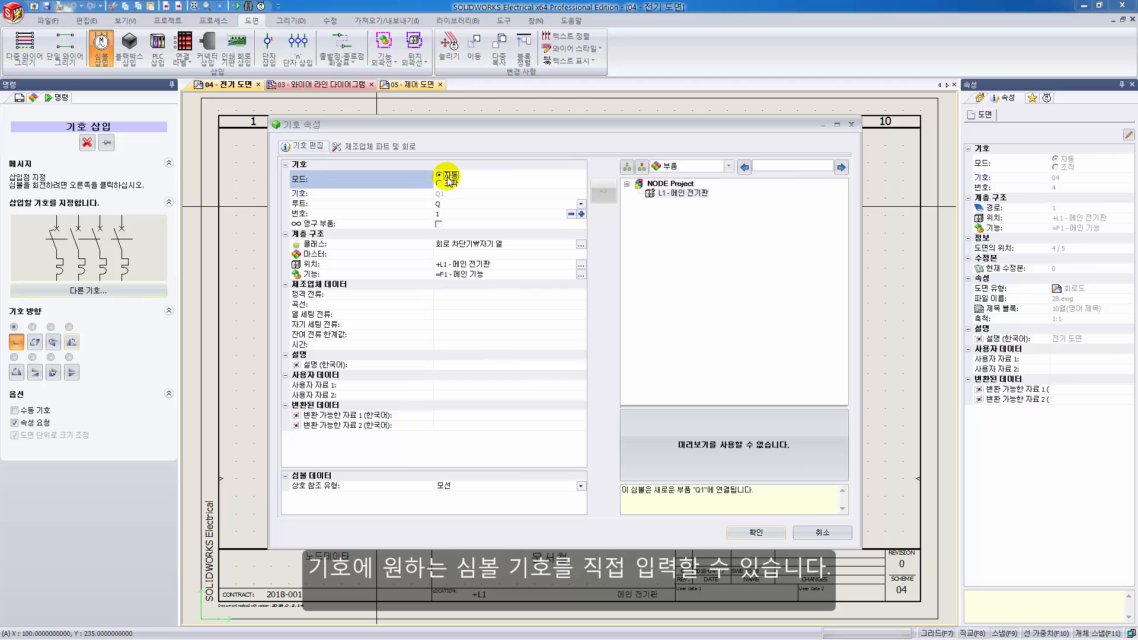
Search for the breaker's manufacturer part by the reference fragment 65, keeping the Legrand filter
{"action": "left_click", "coordinate": [375, 148]}
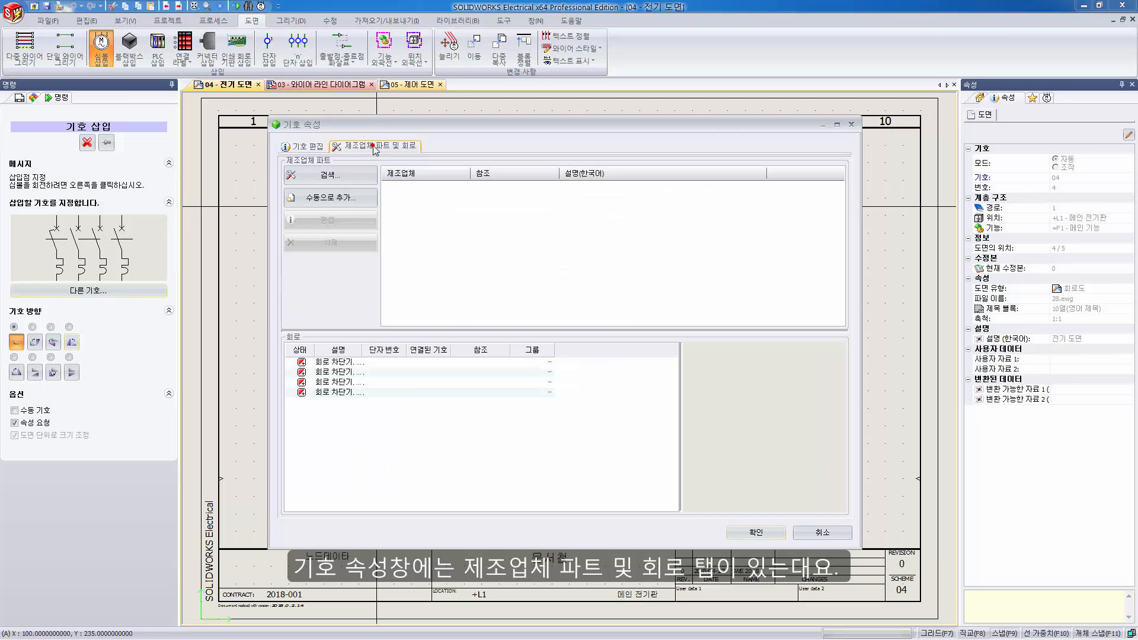
{"action": "left_click", "coordinate": [341, 178]}
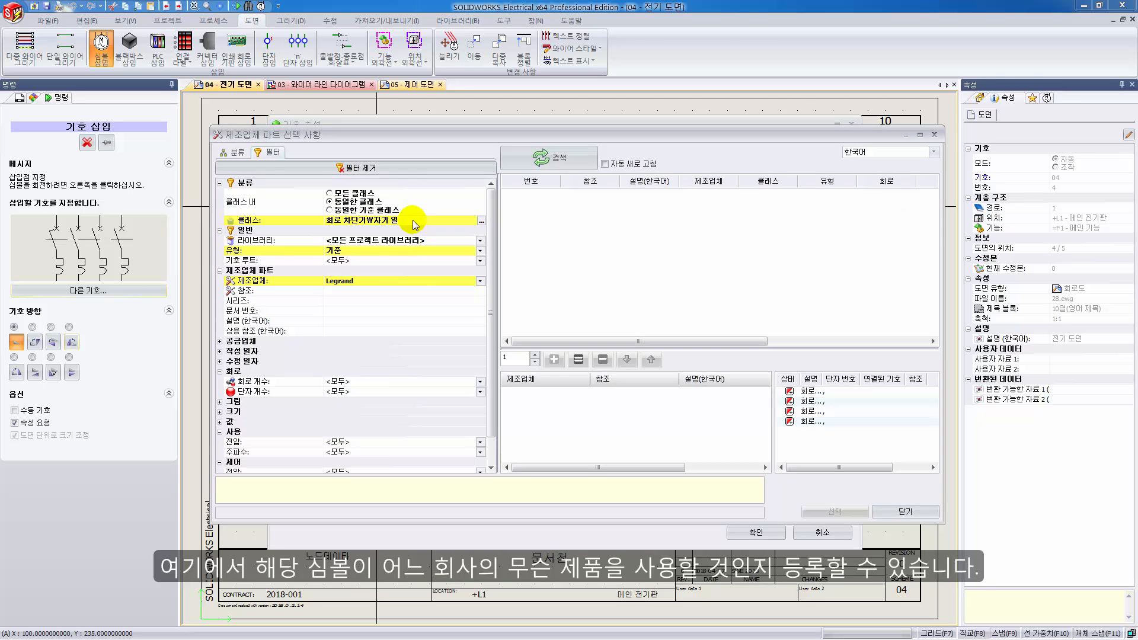
{"action": "left_click", "coordinate": [362, 295]}
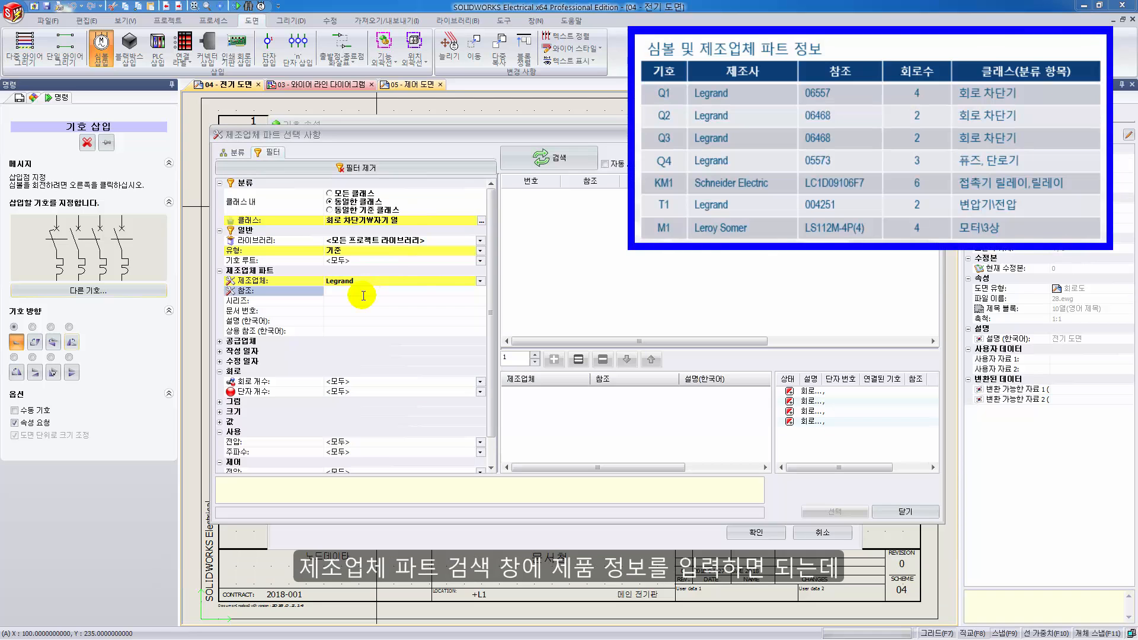
{"action": "type", "text": "65"}
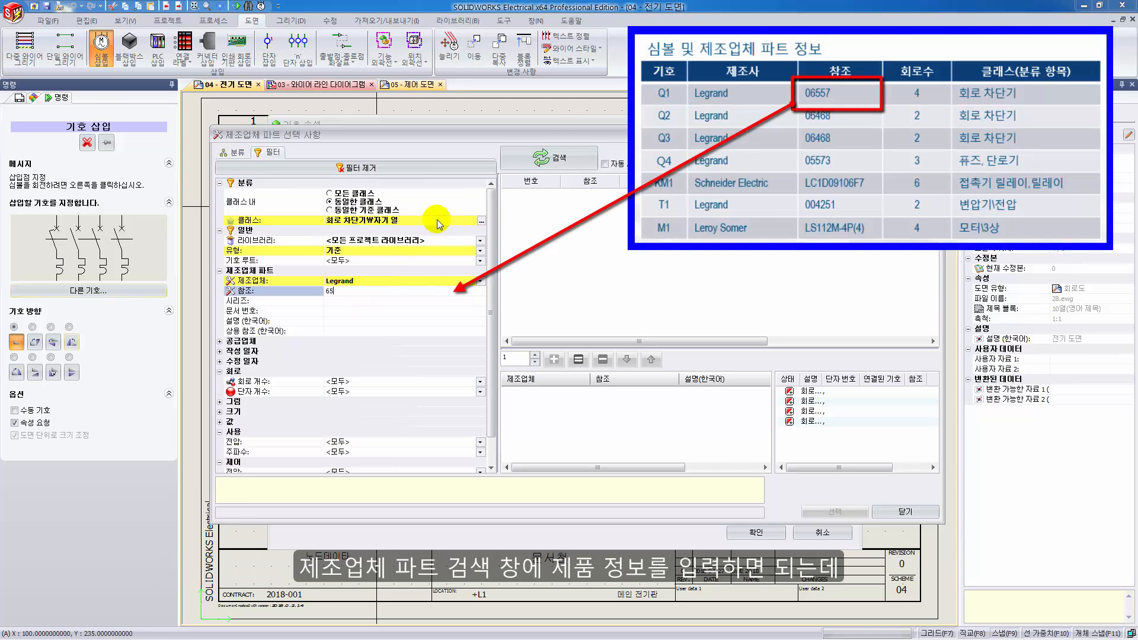
{"action": "left_click", "coordinate": [560, 154]}
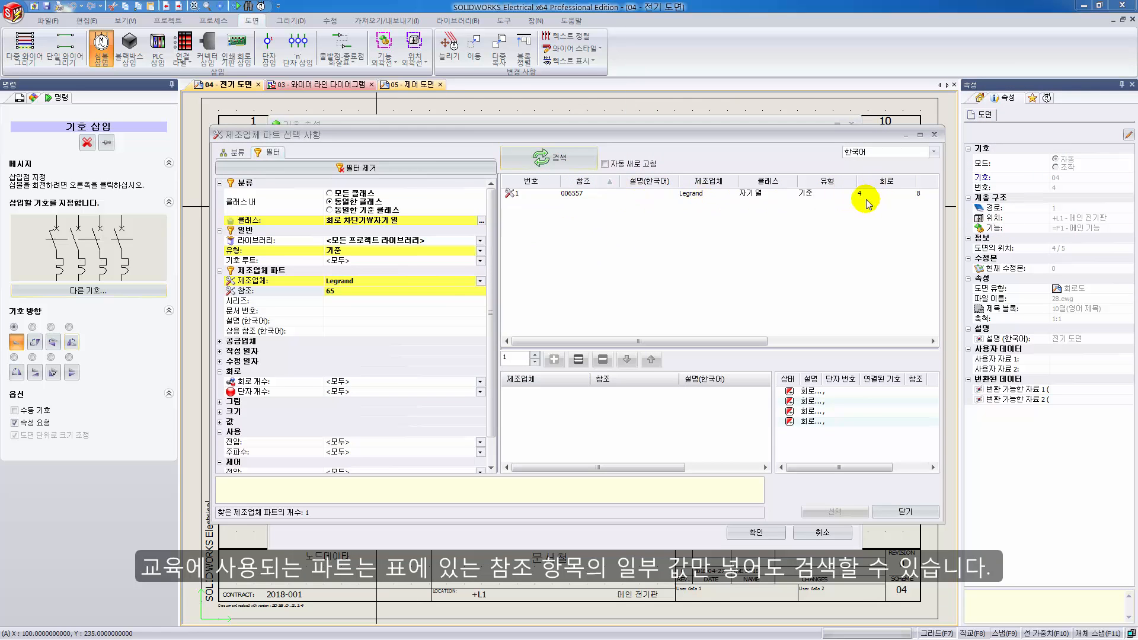
Widen the circuit description column, assign Legrand part 006557 to the breaker, and confirm the symbol properties
{"action": "left_click_drag", "start_coordinate": [823, 377], "coordinate": [896, 374]}
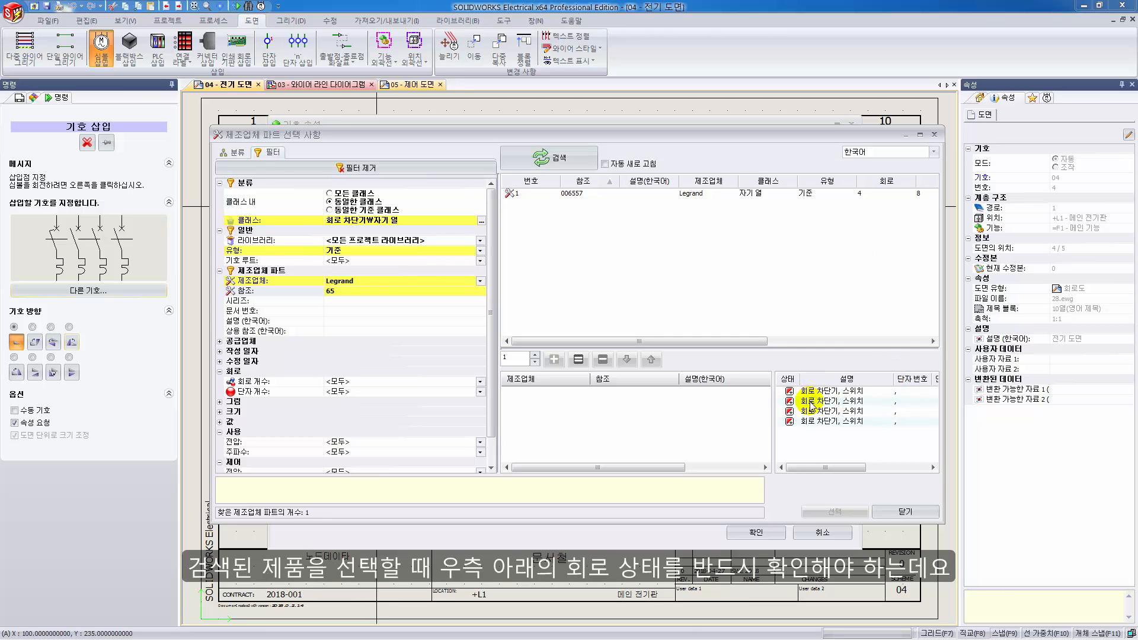
{"action": "left_click", "coordinate": [566, 196]}
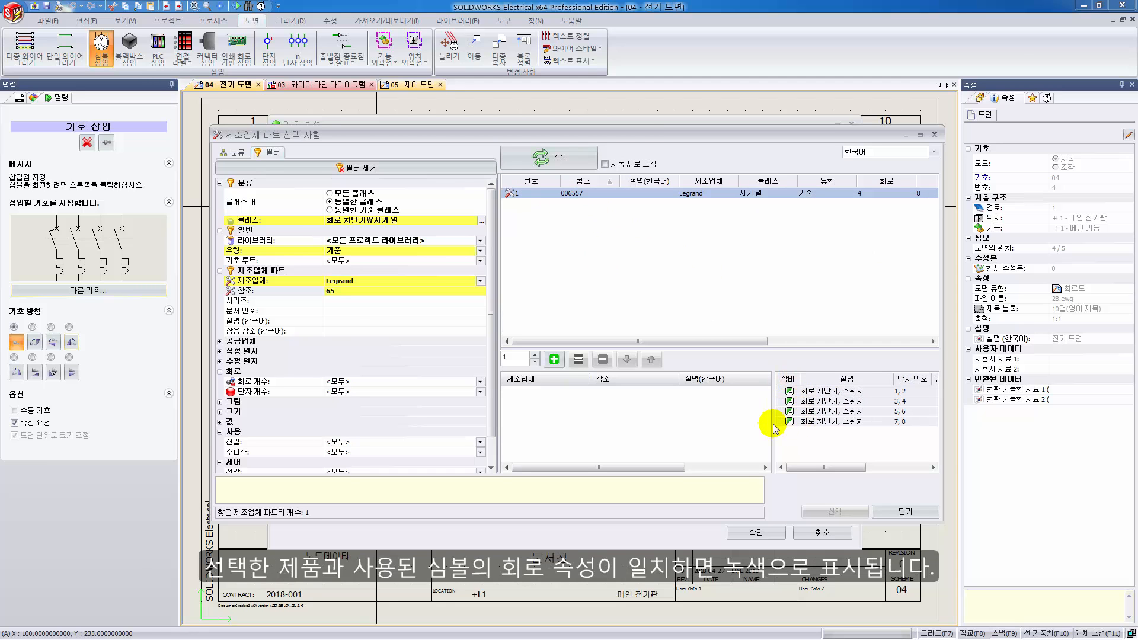
{"action": "left_click", "coordinate": [555, 360]}
{"action": "left_click", "coordinate": [837, 513]}
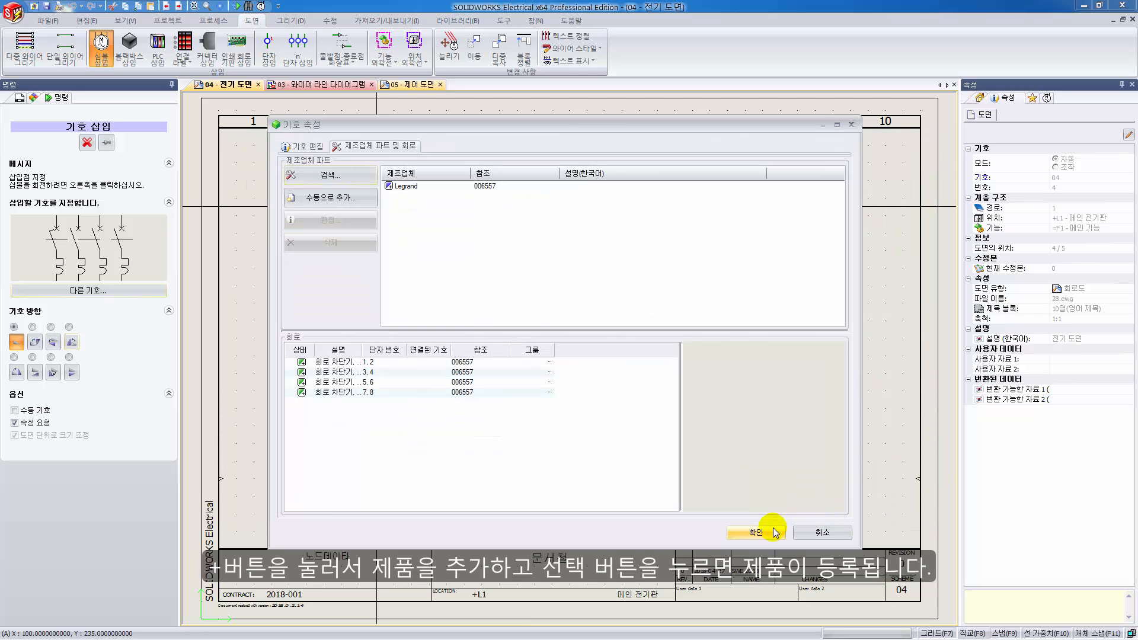
{"action": "left_click", "coordinate": [770, 533]}
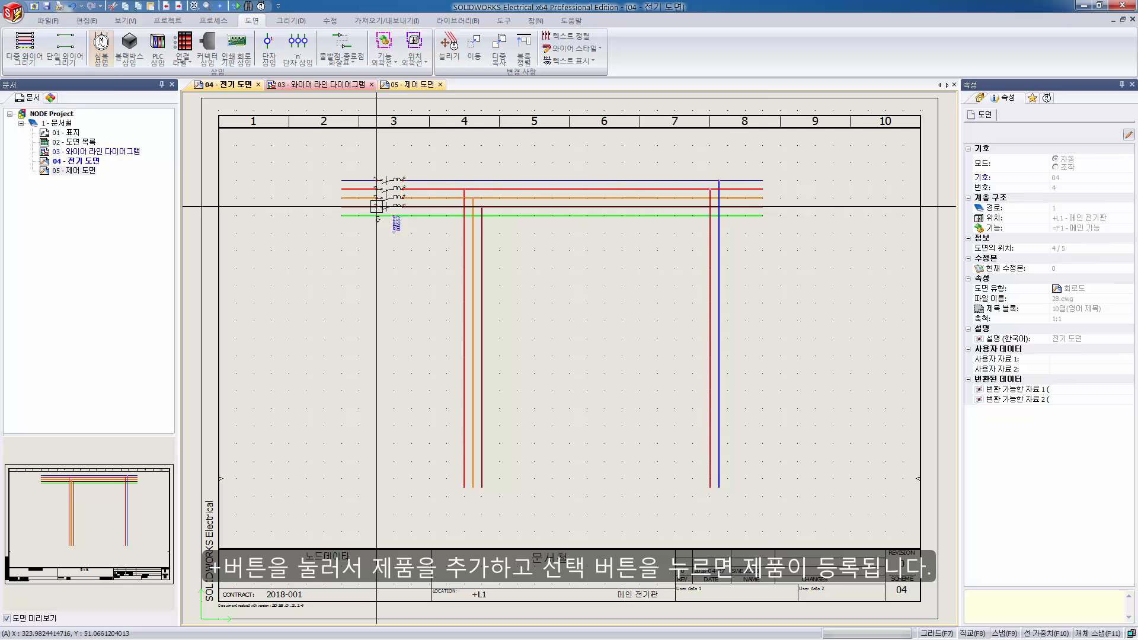
Check the placed breaker, and choose the 3극 퓨즈 단로기 symbol from the 퓨즈, 단로기 class as the next symbol to insert
{"action": "scroll", "coordinate": [393, 269], "scroll_direction": "up", "scroll_amount": 3}
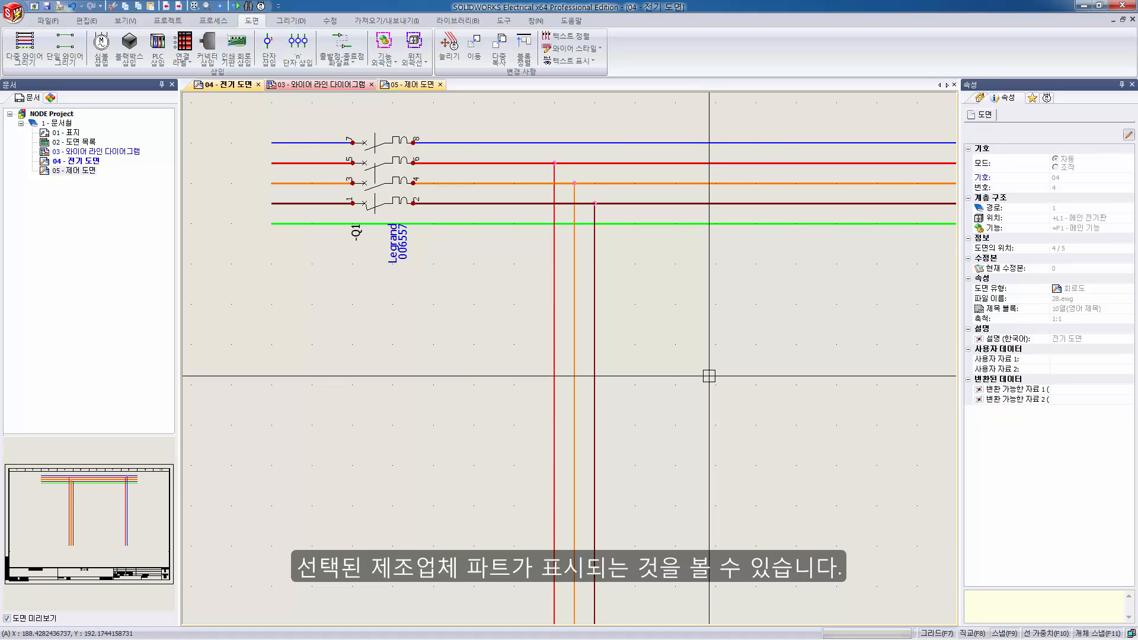
{"action": "middle_click", "coordinate": [725, 402]}
{"action": "middle_click", "coordinate": [725, 402]}
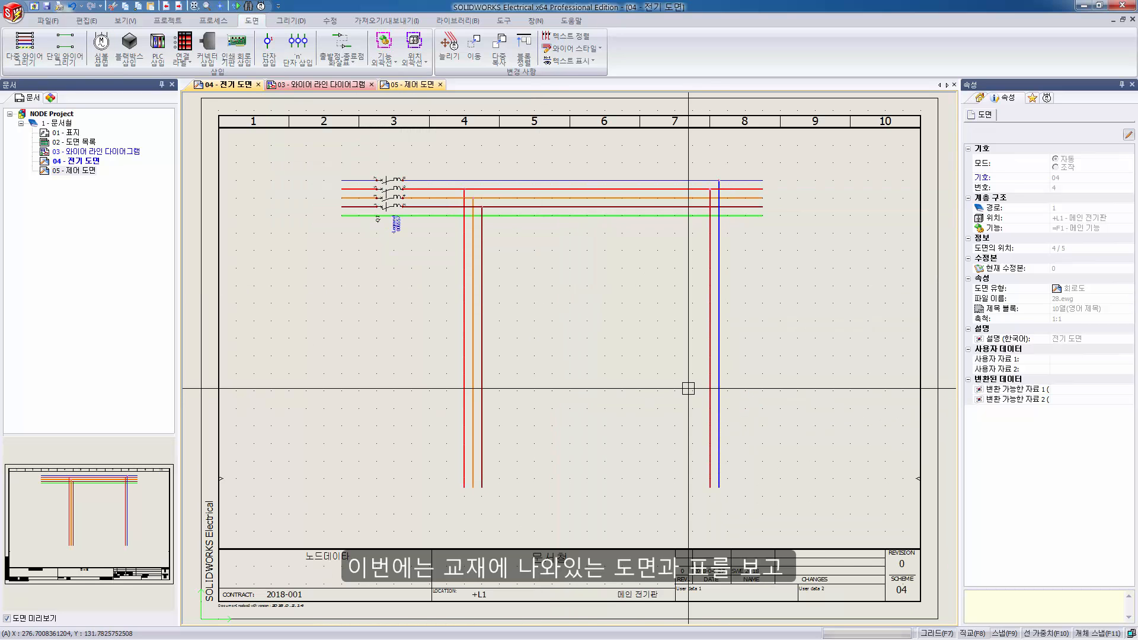
{"action": "left_click", "coordinate": [102, 48]}
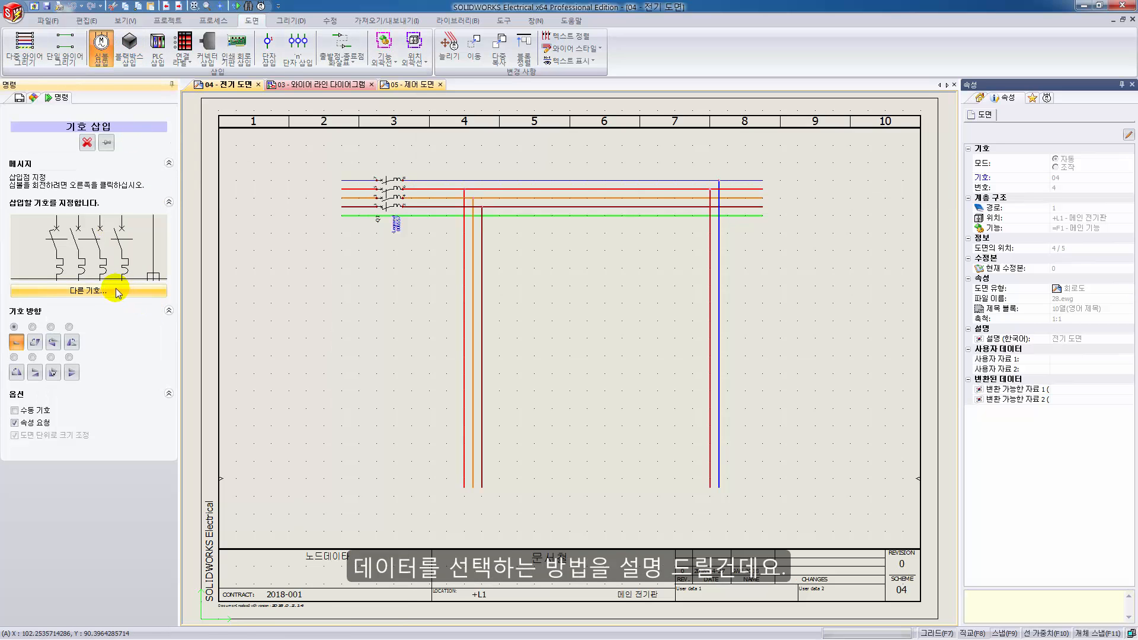
{"action": "left_click", "coordinate": [116, 290]}
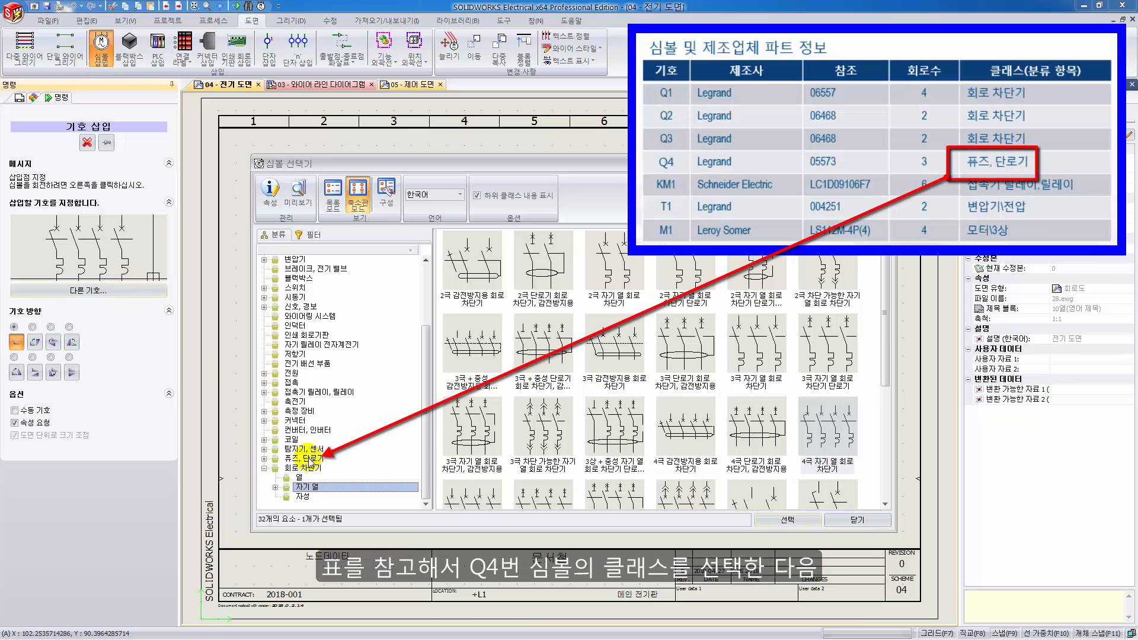
{"action": "left_click", "coordinate": [307, 459]}
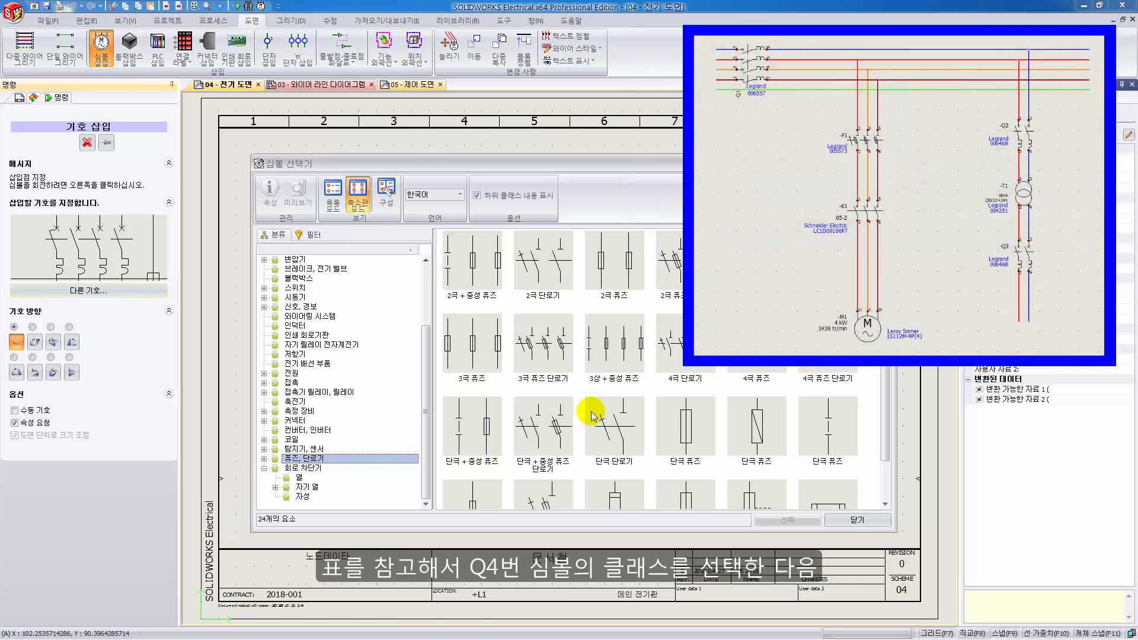
{"action": "left_click", "coordinate": [552, 353]}
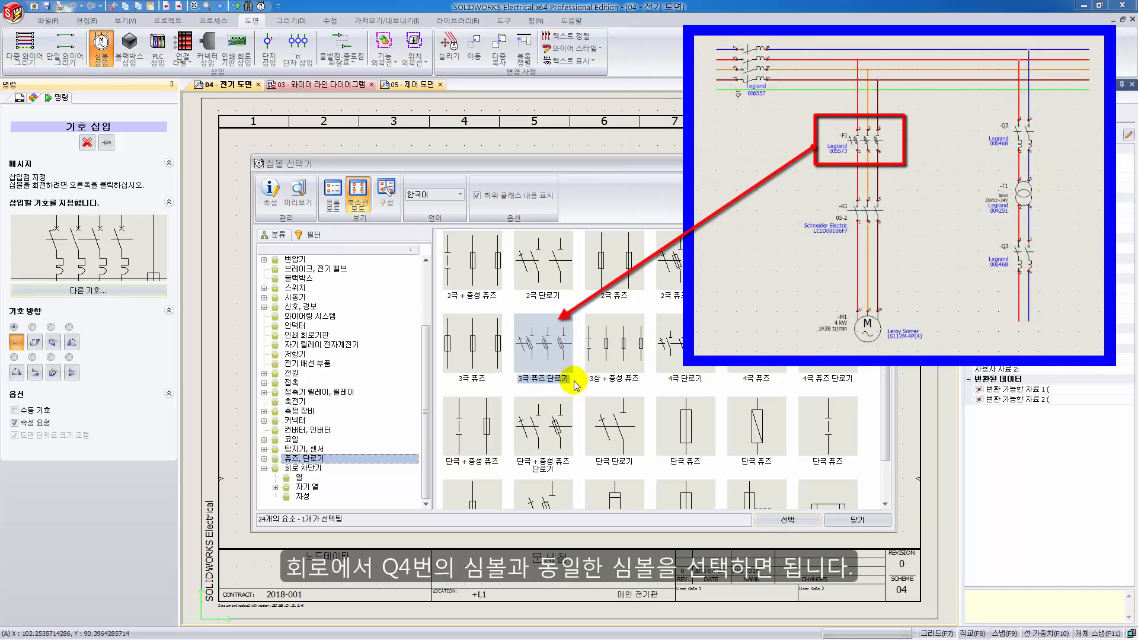
{"action": "left_click", "coordinate": [794, 520]}
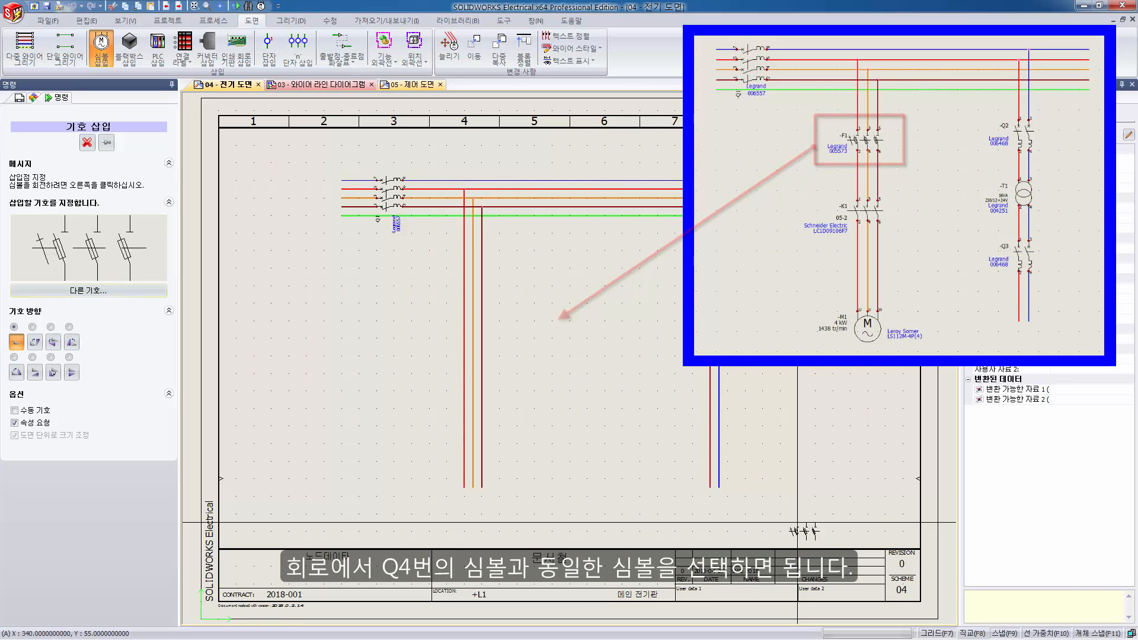
Place the fuse disconnector on the three vertical wires at X 150, Y 205, and set its root to Q and number to 4
{"action": "left_click", "coordinate": [464, 259]}
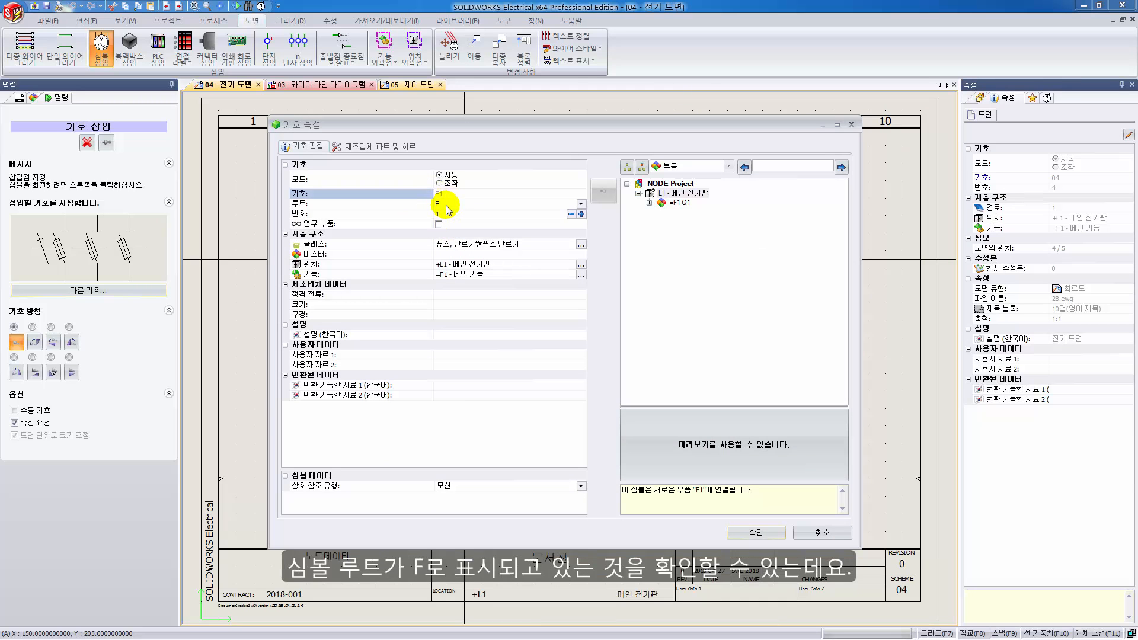
{"action": "left_click", "coordinate": [446, 204]}
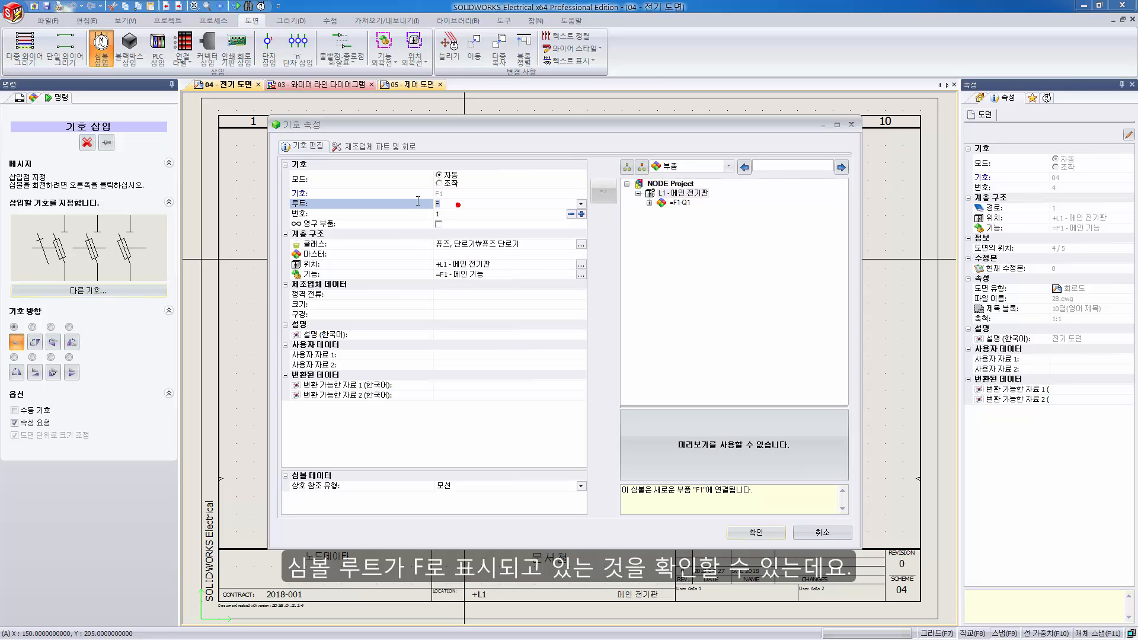
{"action": "type", "text": "Q"}
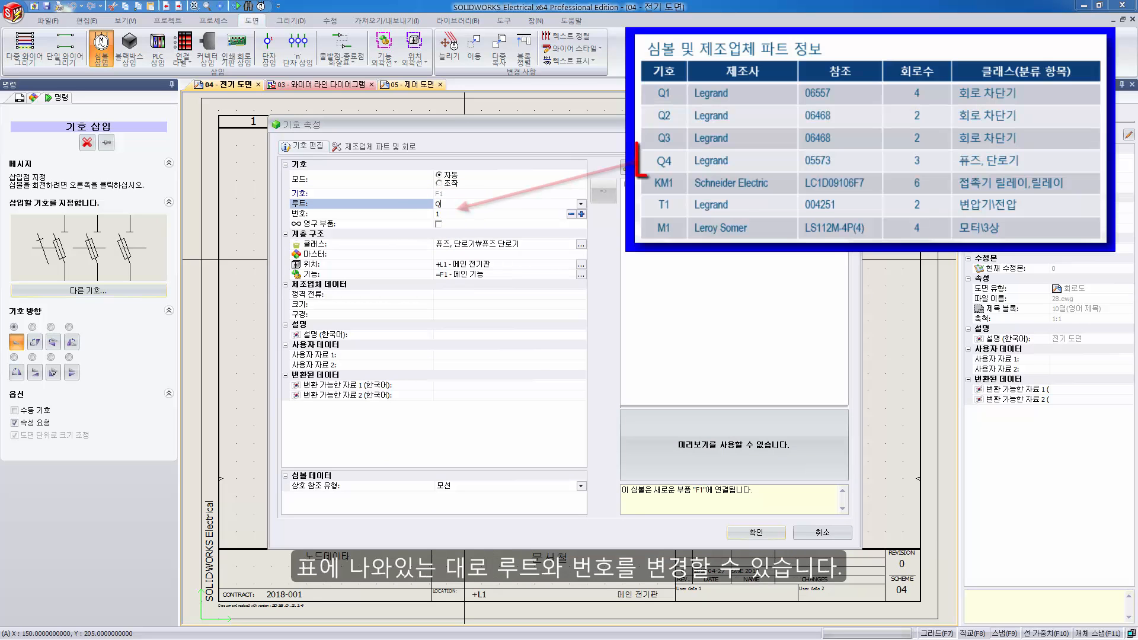
{"action": "left_click", "coordinate": [382, 214]}
{"action": "type", "text": "4"}
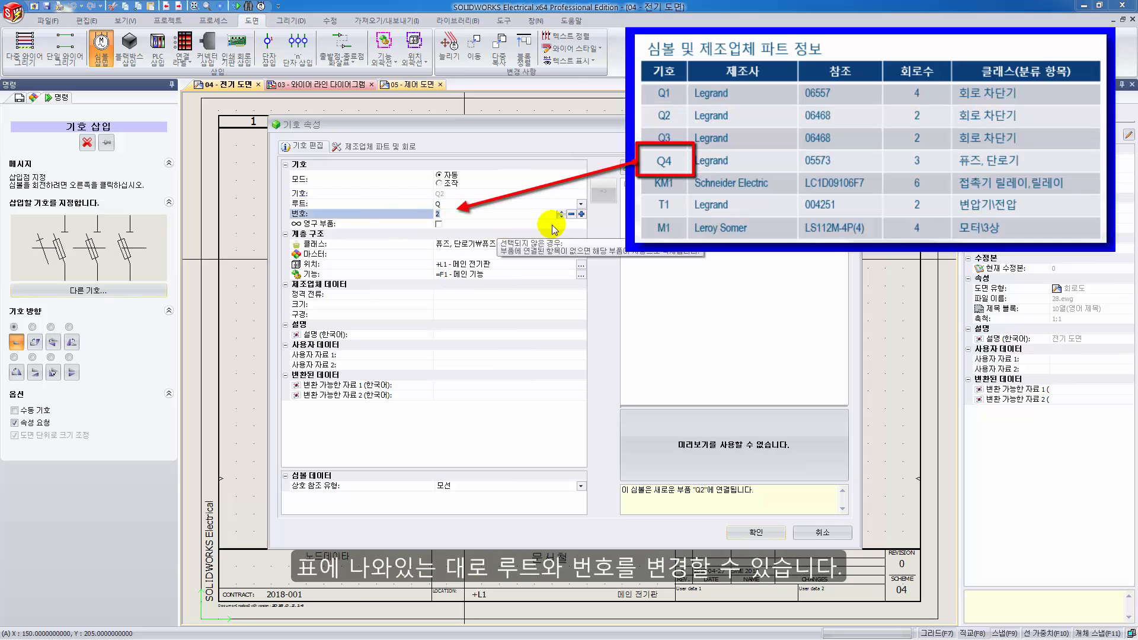
{"action": "left_click", "coordinate": [469, 297]}
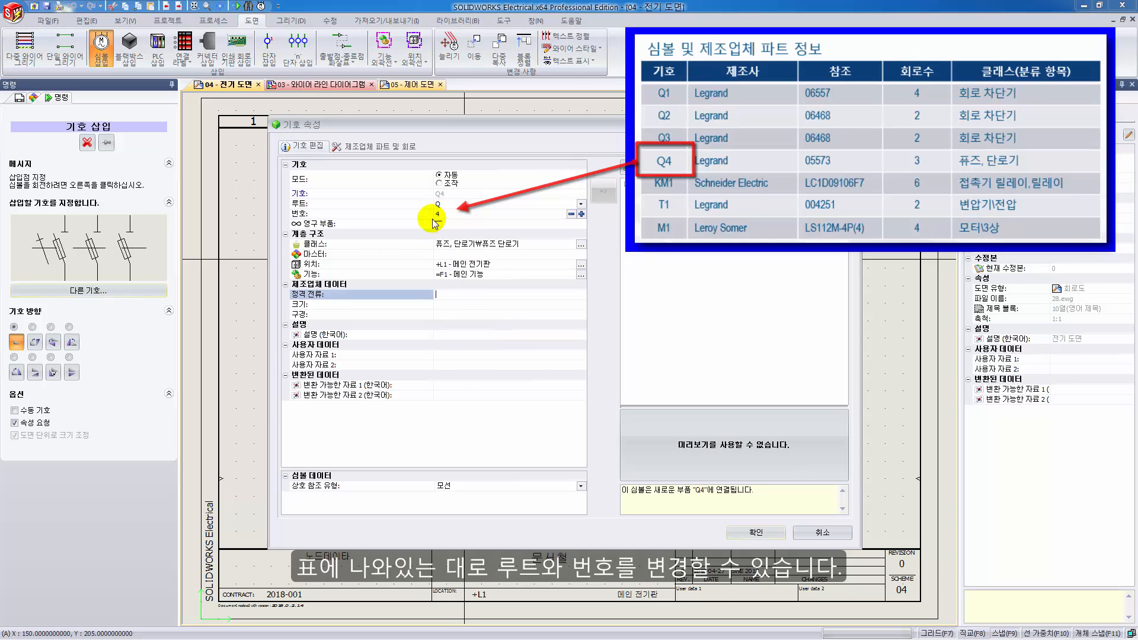
Search for the fuse disconnector's manufacturer part by the reference fragment 57
{"action": "left_click", "coordinate": [378, 145]}
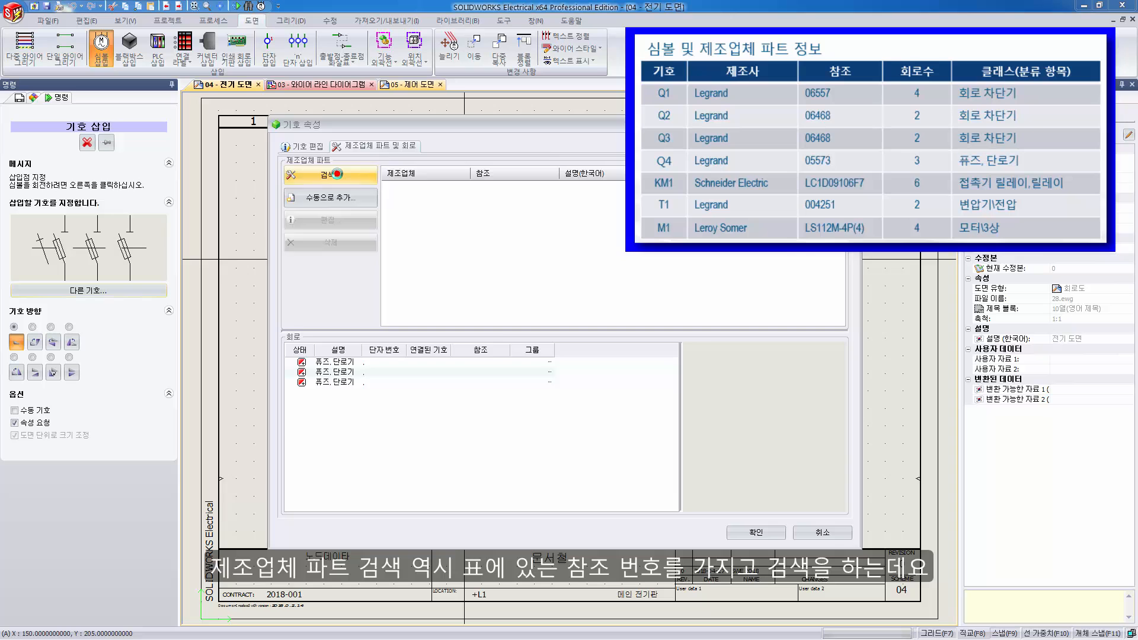
{"action": "left_click", "coordinate": [332, 175]}
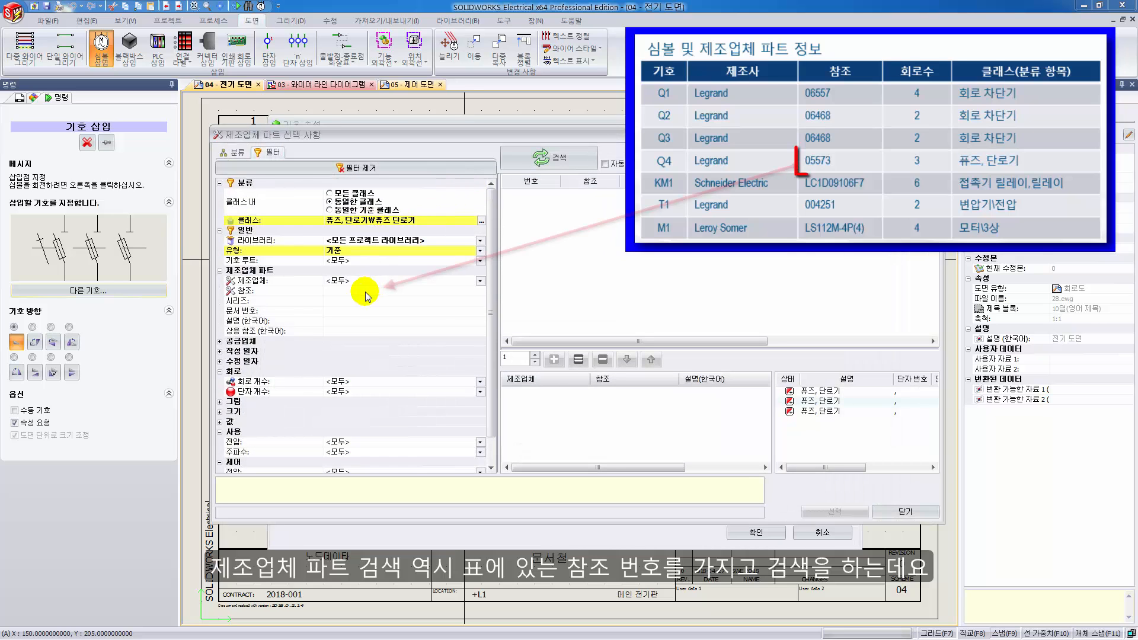
{"action": "left_click", "coordinate": [345, 291]}
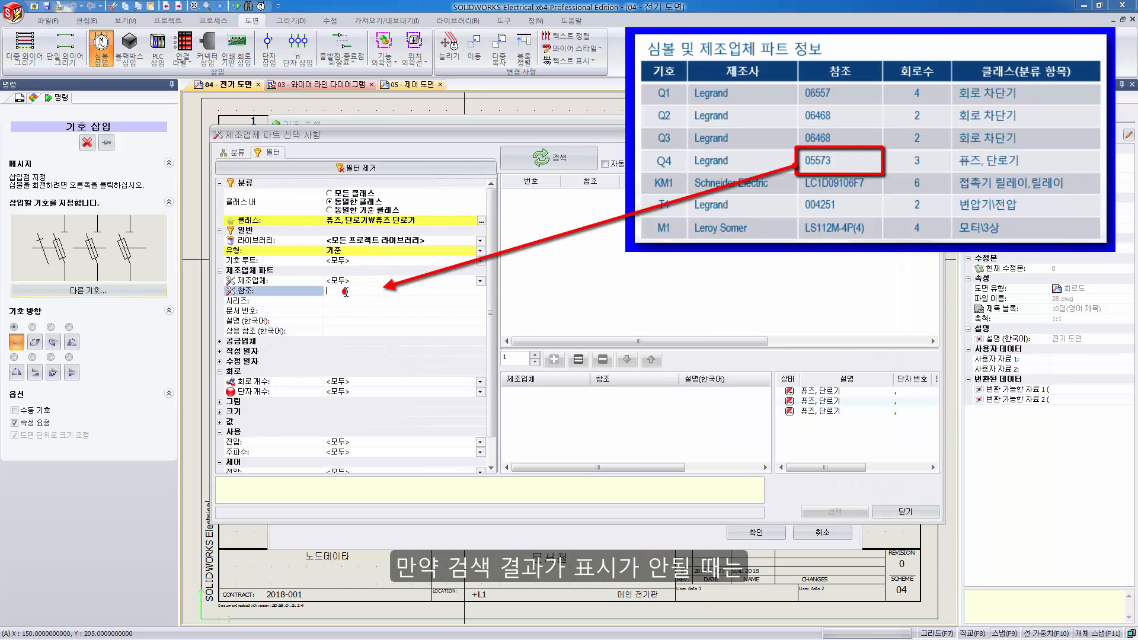
{"action": "type", "text": "57"}
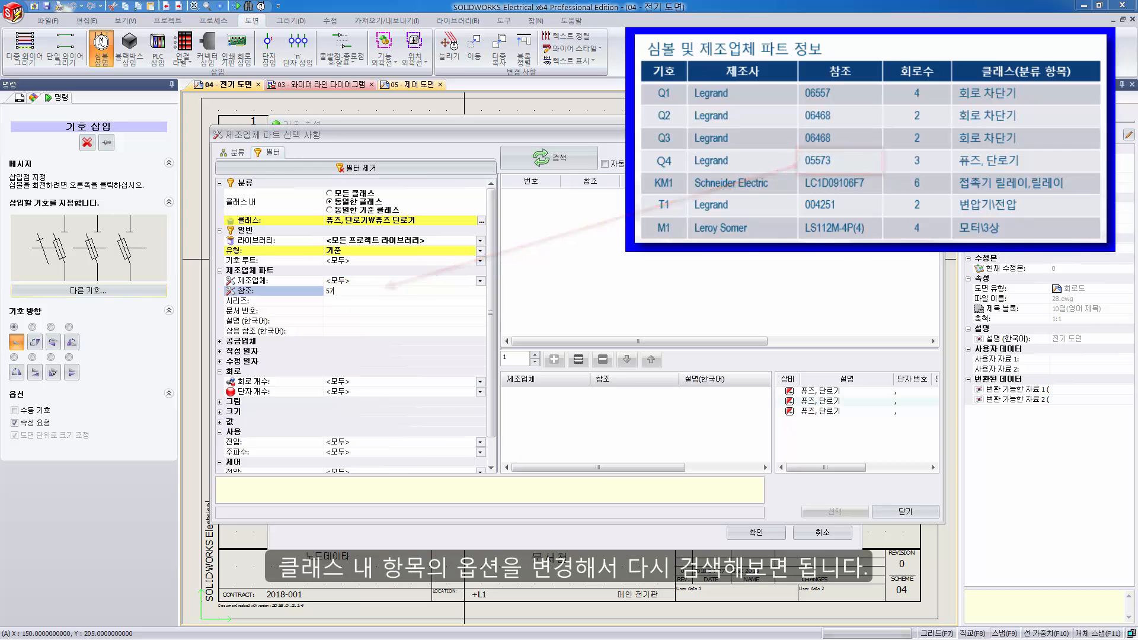
{"action": "left_click", "coordinate": [558, 159]}
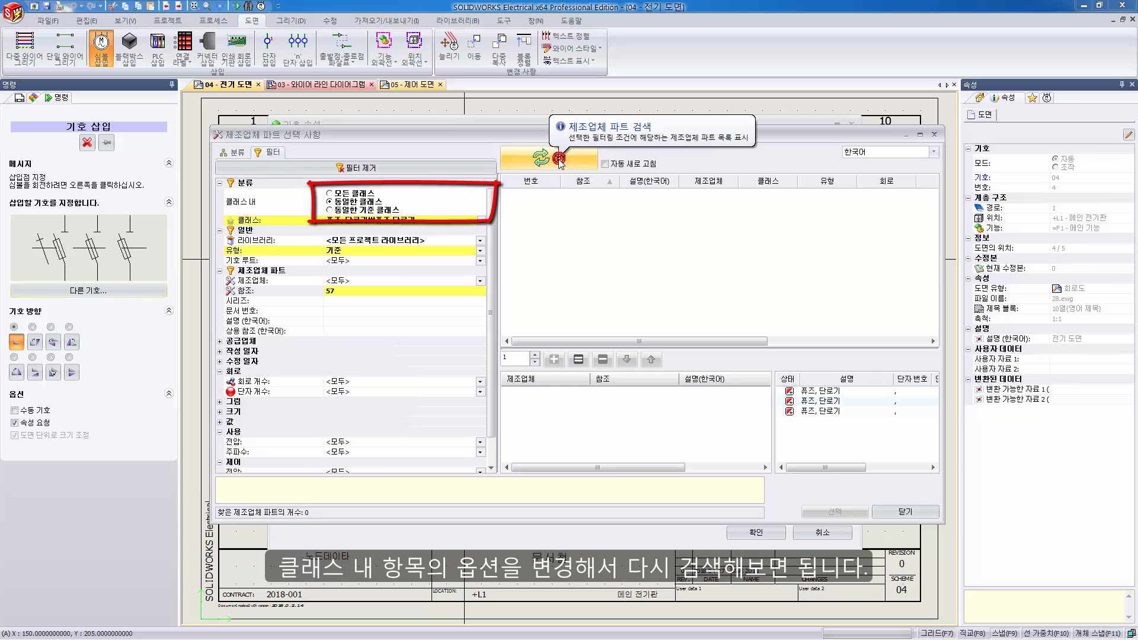
Widen the part search to 동일한 기준 클래스, assign Legrand part 005573 to the fuse disconnector, and confirm its properties
{"action": "left_click", "coordinate": [352, 212]}
{"action": "left_click", "coordinate": [562, 166]}
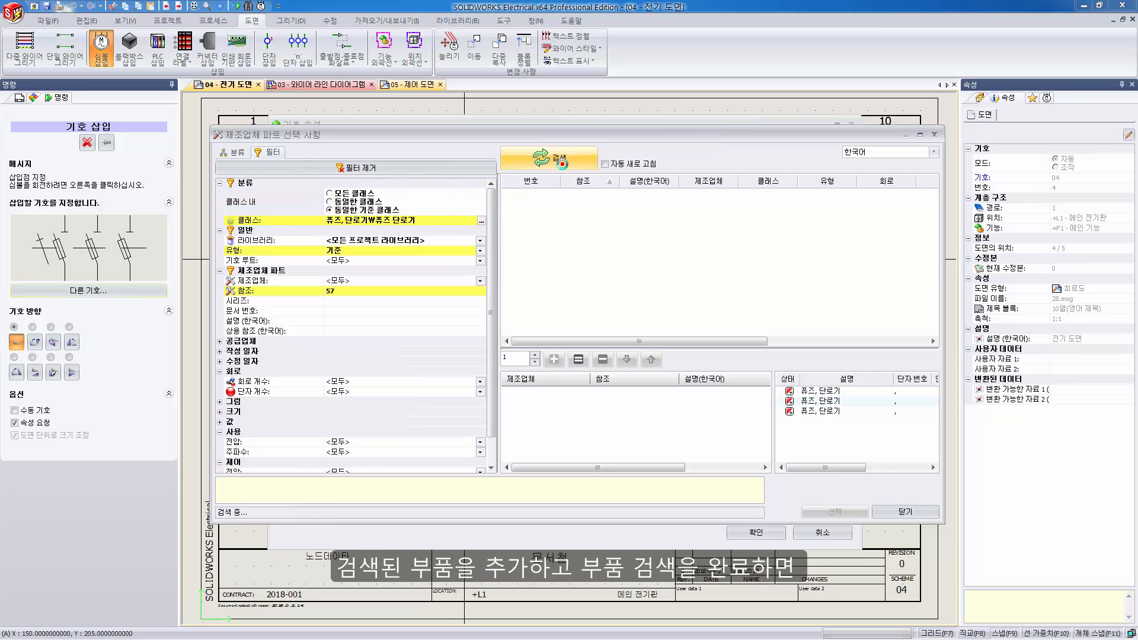
{"action": "left_click", "coordinate": [563, 194]}
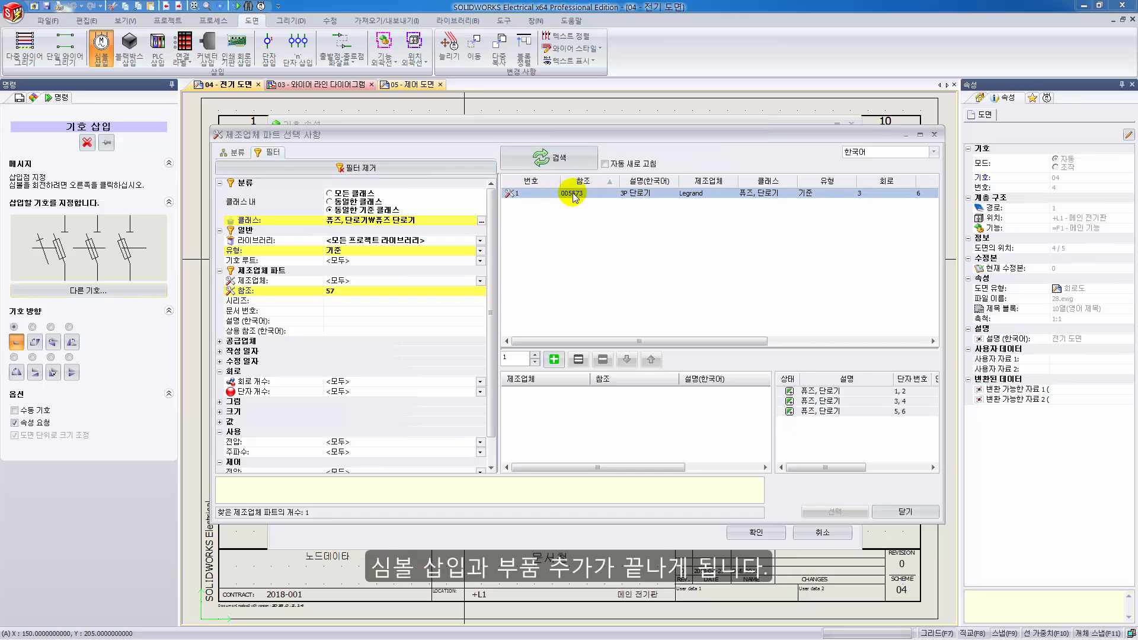
{"action": "left_click", "coordinate": [553, 360]}
{"action": "left_click", "coordinate": [836, 511]}
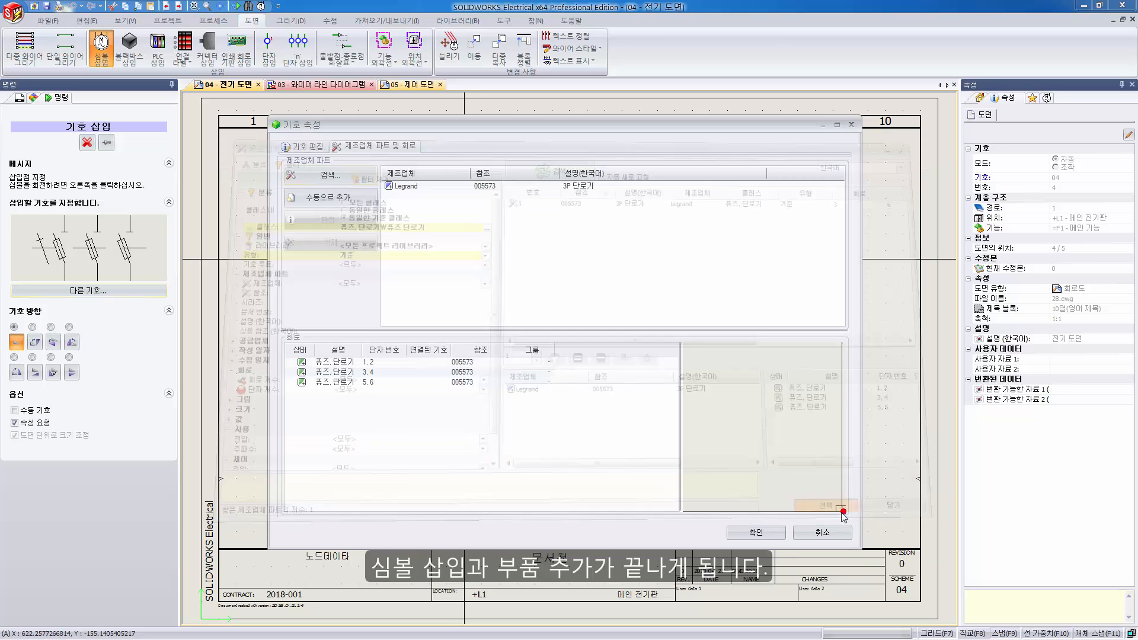
{"action": "left_click", "coordinate": [774, 534]}
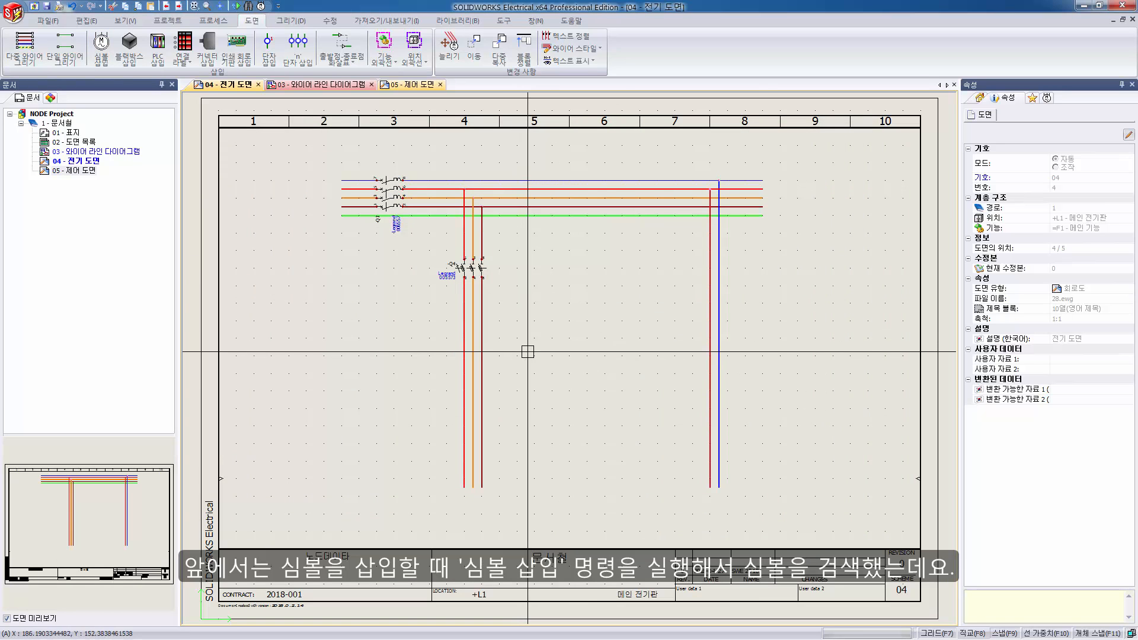
Place the 3극 전력 접촉 symbol from the registered symbols on the three vertical wires at X 150, Y 150, with root KM
{"action": "left_click", "coordinate": [1048, 99]}
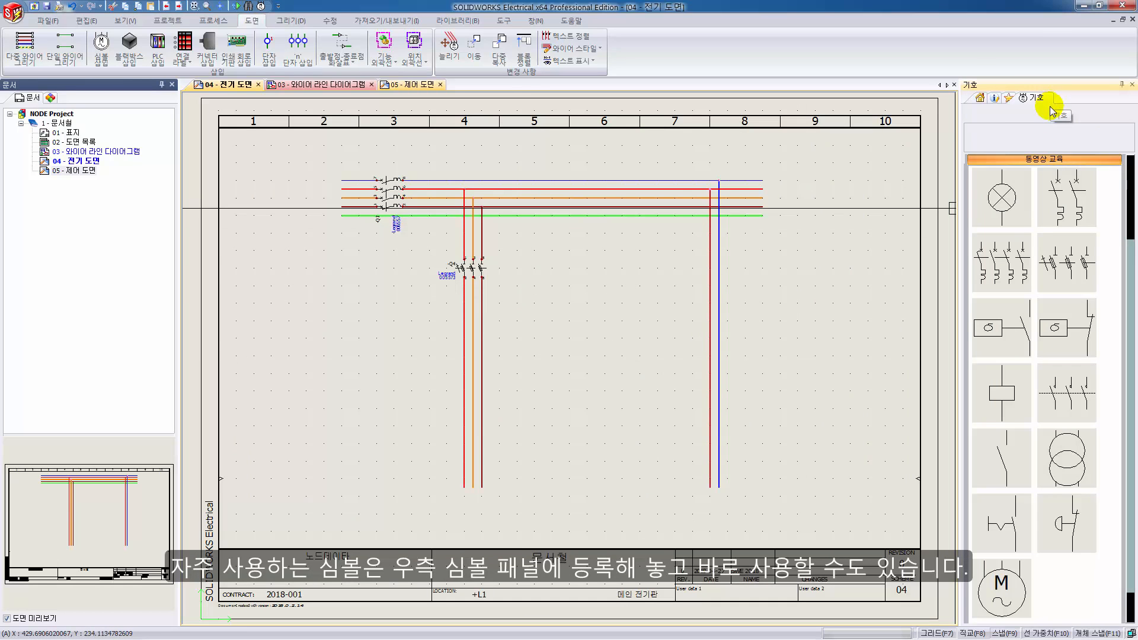
{"action": "left_click", "coordinate": [1067, 395]}
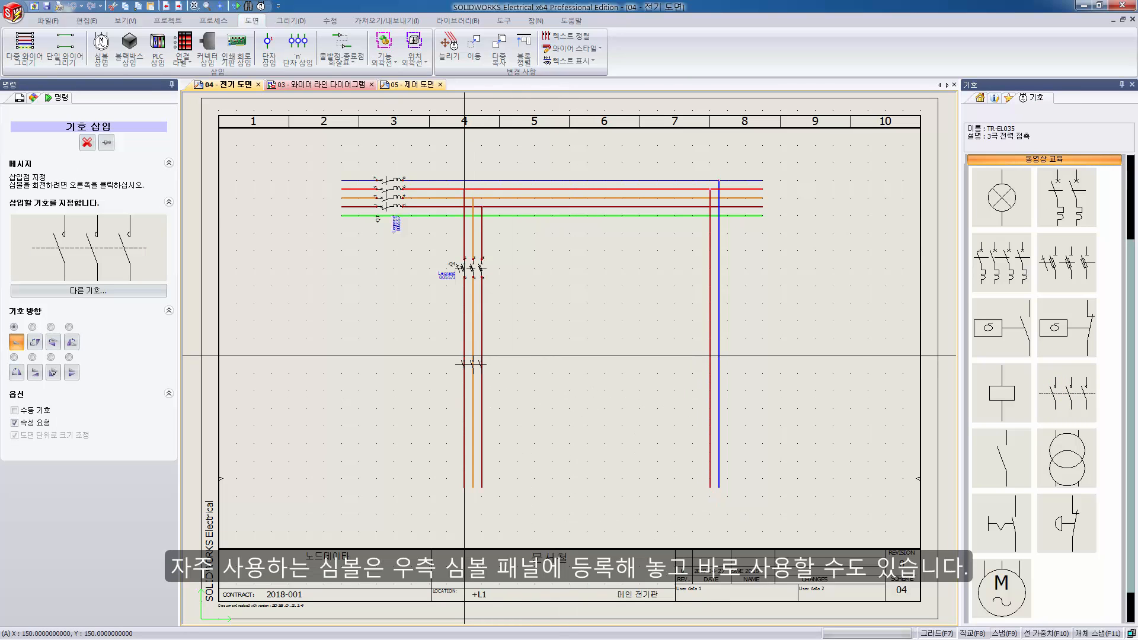
{"action": "left_click", "coordinate": [464, 356]}
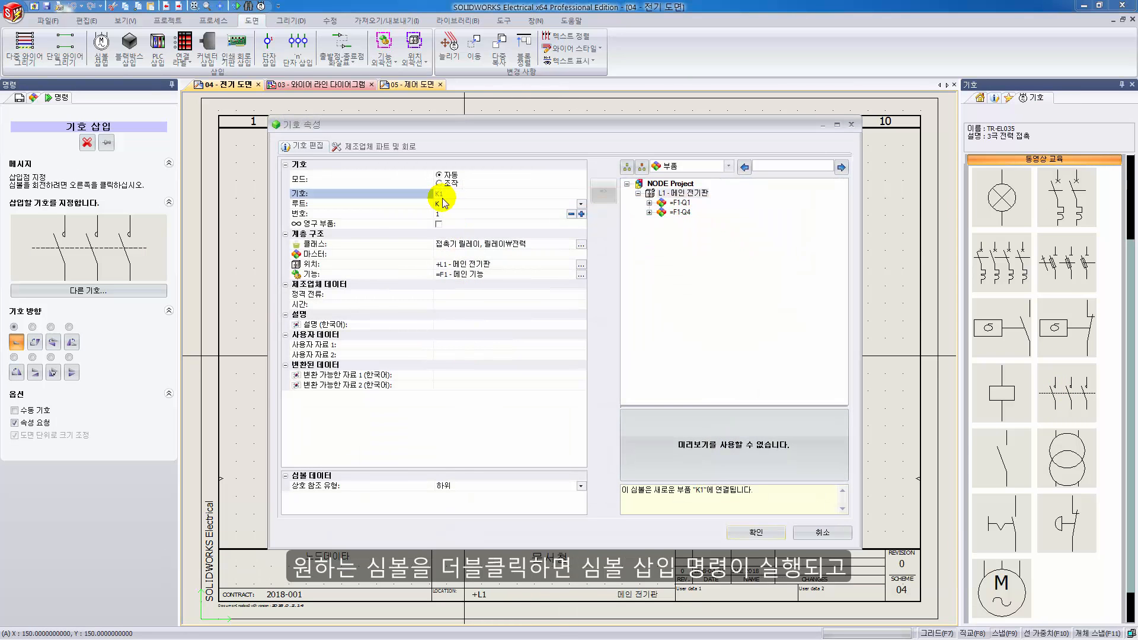
{"action": "left_click", "coordinate": [456, 208]}
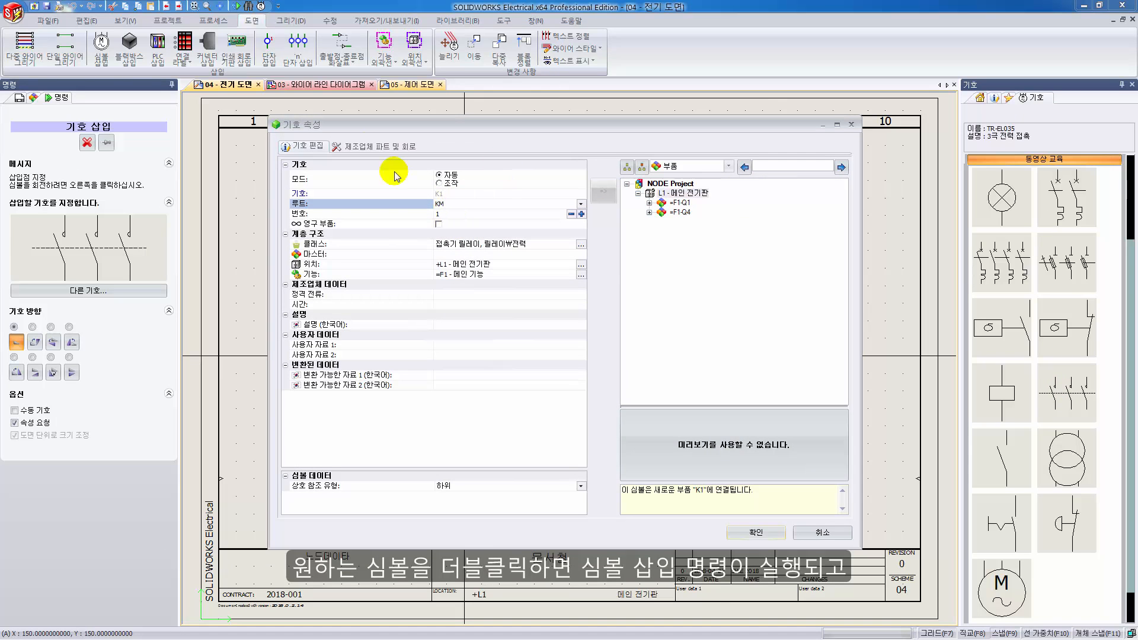
Search for the power contact's manufacturer part by the reference fragment lc1d
{"action": "left_click", "coordinate": [373, 147]}
{"action": "left_click", "coordinate": [351, 172]}
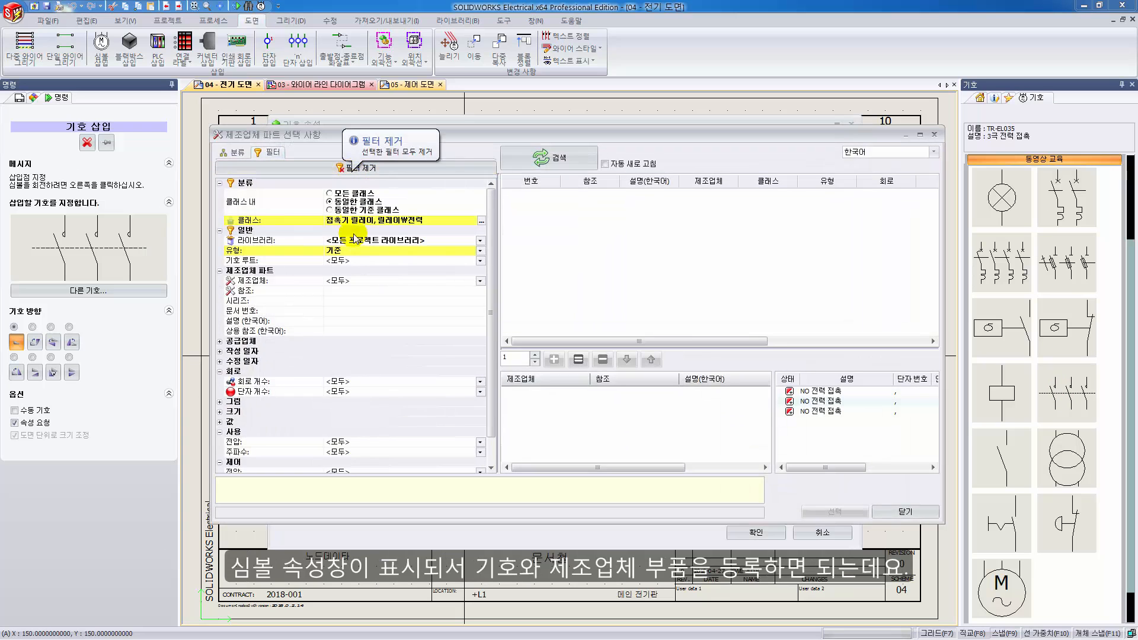
{"action": "left_click", "coordinate": [345, 289]}
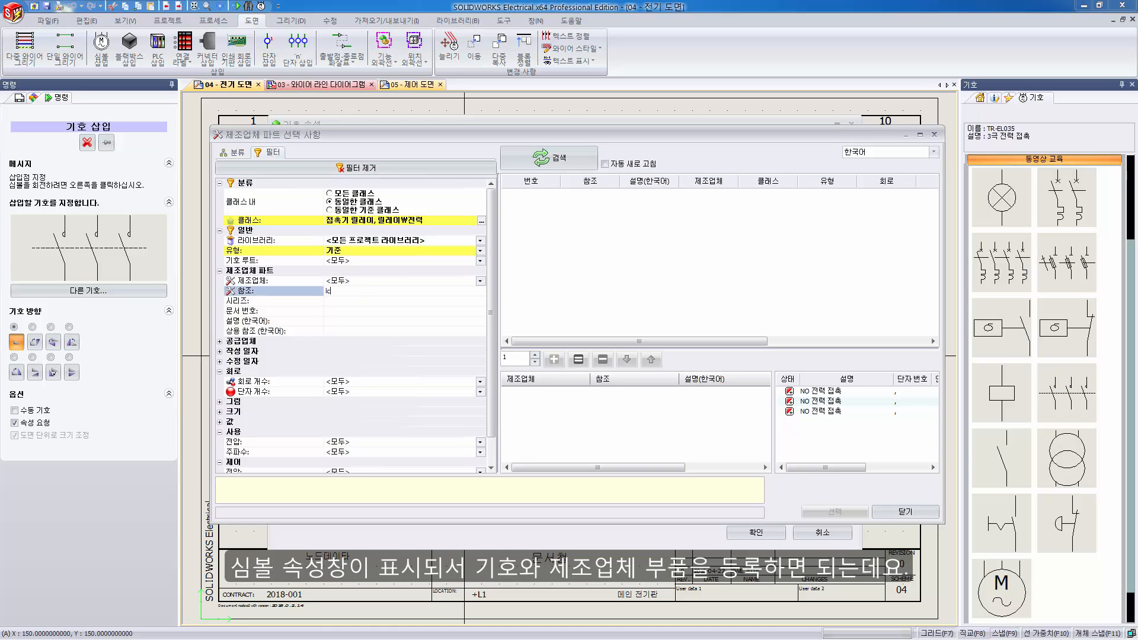
{"action": "type", "text": "lc1d"}
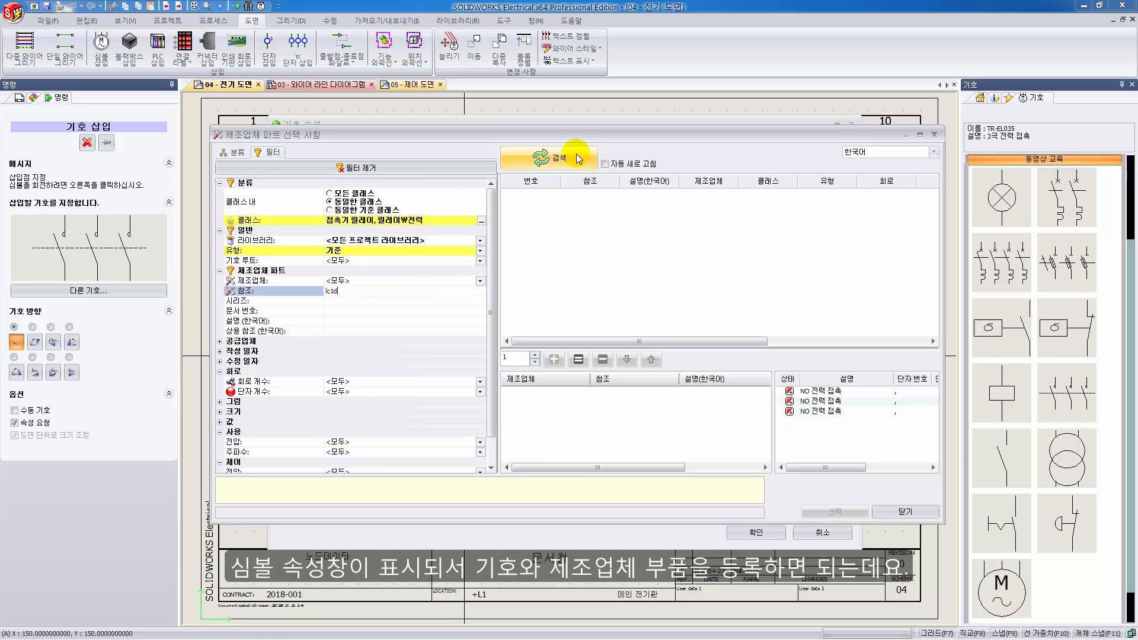
{"action": "left_click", "coordinate": [575, 159]}
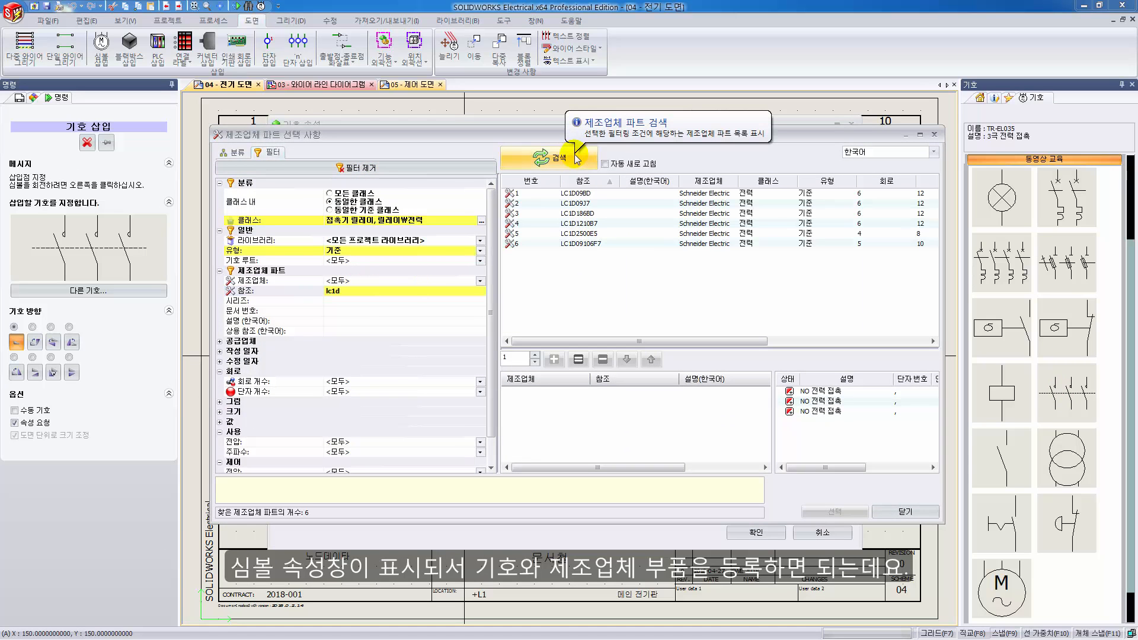
Assign Schneider Electric part LC1D09106F7 to the power contact and confirm the symbol properties
{"action": "left_click", "coordinate": [569, 243]}
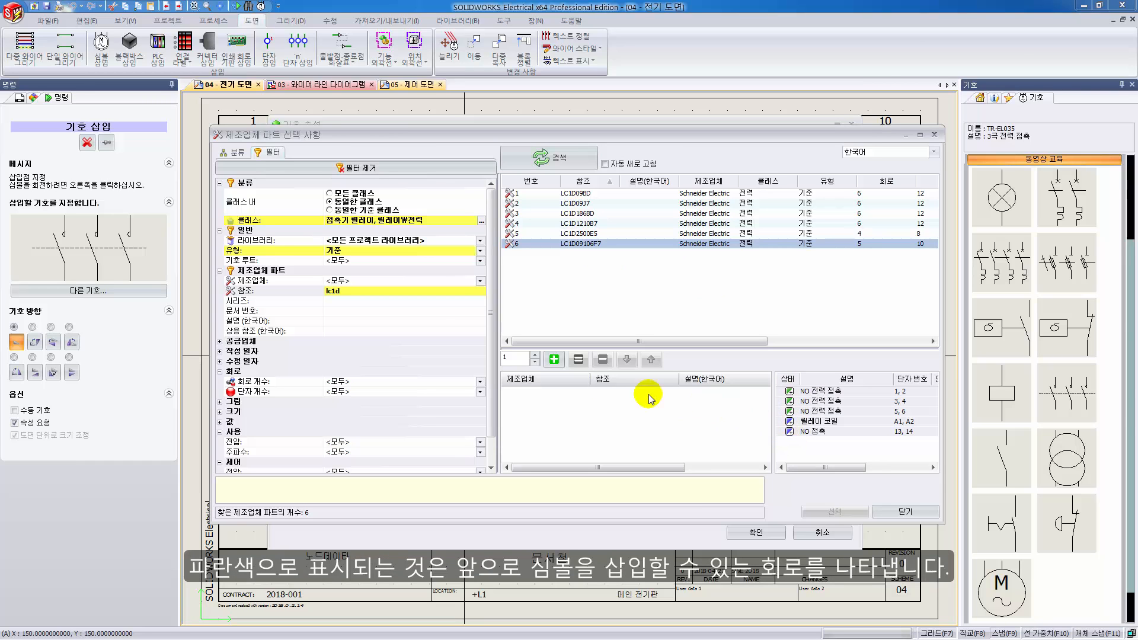
{"action": "left_click", "coordinate": [555, 359]}
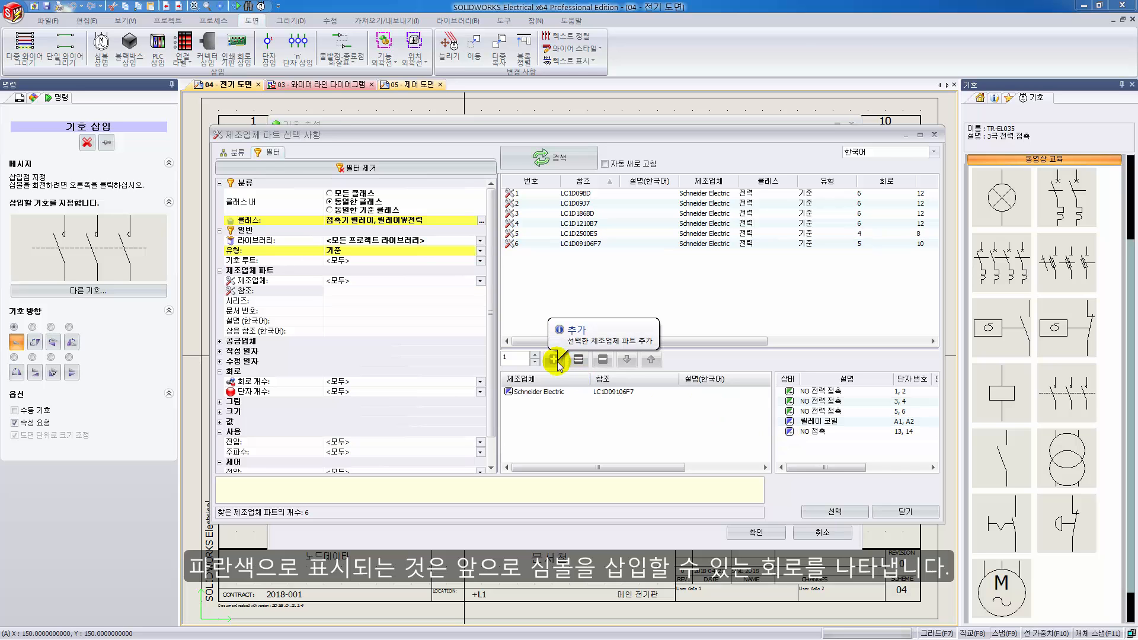
{"action": "left_click", "coordinate": [846, 511]}
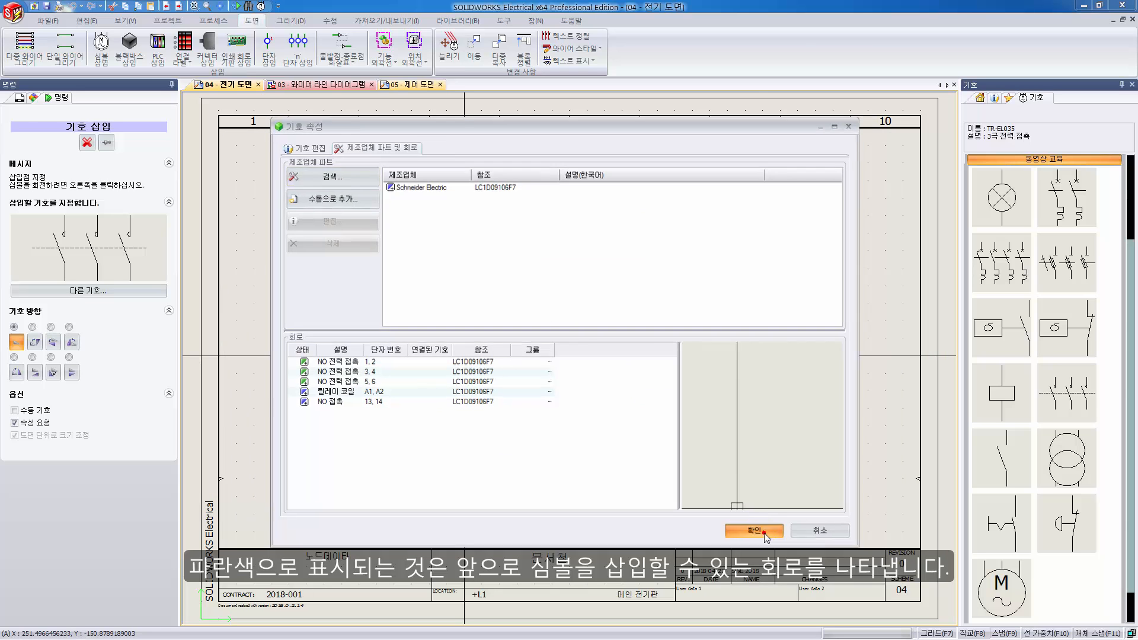
{"action": "left_click", "coordinate": [757, 532]}
Place the 3상 교류 모터, 3 단자 symbol on the three vertical wires below the contactor and assign Leroy Somer part LS112M-4P(4)
{"action": "left_click", "coordinate": [996, 587]}
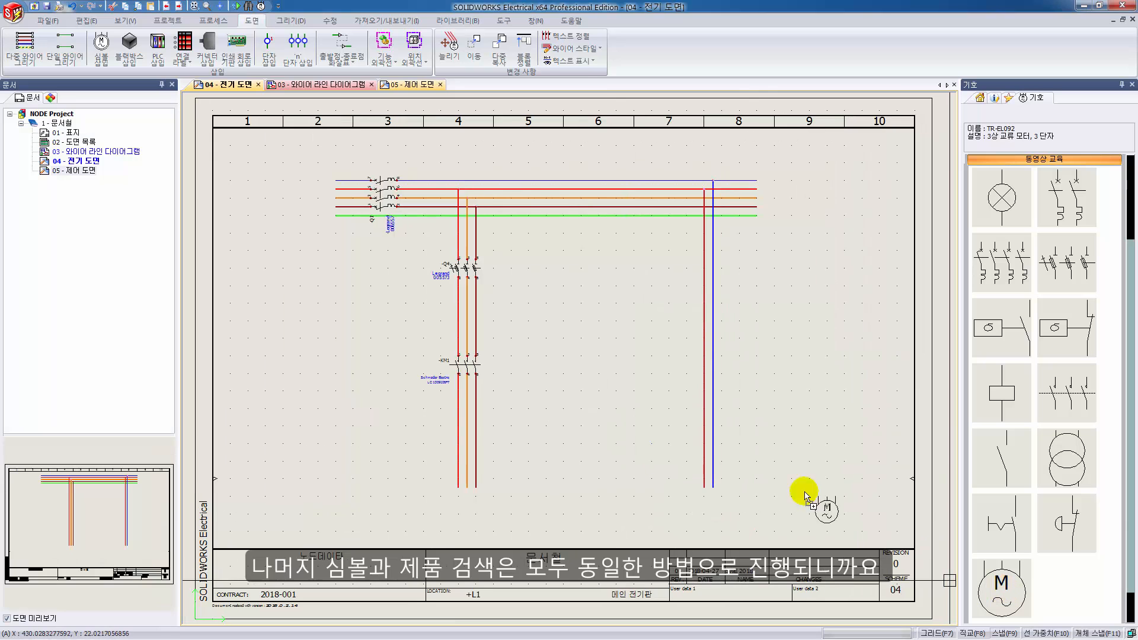
{"action": "left_click", "coordinate": [467, 442]}
{"action": "left_click", "coordinate": [374, 146]}
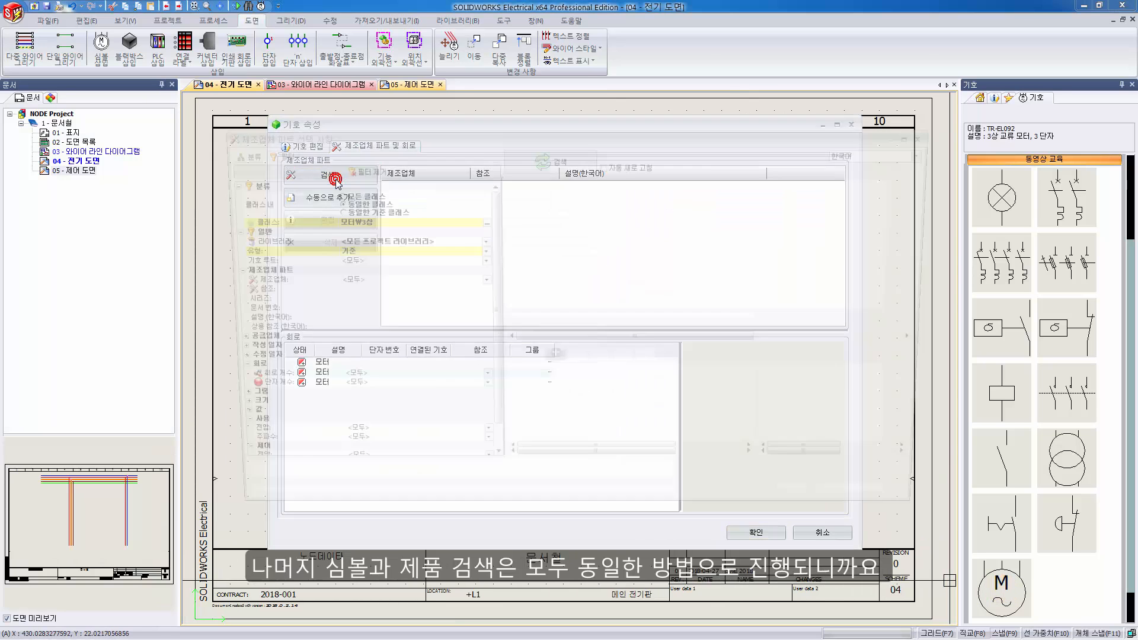
{"action": "left_click", "coordinate": [331, 175]}
{"action": "left_click", "coordinate": [595, 223]}
{"action": "left_click", "coordinate": [554, 360]}
{"action": "left_click", "coordinate": [835, 511]}
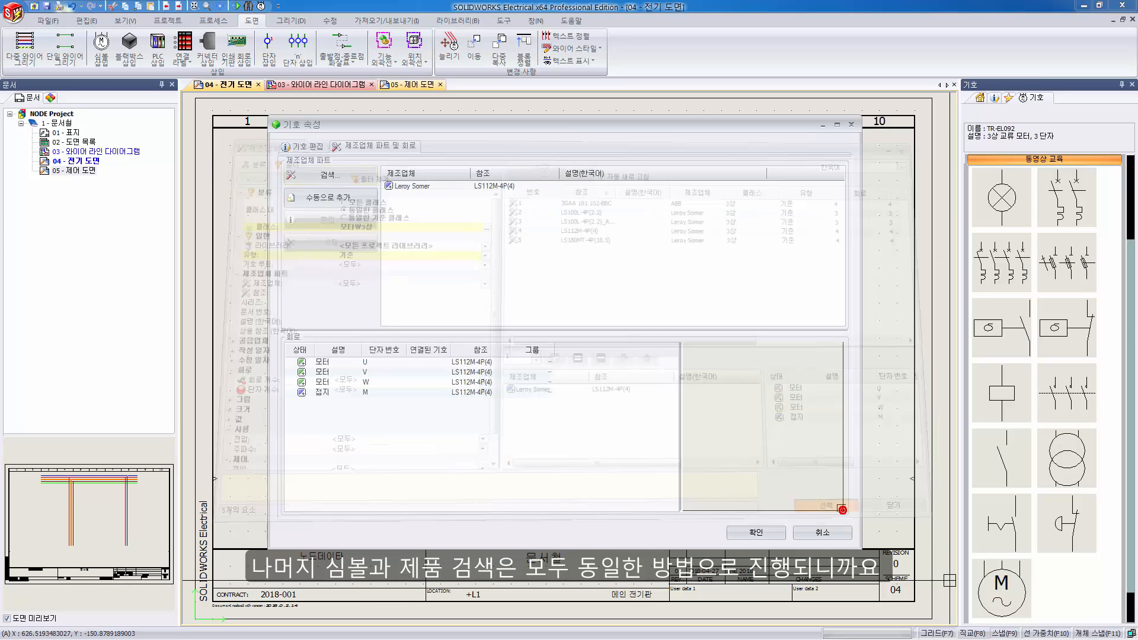
{"action": "left_click", "coordinate": [757, 532]}
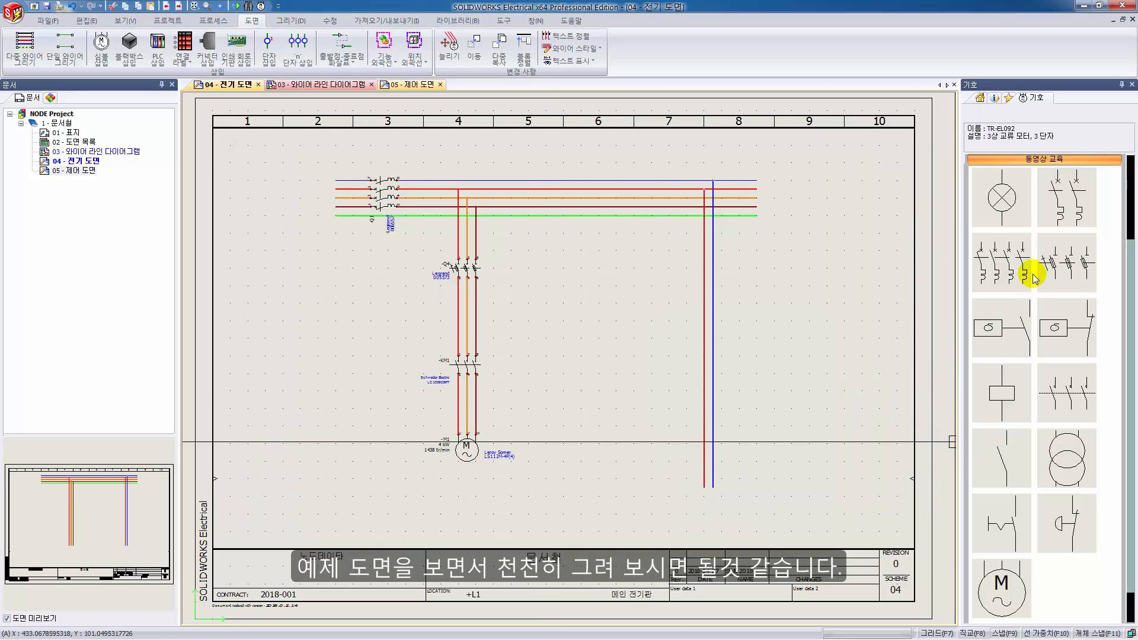
Place the 2극 자기 열 회로 차단기 symbol on the upper part of the two-wire branch and assign Legrand part 006468
{"action": "left_click", "coordinate": [1067, 219]}
{"action": "left_click", "coordinate": [703, 271]}
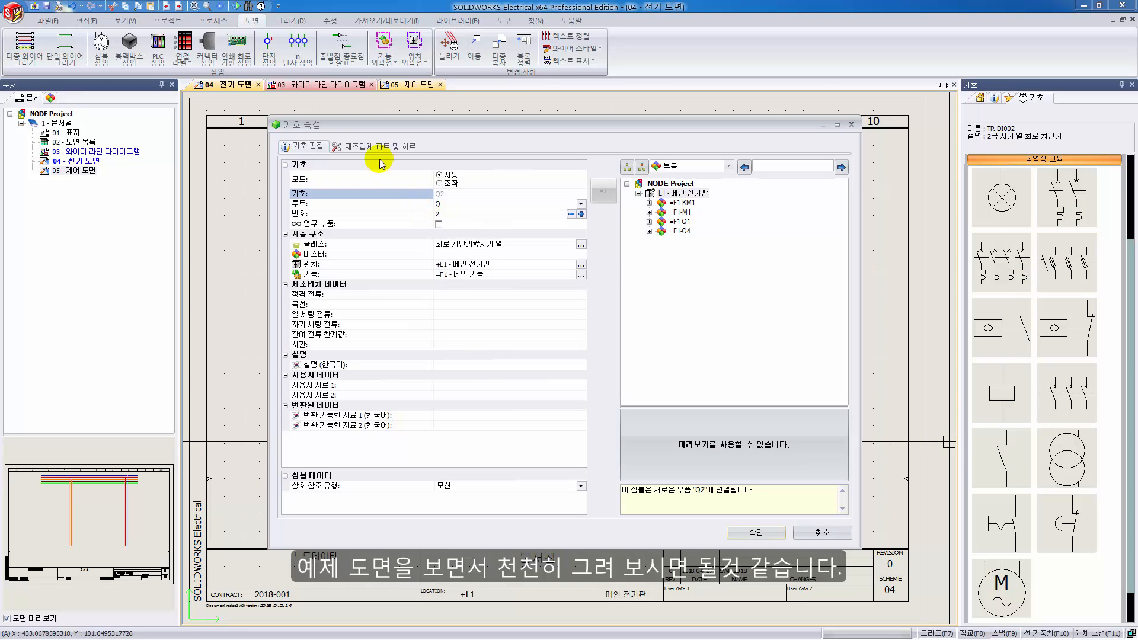
{"action": "left_click", "coordinate": [375, 148]}
{"action": "left_click", "coordinate": [330, 175]}
{"action": "left_click", "coordinate": [416, 291]}
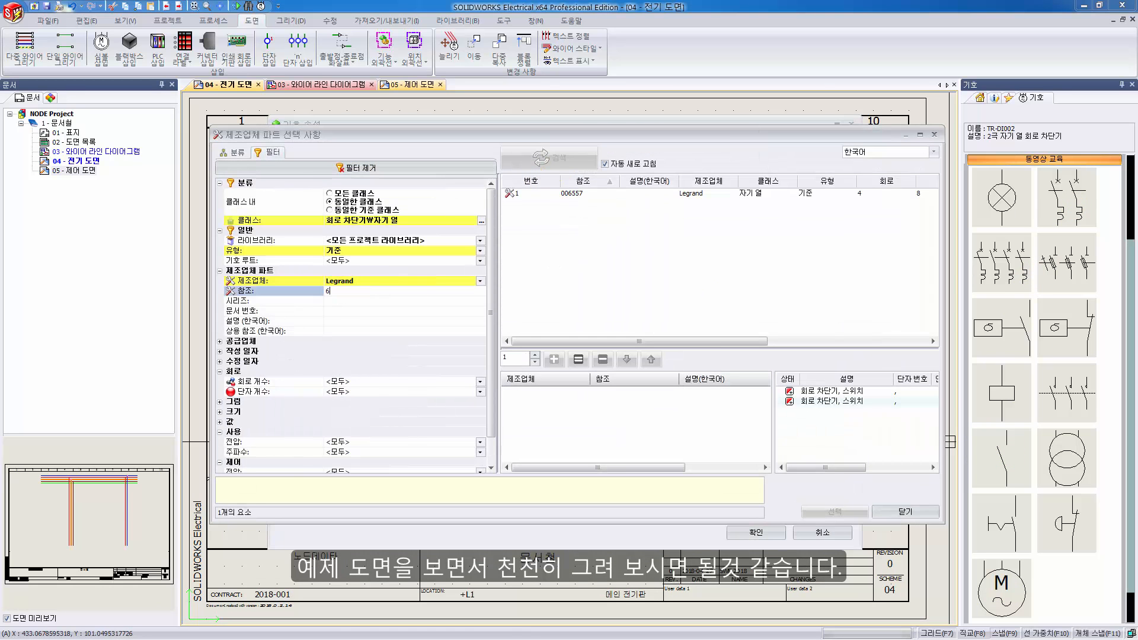
{"action": "left_click", "coordinate": [330, 210]}
{"action": "left_click", "coordinate": [569, 193]}
{"action": "left_click", "coordinate": [554, 359]}
{"action": "left_click", "coordinate": [835, 511]}
{"action": "left_click", "coordinate": [756, 532]}
Copy the Q2 breaker with an insertion point on the first wire of its two-wire branch
{"action": "scroll", "coordinate": [682, 270], "scroll_direction": "up", "scroll_amount": 3}
{"action": "left_click", "coordinate": [681, 271]}
{"action": "right_click", "coordinate": [680, 271]}
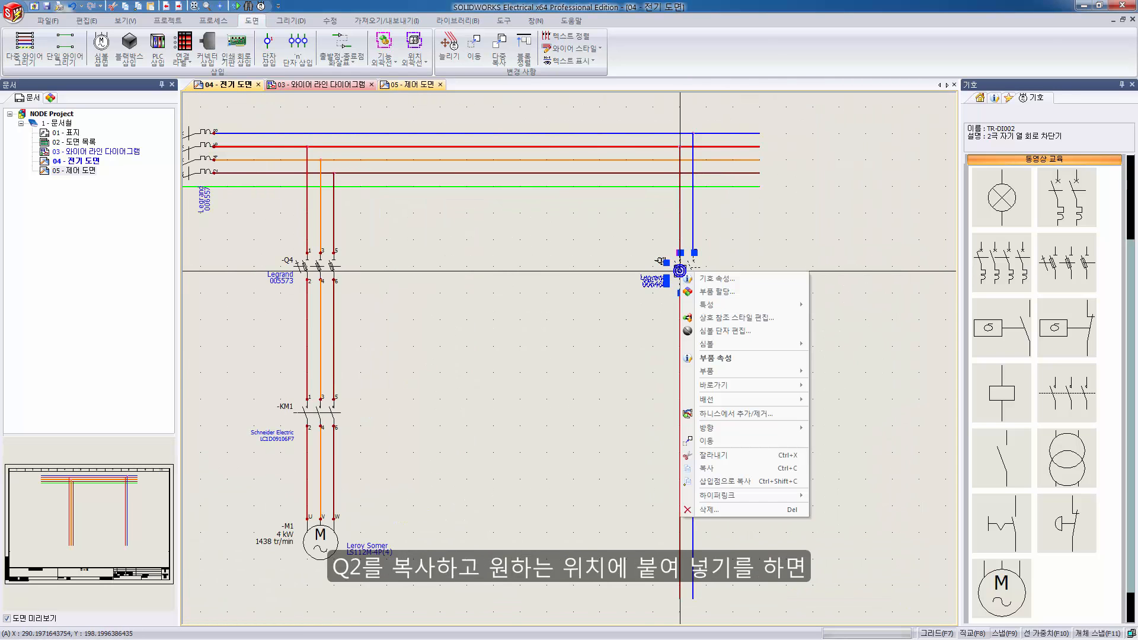
{"action": "left_click", "coordinate": [772, 482]}
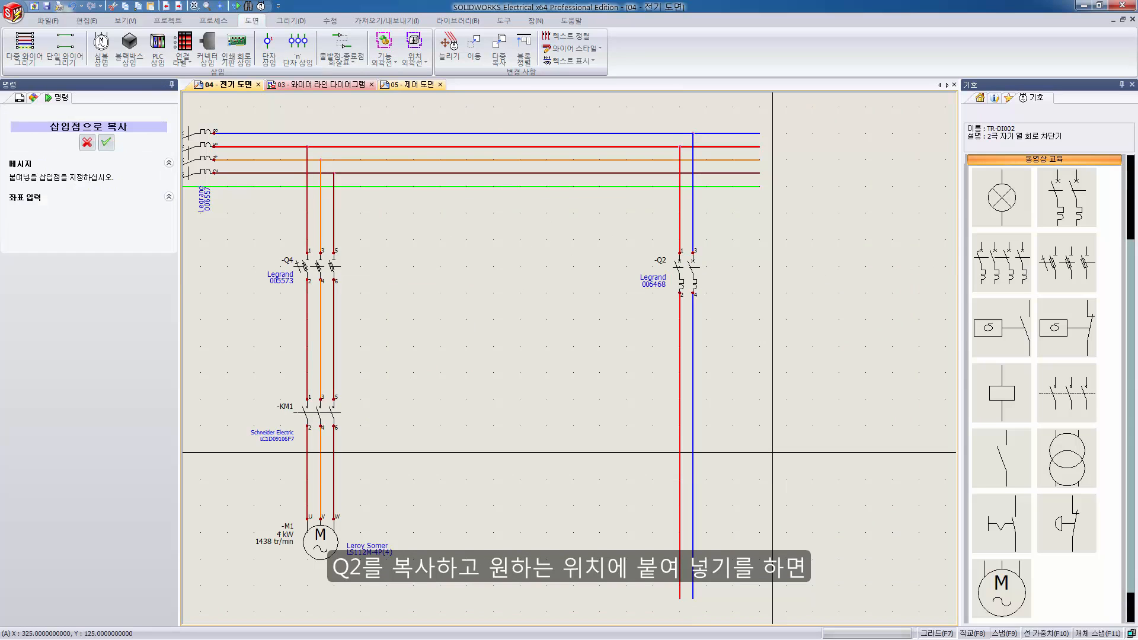
{"action": "left_click", "coordinate": [680, 261]}
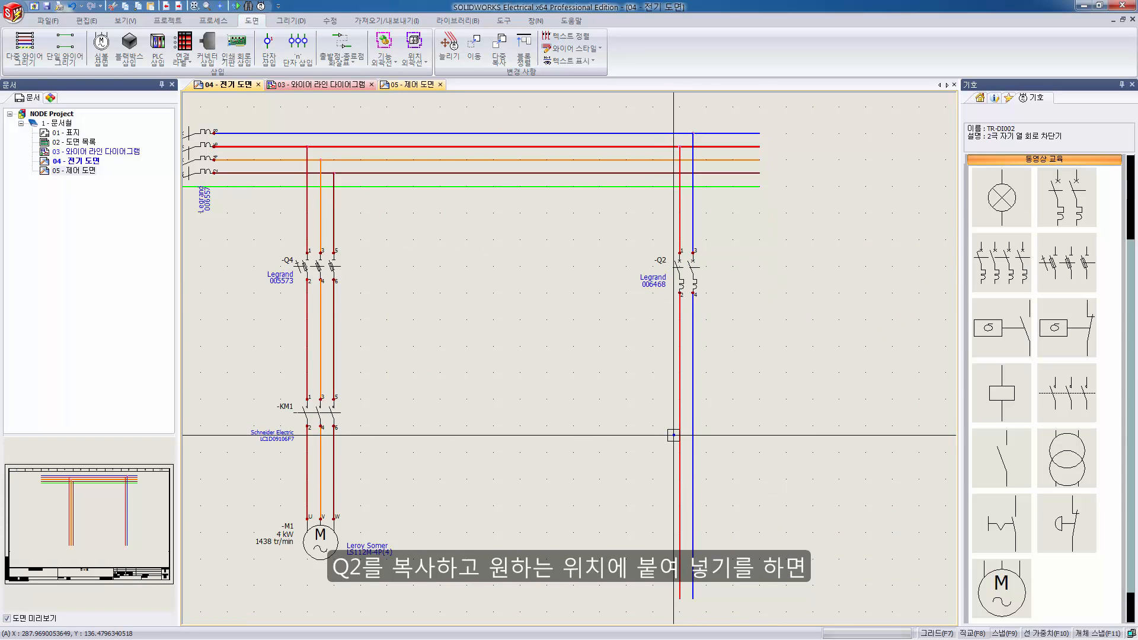
Paste the copied breaker lower on the same two wires at X 290, Y 130, and check the result
{"action": "right_click", "coordinate": [674, 435]}
{"action": "left_click", "coordinate": [714, 364]}
{"action": "right_click", "coordinate": [757, 450]}
{"action": "left_click", "coordinate": [790, 537]}
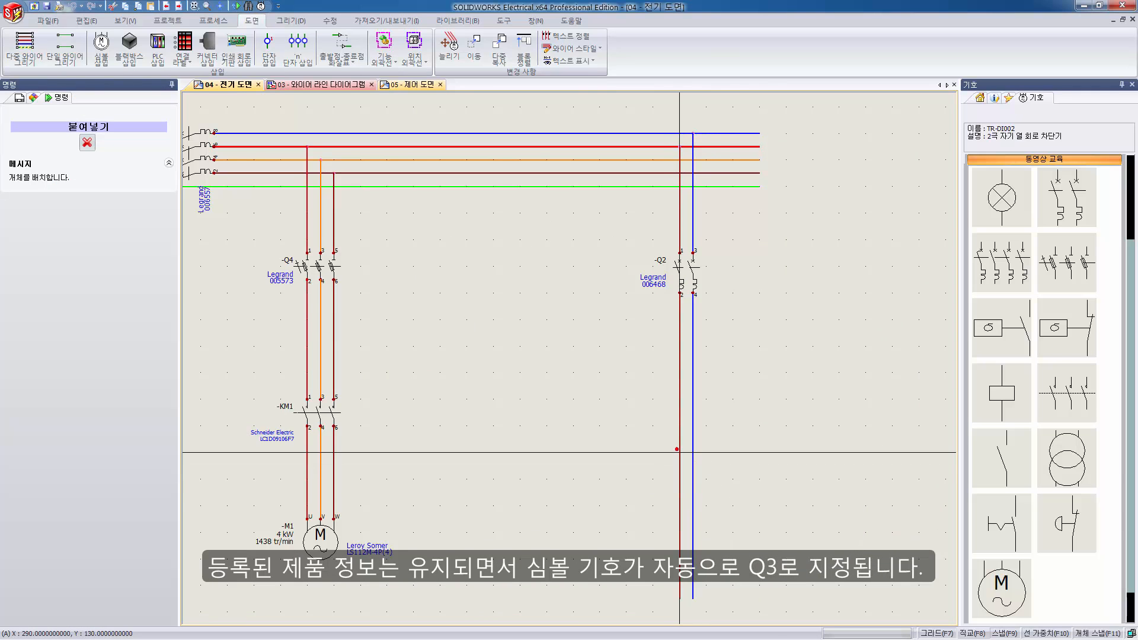
{"action": "left_click", "coordinate": [680, 459]}
{"action": "scroll", "coordinate": [681, 468], "scroll_direction": "up", "scroll_amount": 3}
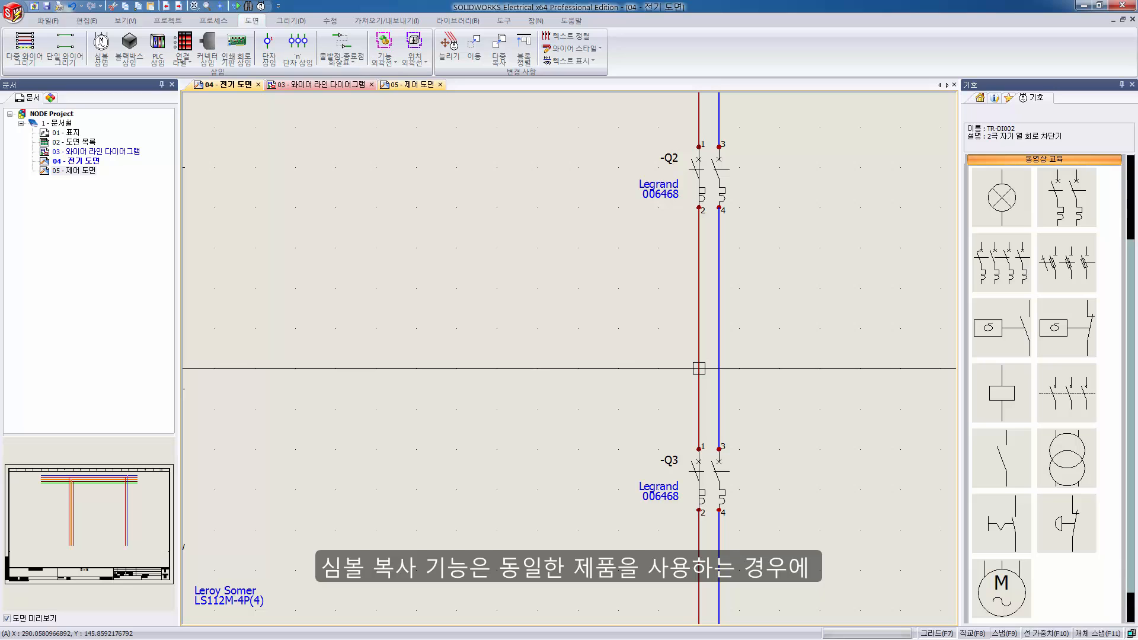
Place the 단상 변압기 symbol on the two-wire branch and assign Legrand part 004251 to it
{"action": "scroll", "coordinate": [784, 522], "scroll_direction": "down", "scroll_amount": 3}
{"action": "left_click", "coordinate": [1062, 452]}
{"action": "left_click", "coordinate": [741, 403]}
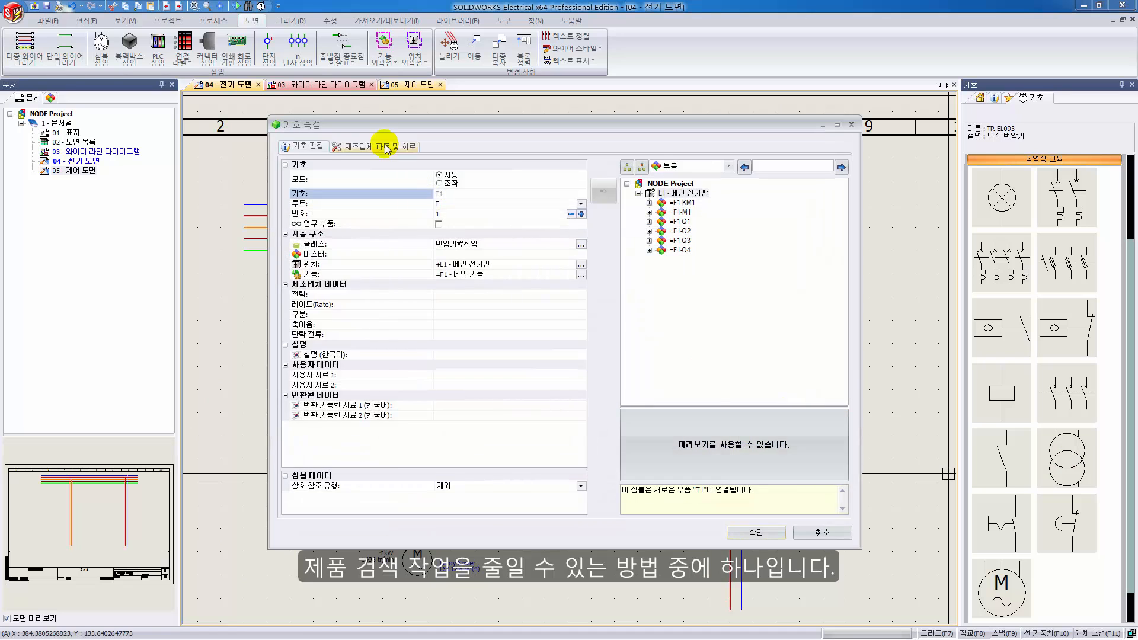
{"action": "left_click", "coordinate": [356, 147]}
{"action": "left_click", "coordinate": [330, 172]}
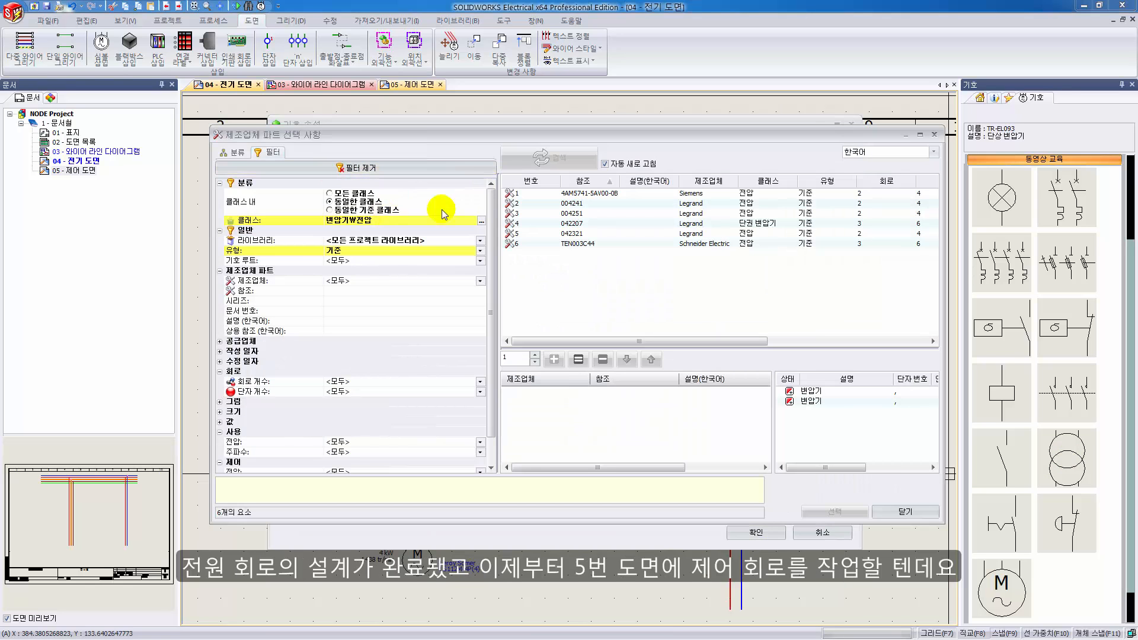
{"action": "left_click", "coordinate": [587, 214]}
{"action": "left_click", "coordinate": [554, 360]}
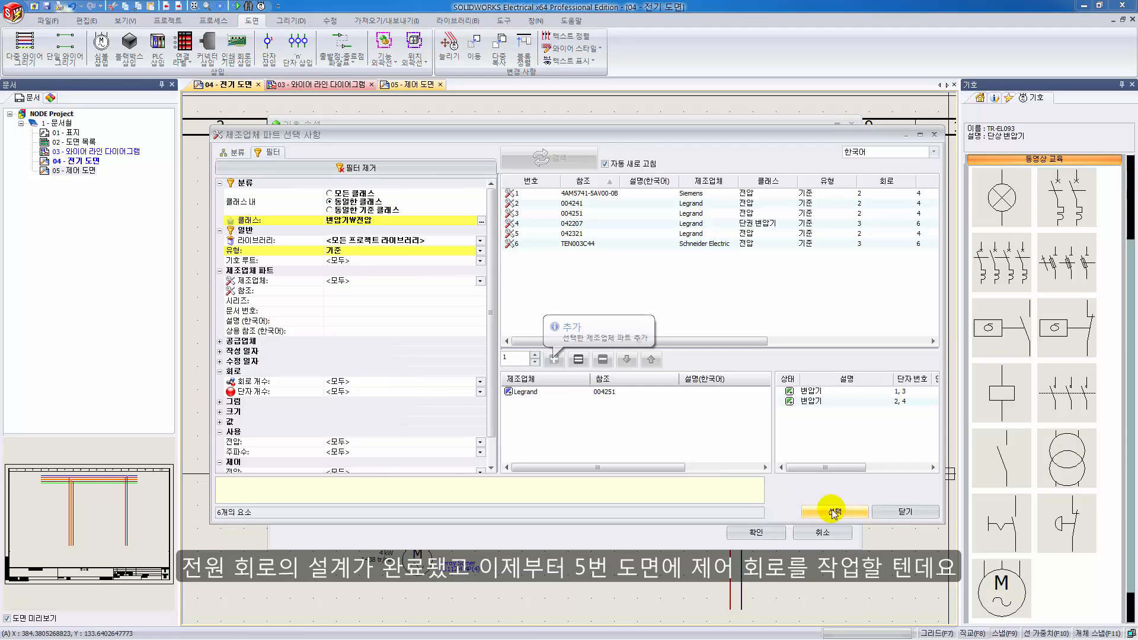
{"action": "left_click", "coordinate": [816, 508]}
{"action": "left_click", "coordinate": [756, 532]}
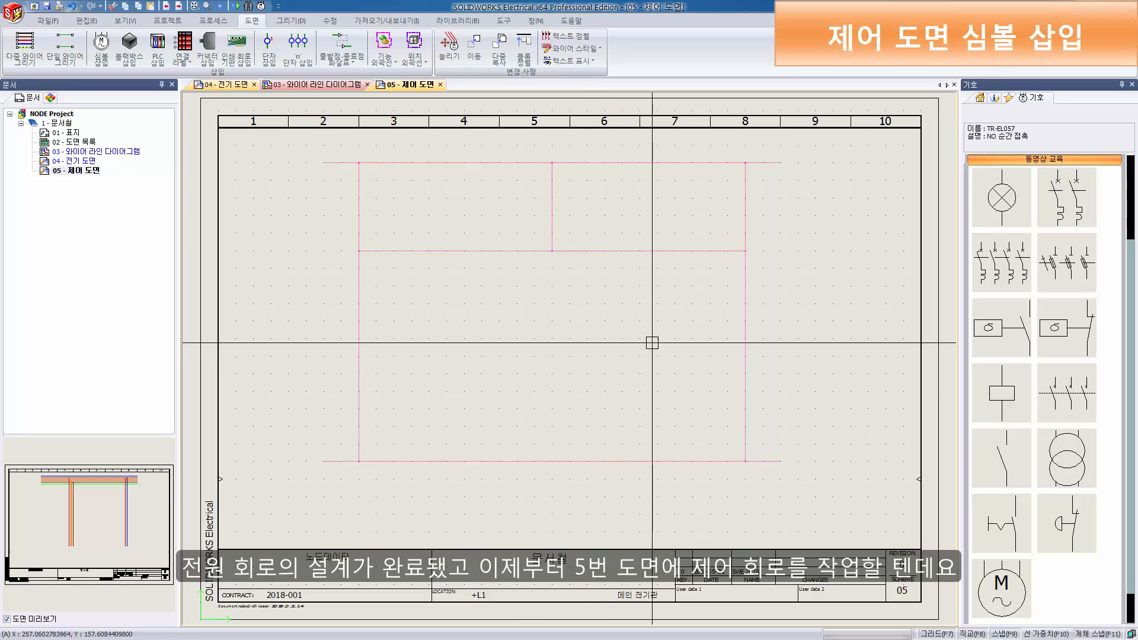
Place the NO 순간 접촉 symbol on the short middle vertical wire of 05 - 제어 도면 at X 200, Y 240
{"action": "left_click", "coordinate": [1002, 465]}
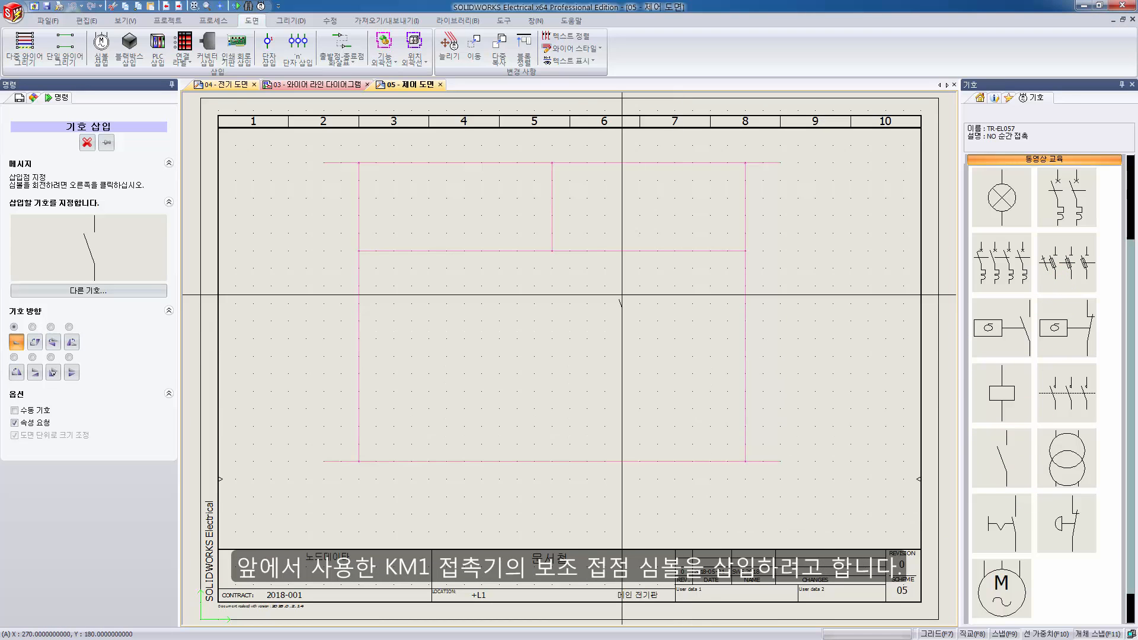
{"action": "left_click", "coordinate": [552, 198]}
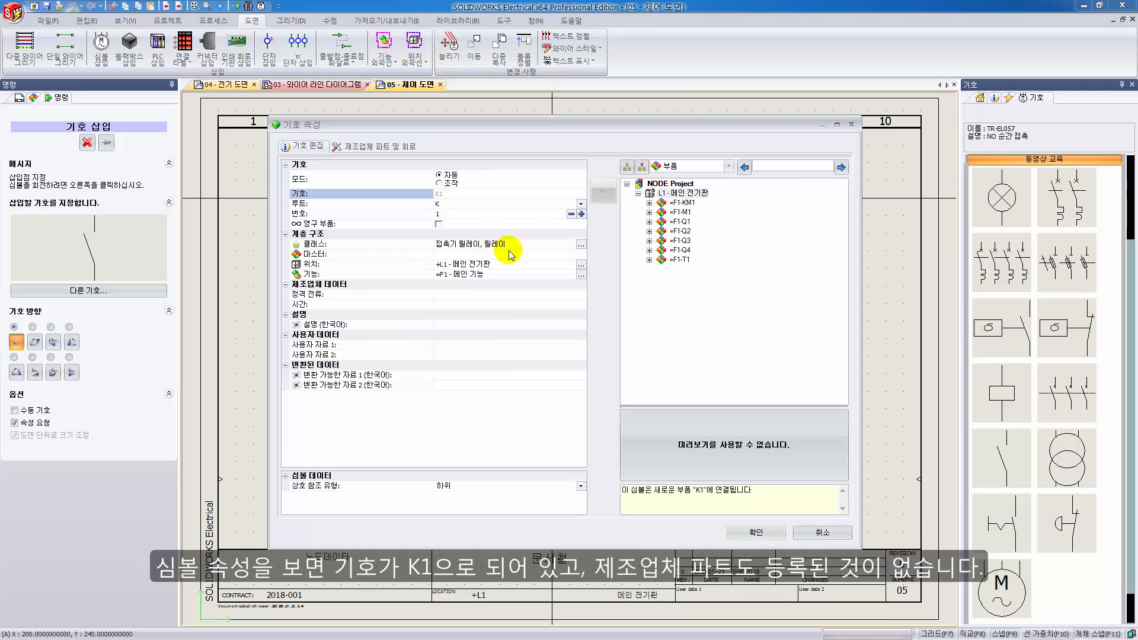
Check the new contact's manufacturer parts and circuits, and set its root to KM and its number to 1
{"action": "left_click", "coordinate": [374, 146]}
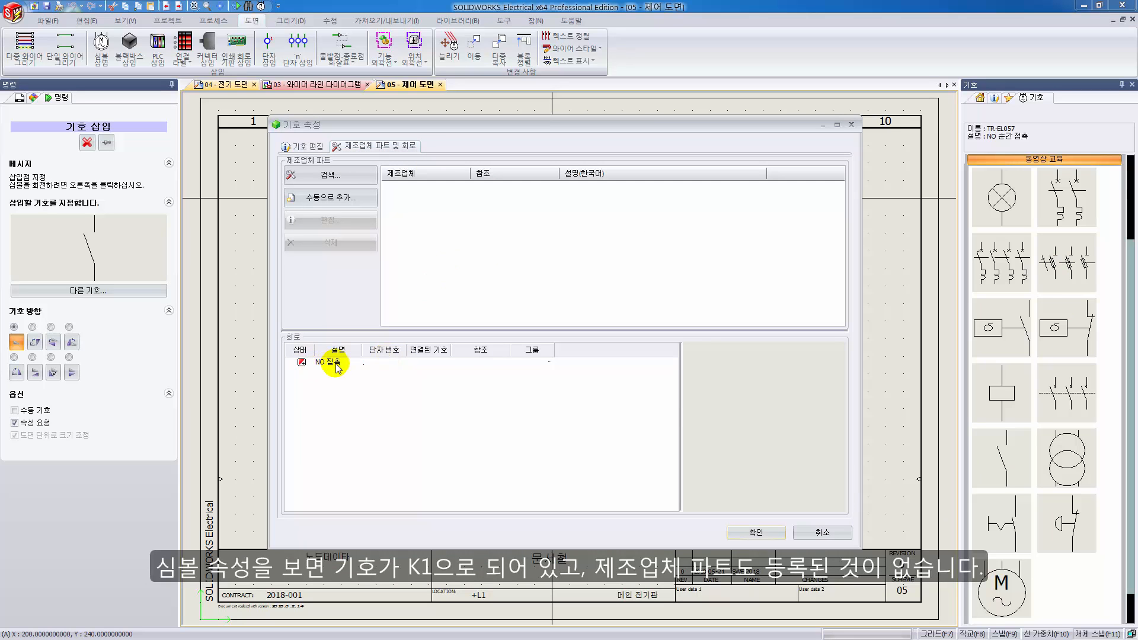
{"action": "left_click", "coordinate": [303, 146]}
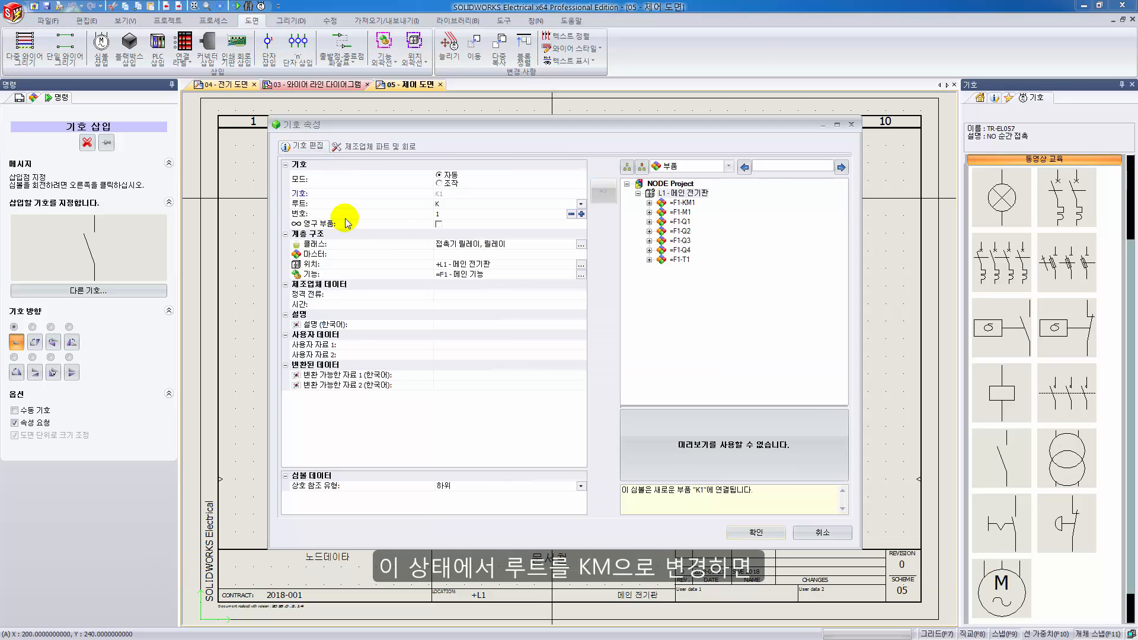
{"action": "left_click", "coordinate": [462, 204]}
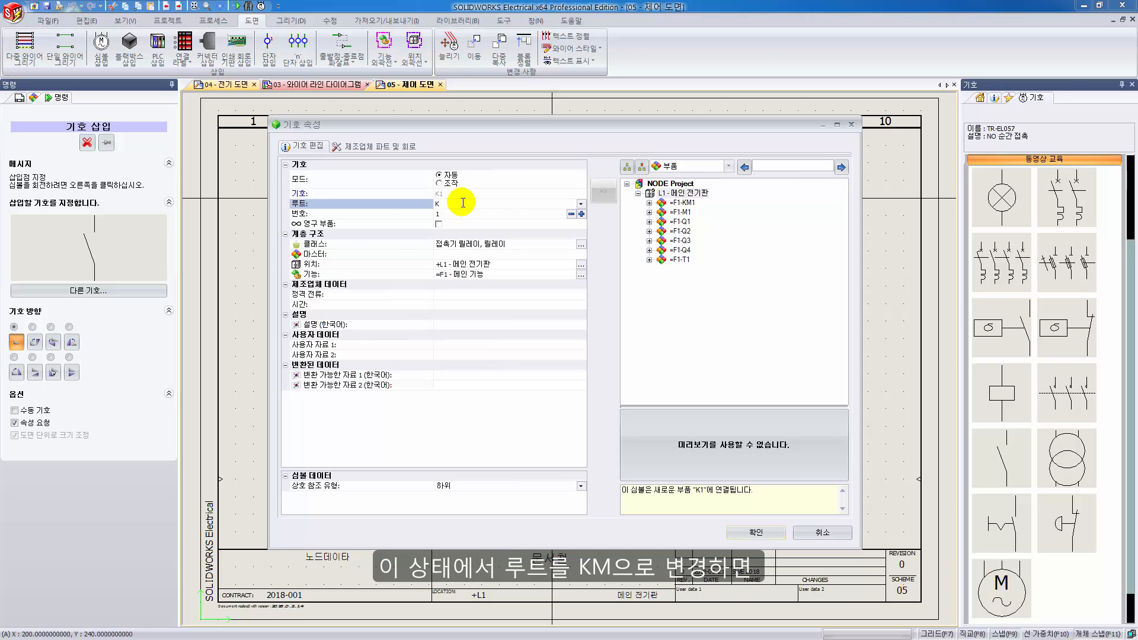
{"action": "type", "text": "M"}
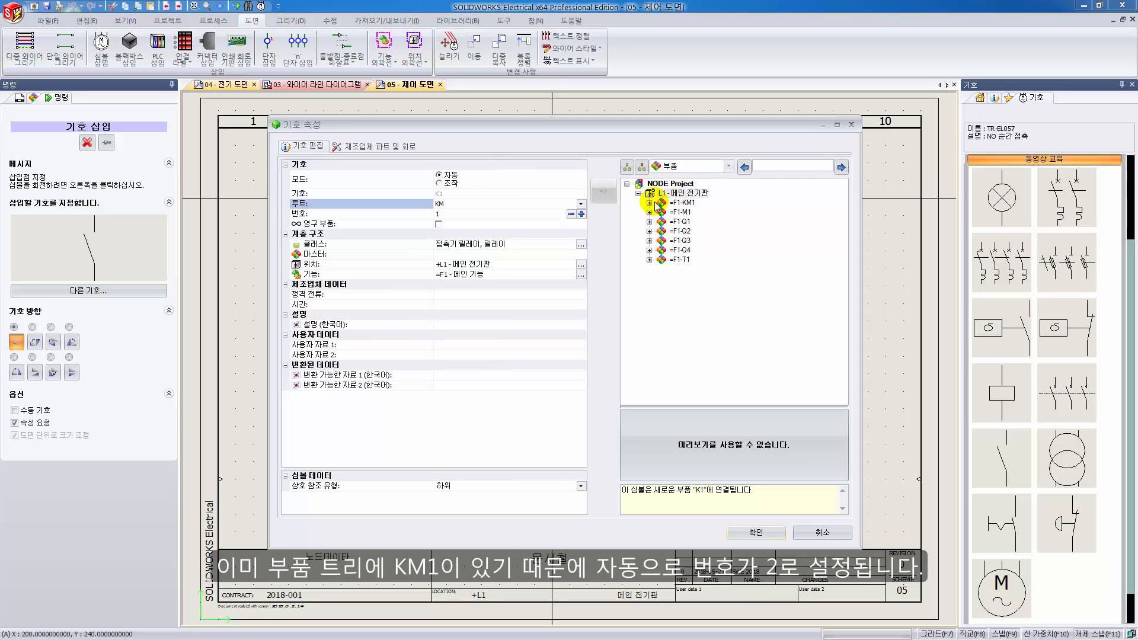
{"action": "left_click", "coordinate": [525, 214]}
{"action": "left_click", "coordinate": [571, 214]}
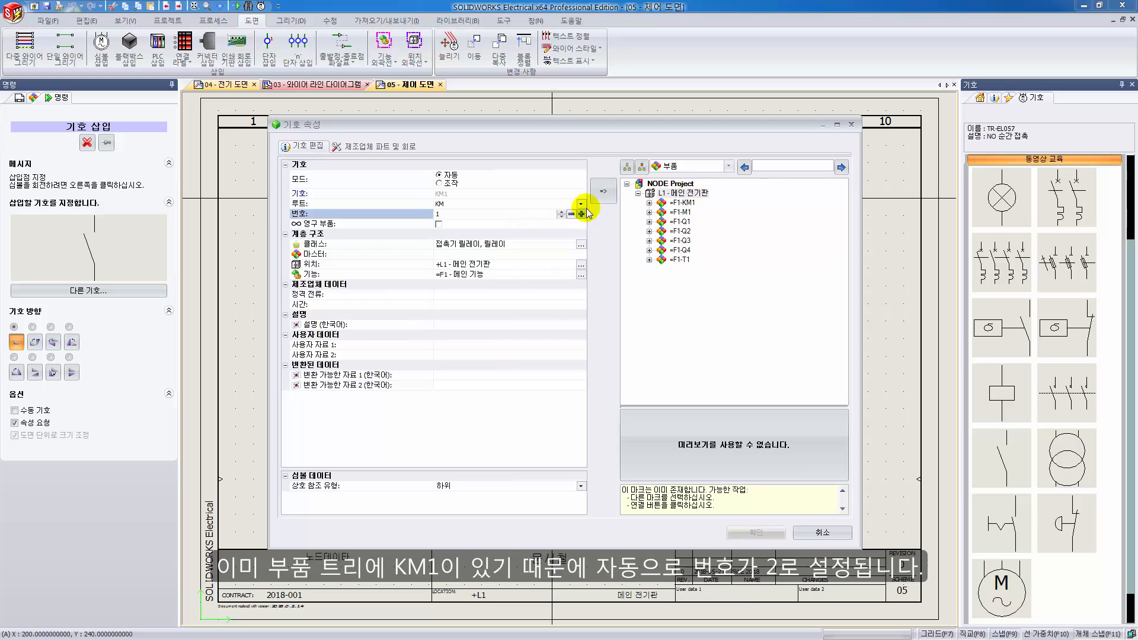
Link the NO contact to the existing component KM1, check its assigned part and circuits, and accept the symbol properties
{"action": "left_click", "coordinate": [604, 192]}
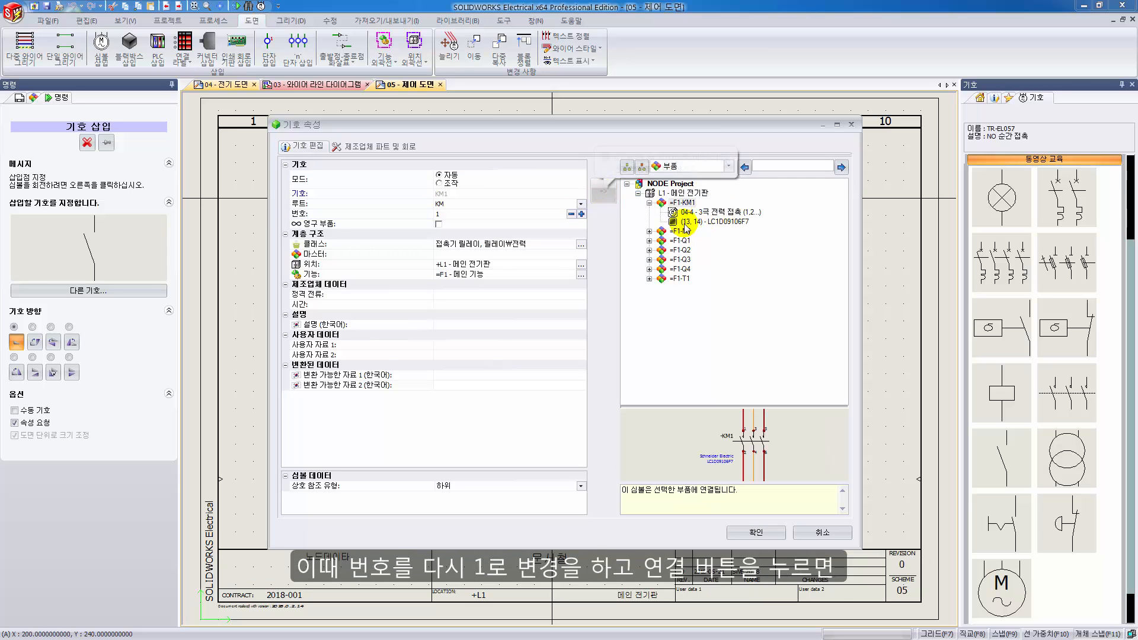
{"action": "left_click", "coordinate": [382, 146]}
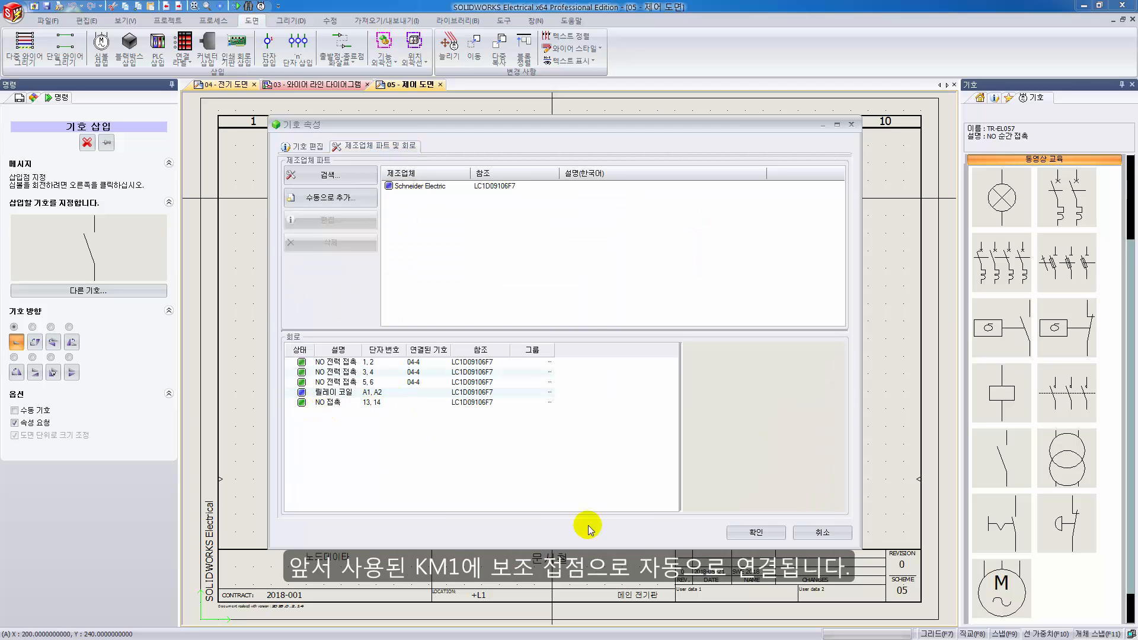
{"action": "left_click", "coordinate": [757, 533]}
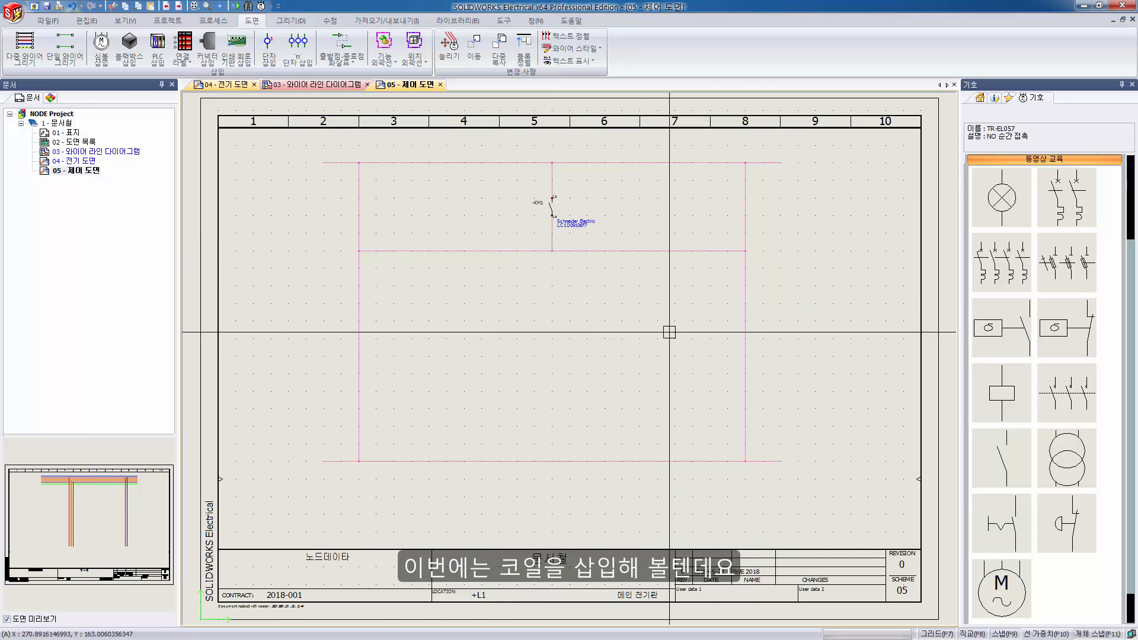
Place the 순간 릴레이 코일 symbol on the leftmost vertical wire at X 90, Y 120 and link it to the existing component KM1
{"action": "left_click", "coordinate": [1002, 388]}
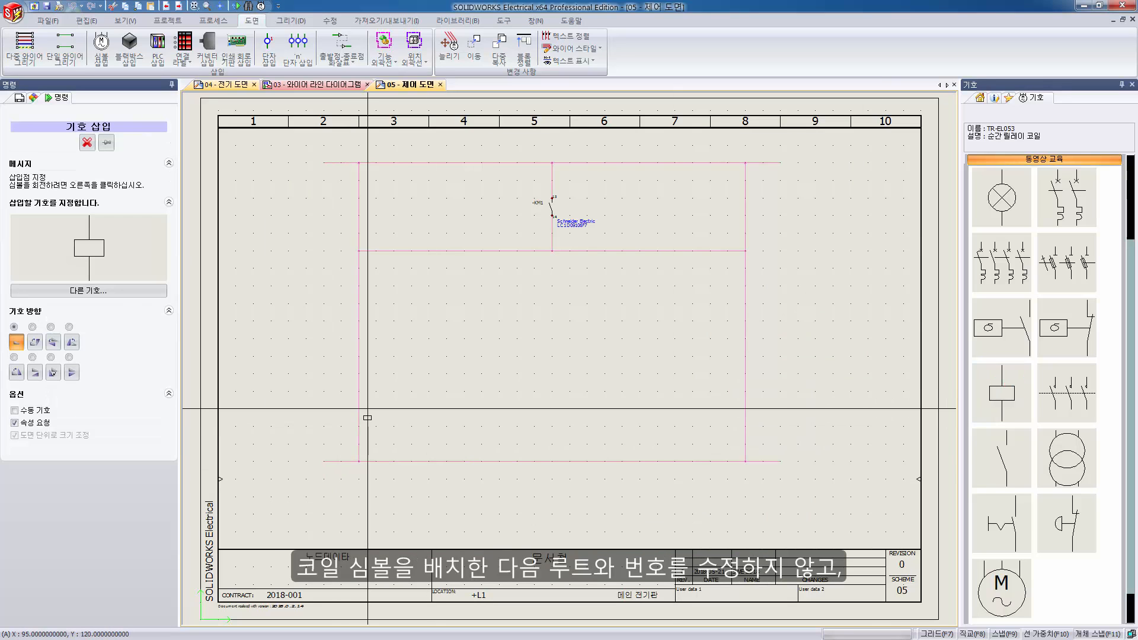
{"action": "left_click", "coordinate": [361, 411]}
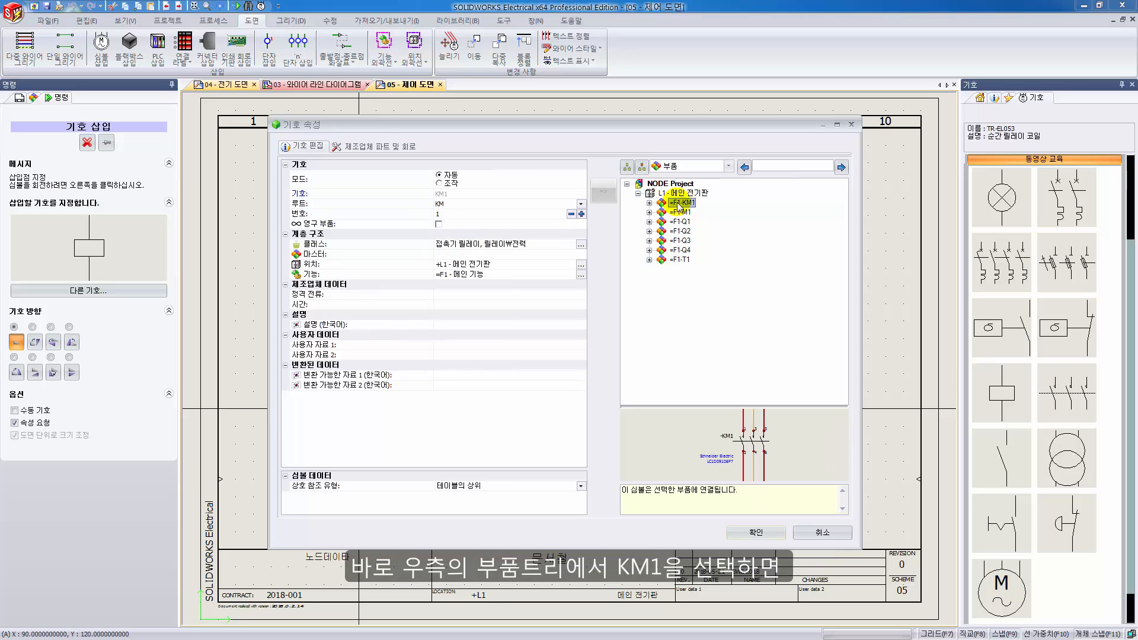
{"action": "left_click", "coordinate": [387, 147]}
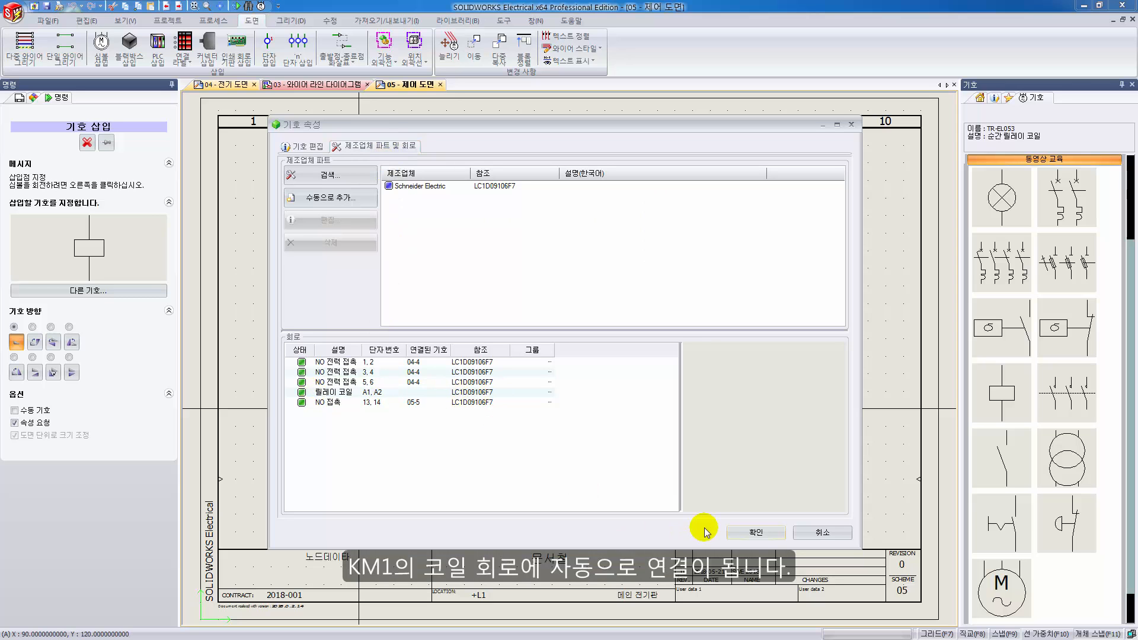
{"action": "left_click", "coordinate": [763, 533]}
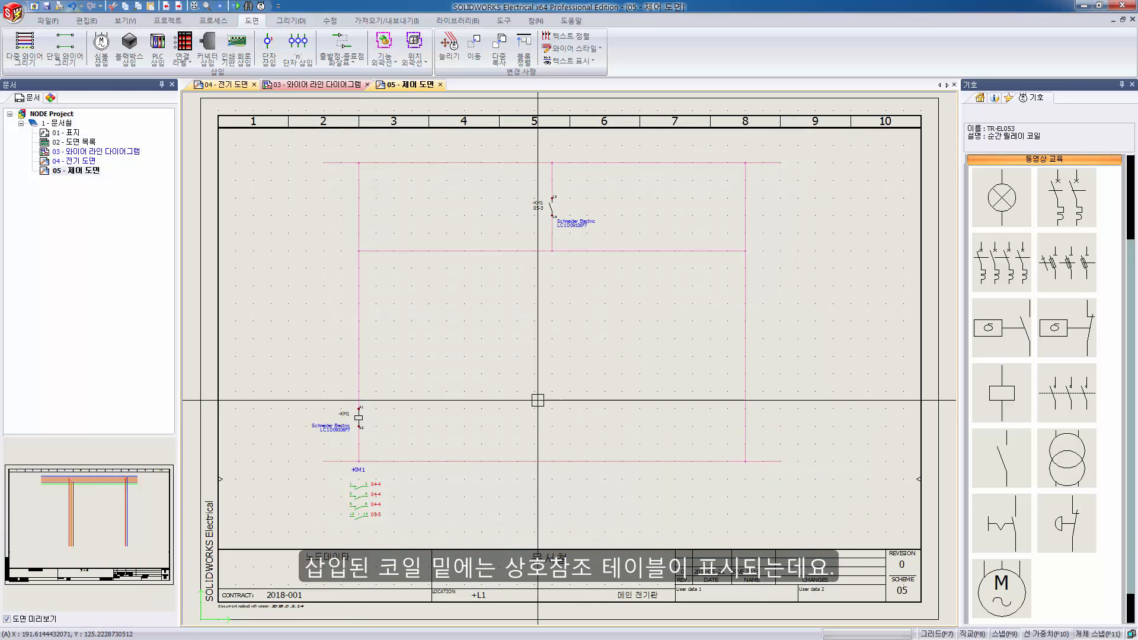
Examine the cross-reference table under the KM1 coil, and go from KM1's auxiliary contact to its three-pole power contact on 04 - 전기 도면
{"action": "scroll", "coordinate": [407, 490], "scroll_direction": "up", "scroll_amount": 4}
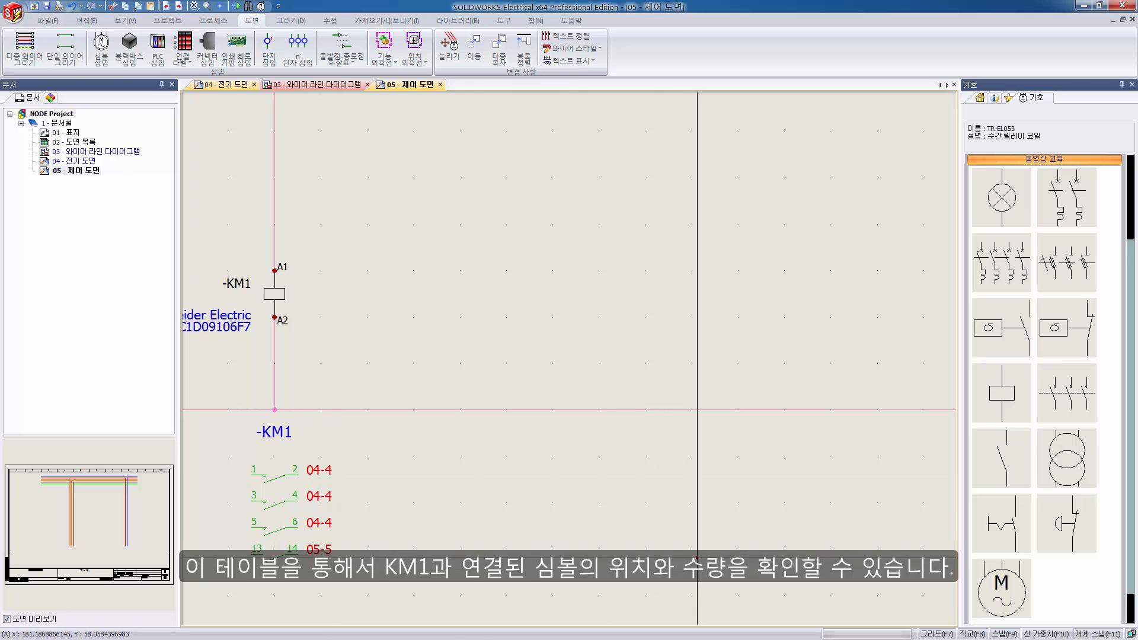
{"action": "scroll", "coordinate": [698, 557], "scroll_direction": "down", "scroll_amount": 3}
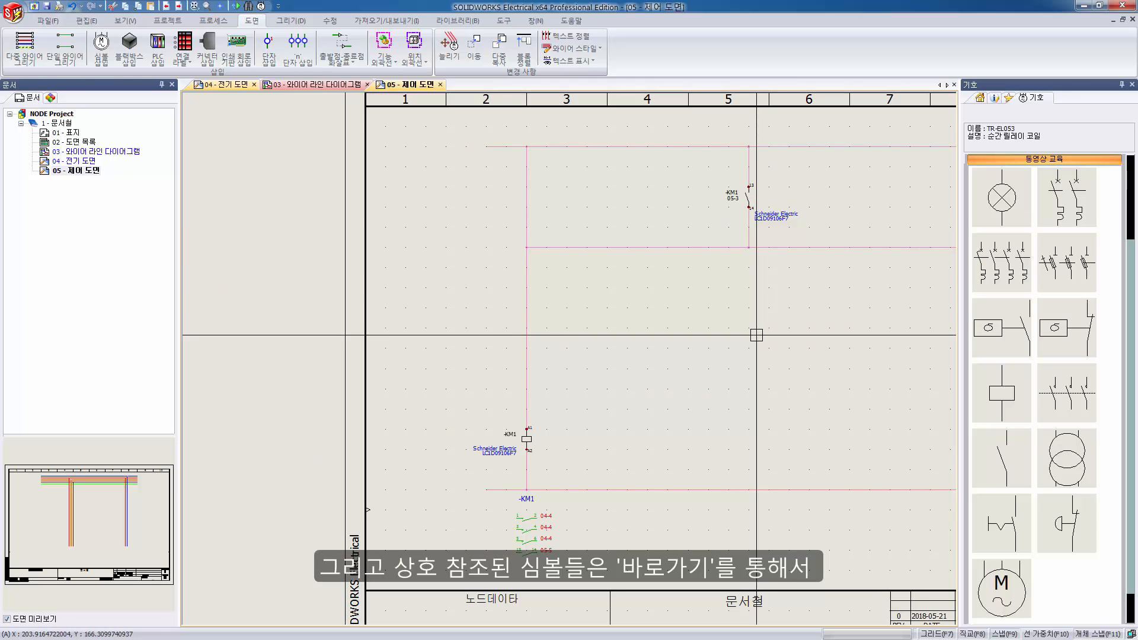
{"action": "right_click", "coordinate": [740, 193]}
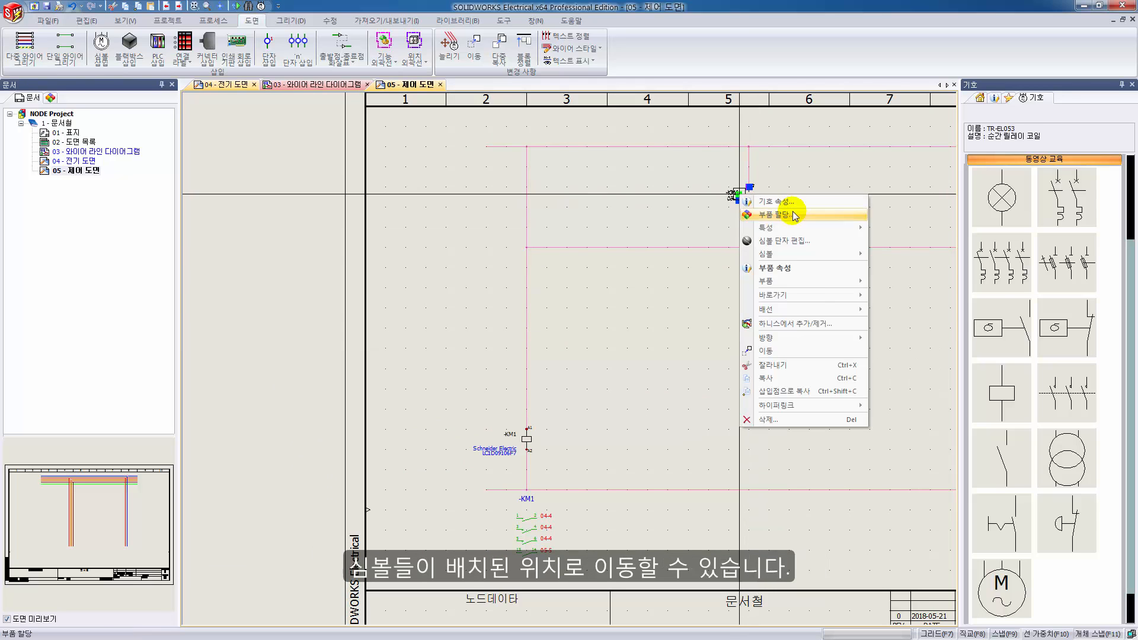
{"action": "mouse_move", "coordinate": [821, 295]}
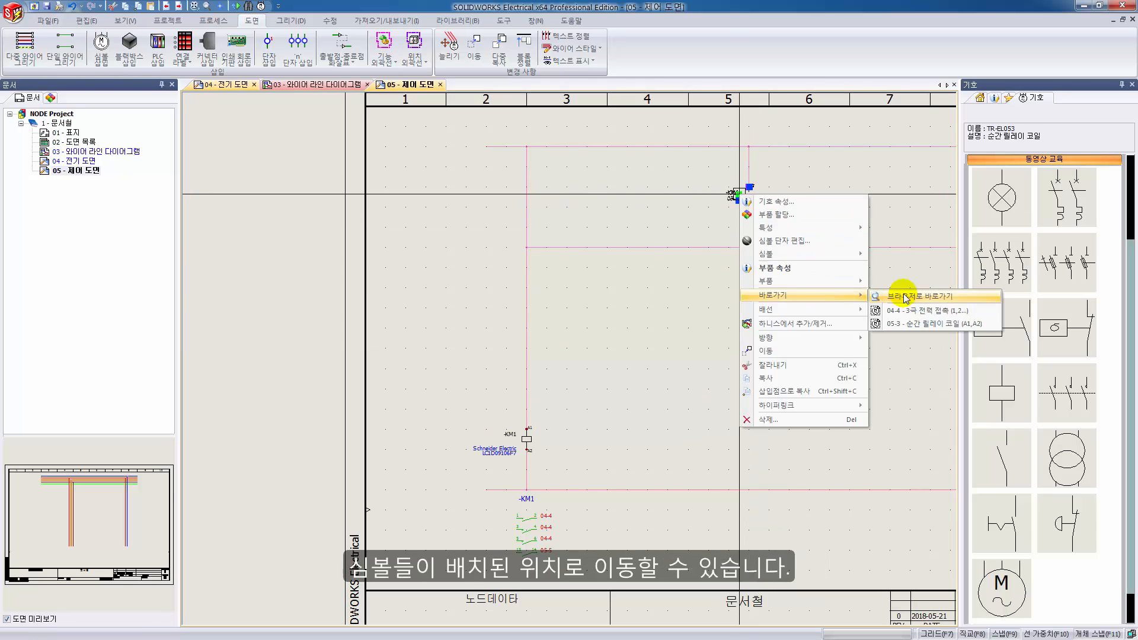
{"action": "left_click", "coordinate": [943, 314]}
Go from KM1's power contact back to its linked symbol on 05 - 제어 도면 and show the whole drawing
{"action": "right_click", "coordinate": [607, 244]}
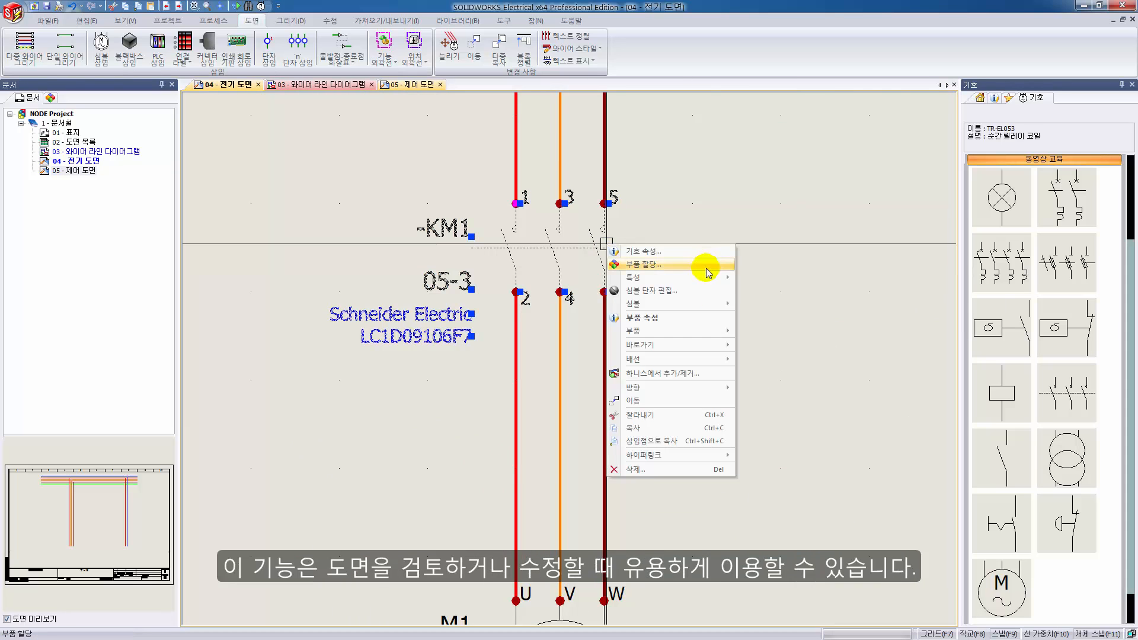
{"action": "mouse_move", "coordinate": [721, 345]}
{"action": "left_click", "coordinate": [785, 375]}
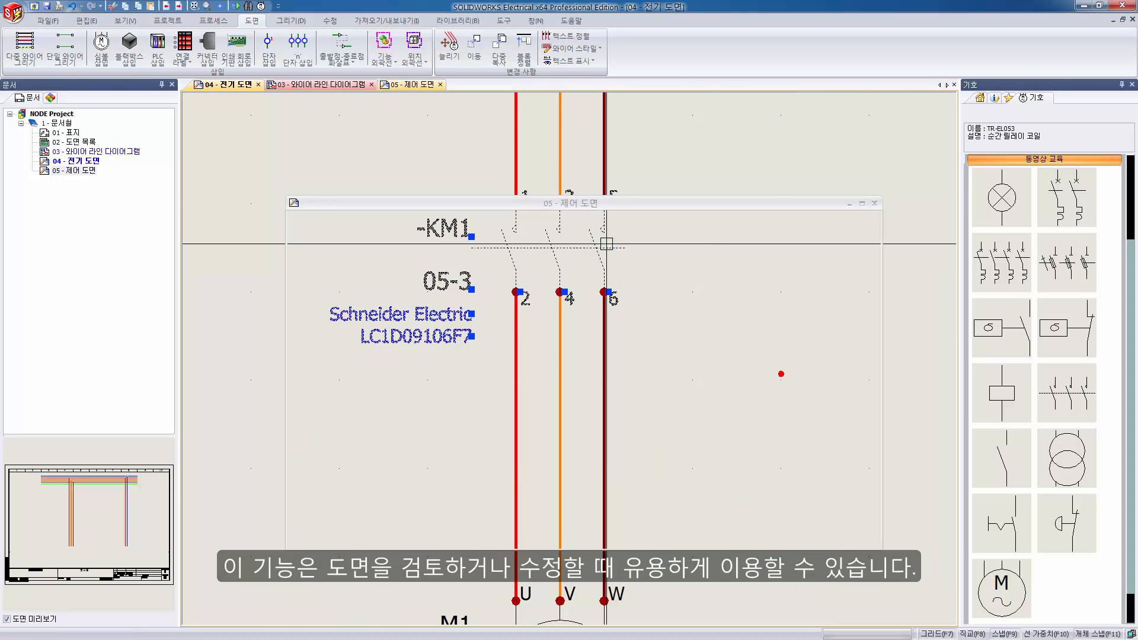
{"action": "middle_click", "coordinate": [755, 326]}
{"action": "middle_click", "coordinate": [755, 326]}
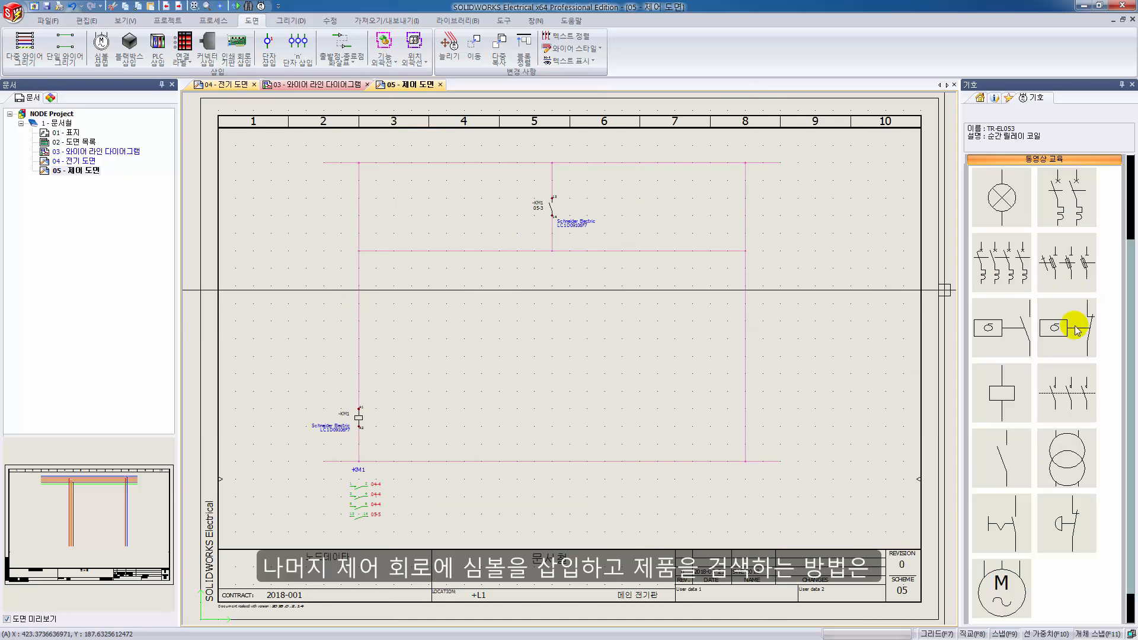
Place the NO 레벨 센서 symbol on the rightmost vertical wire at X 310, Y 240, numbered 2, with Omron part E2K-L26MC1
{"action": "left_click", "coordinate": [1007, 331]}
{"action": "left_click", "coordinate": [730, 205]}
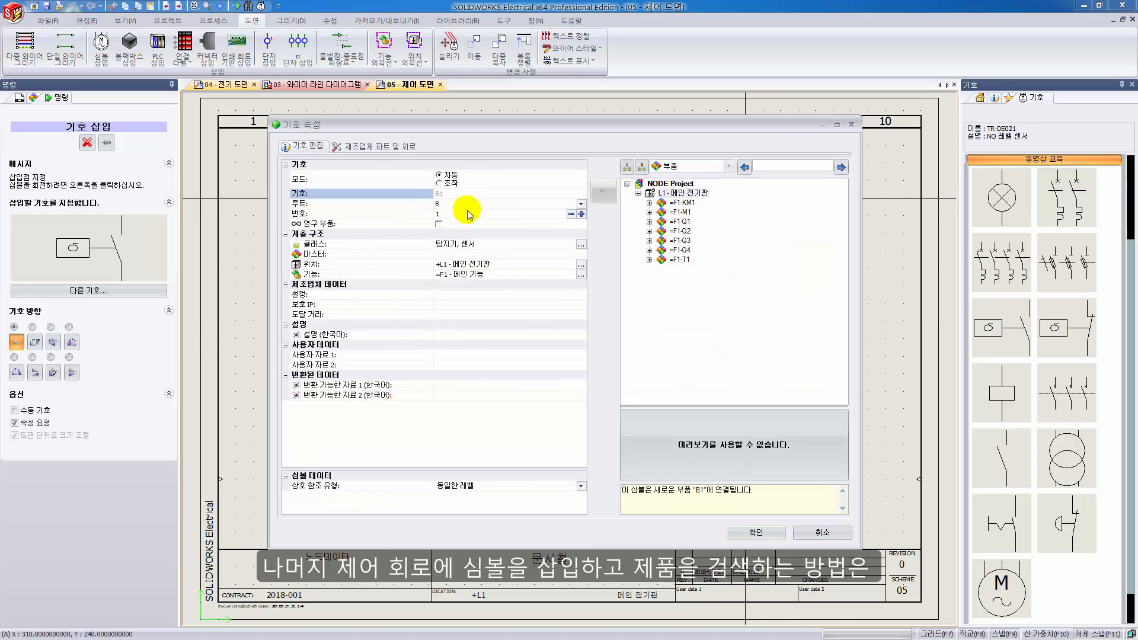
{"action": "left_click", "coordinate": [581, 213]}
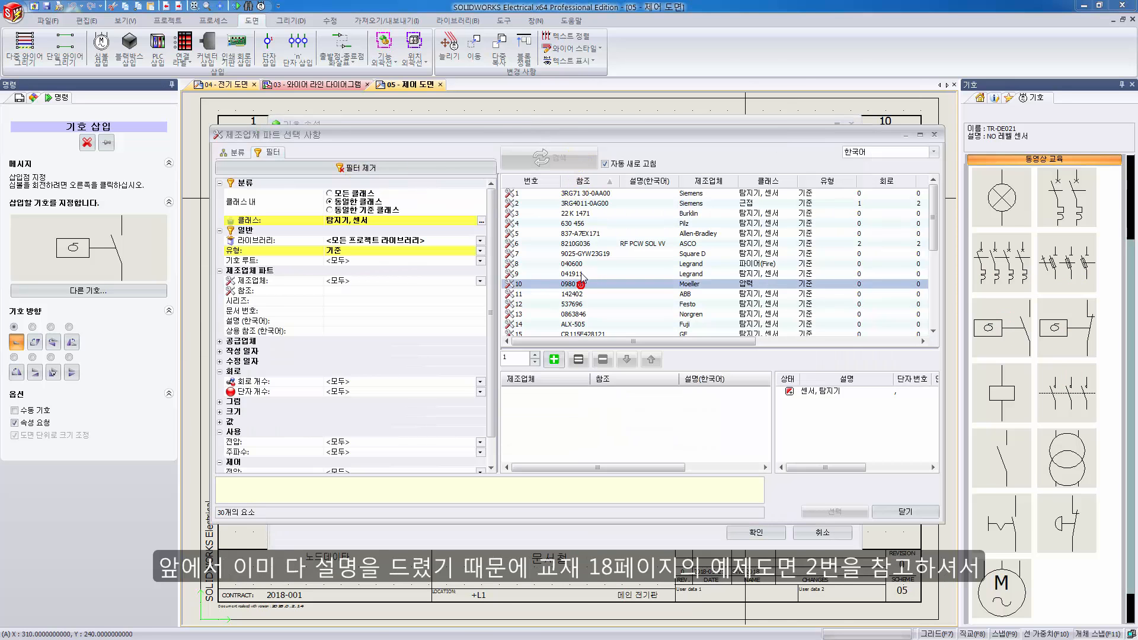
{"action": "double_click", "coordinate": [589, 275]}
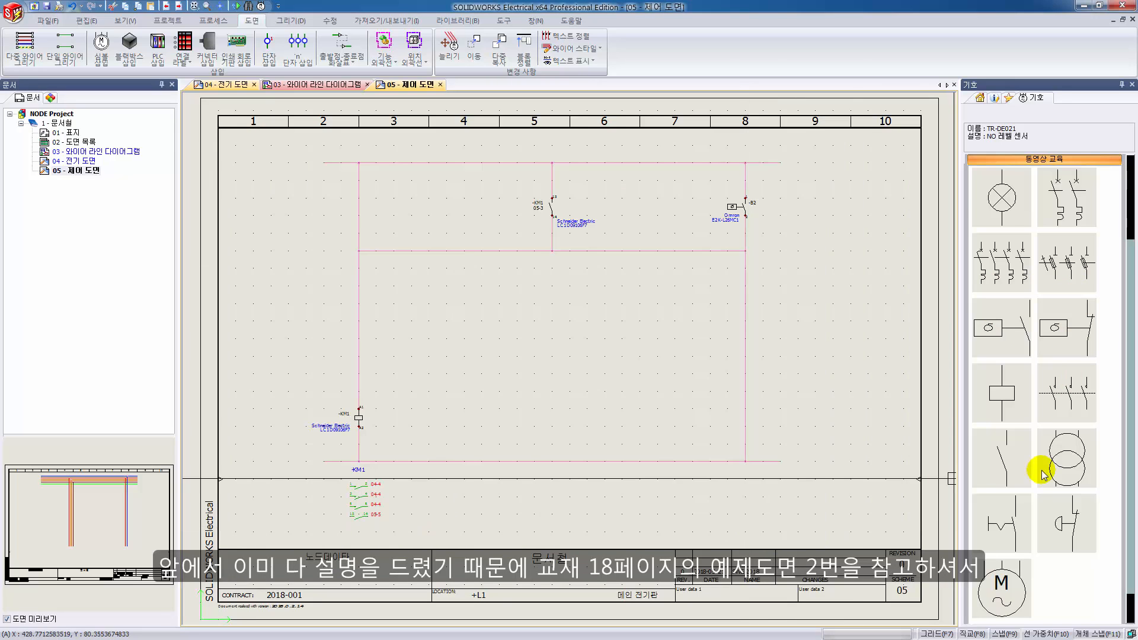
Place the 수동 NO 버튼 symbol on the upper leftmost vertical wire, level with the KM1 contact, and assign Siemens part 3SB3214-0AA41
{"action": "left_click", "coordinate": [1030, 527]}
{"action": "left_click", "coordinate": [363, 204]}
{"action": "left_click", "coordinate": [384, 152]}
{"action": "left_click", "coordinate": [473, 348]}
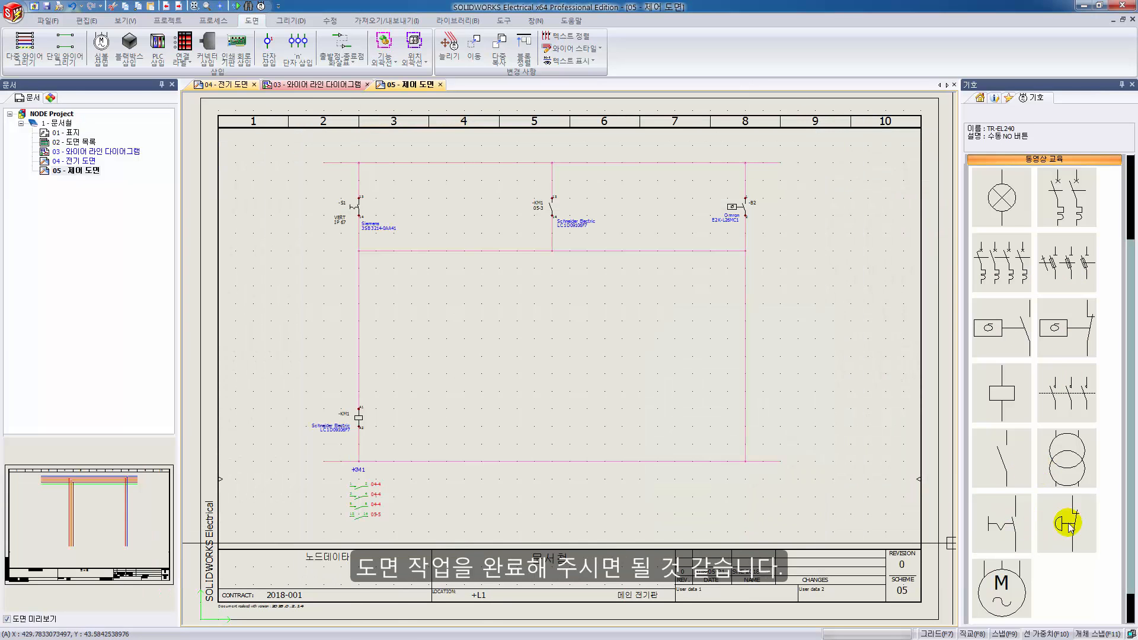
Place the NC push-button symbol on the leftmost vertical wire just below the upper branch junction and assign Siemens part 3SB3203-1HR20
{"action": "left_click", "coordinate": [1069, 524]}
{"action": "left_click", "coordinate": [359, 276]}
{"action": "left_click", "coordinate": [386, 149]}
{"action": "left_click", "coordinate": [325, 173]}
{"action": "left_click", "coordinate": [554, 360]}
{"action": "left_click", "coordinate": [834, 511]}
{"action": "left_click", "coordinate": [756, 532]}
Place the NC 레벨 센서 symbol above the KM1 coil at X 90, Y 160 and assign Omron part E2K-L13MC1 to it
{"action": "left_click", "coordinate": [1067, 328]}
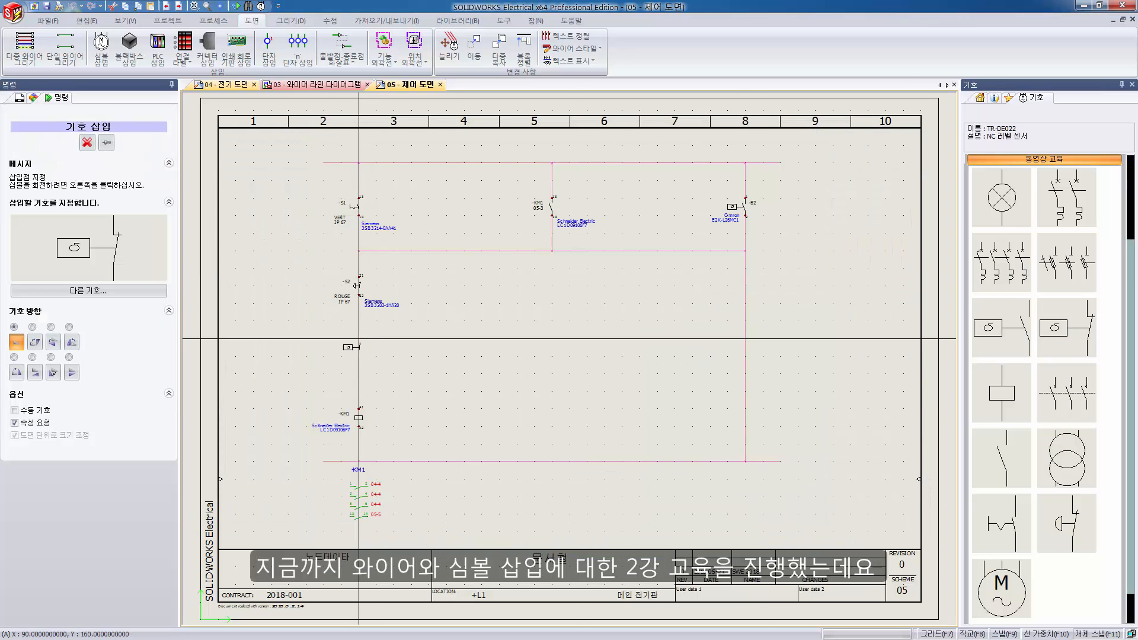
{"action": "left_click", "coordinate": [376, 339]}
{"action": "left_click", "coordinate": [385, 149]}
{"action": "left_click", "coordinate": [326, 173]}
{"action": "left_click", "coordinate": [593, 274]}
{"action": "left_click", "coordinate": [554, 360]}
{"action": "left_click", "coordinate": [834, 511]}
{"action": "left_click", "coordinate": [756, 532]}
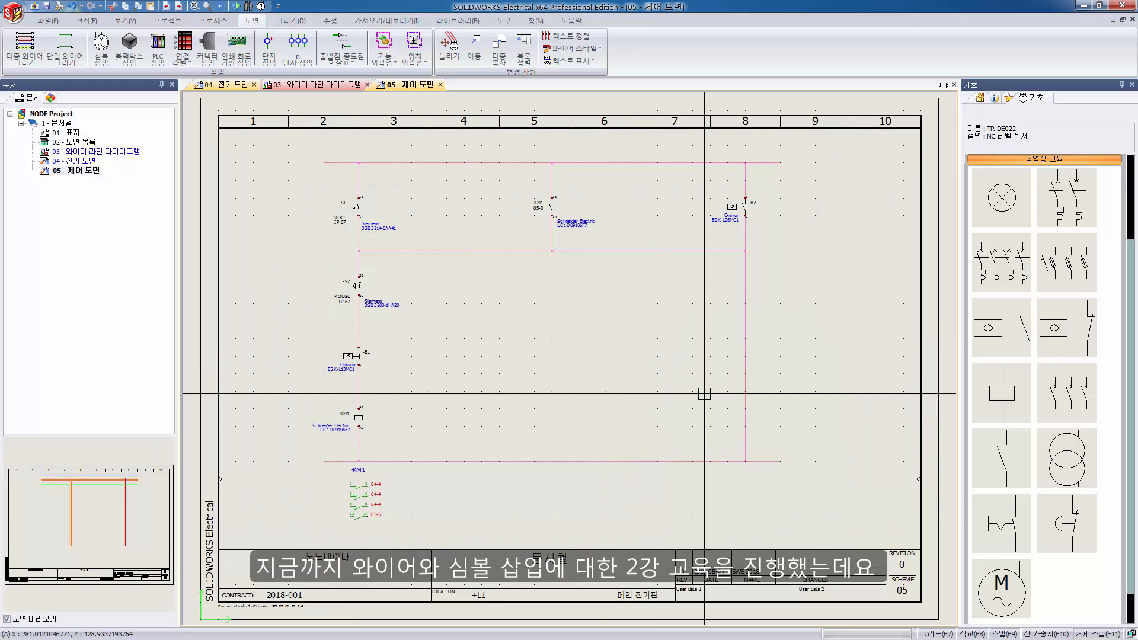